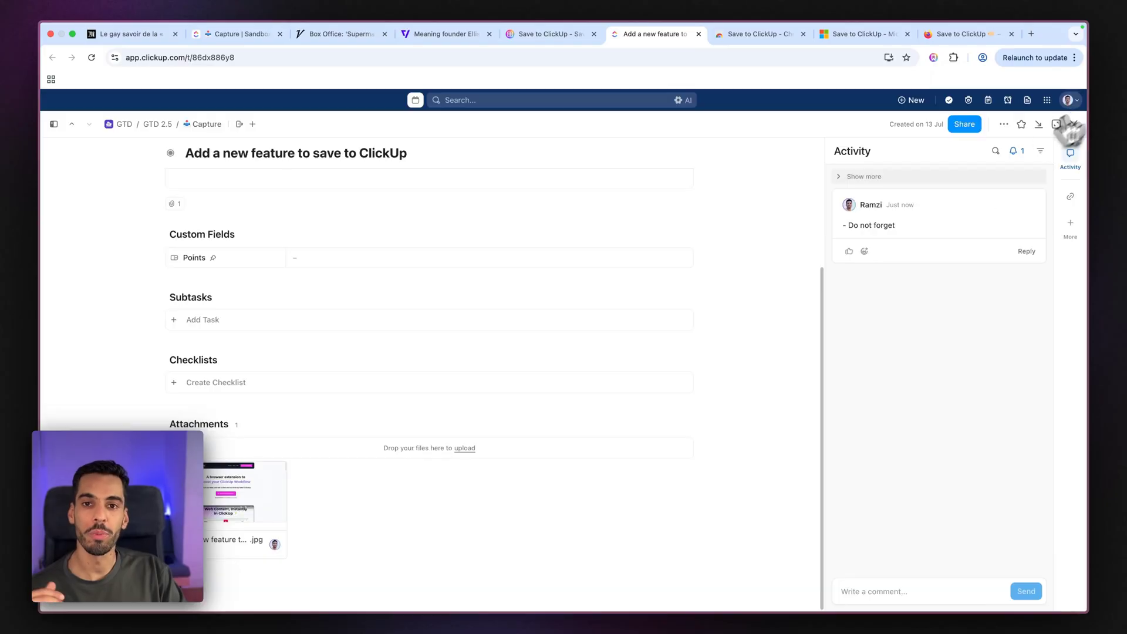
- Read through The Verge 'Inside the AI startup frenzy' article, ending back at its headline
{"action": "left_click", "coordinate": [440, 37]}
{"action": "scroll", "coordinate": [556, 223], "scroll_direction": "down", "scroll_amount": 3}
{"action": "scroll", "coordinate": [556, 217], "scroll_direction": "down", "scroll_amount": 15}
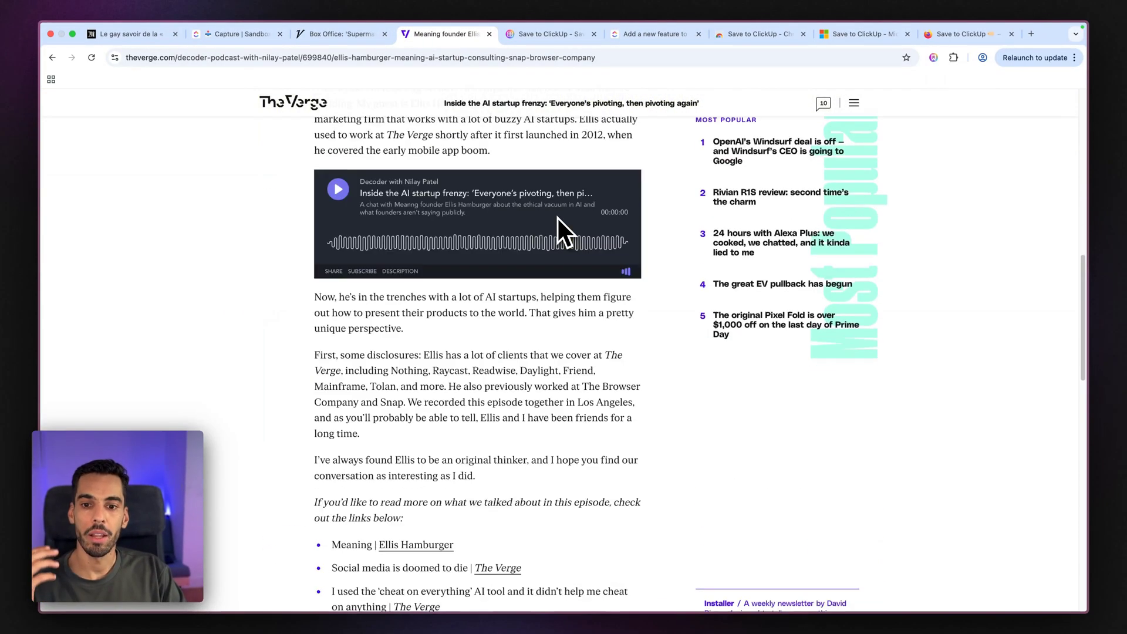
{"action": "scroll", "coordinate": [556, 216], "scroll_direction": "up", "scroll_amount": 20}
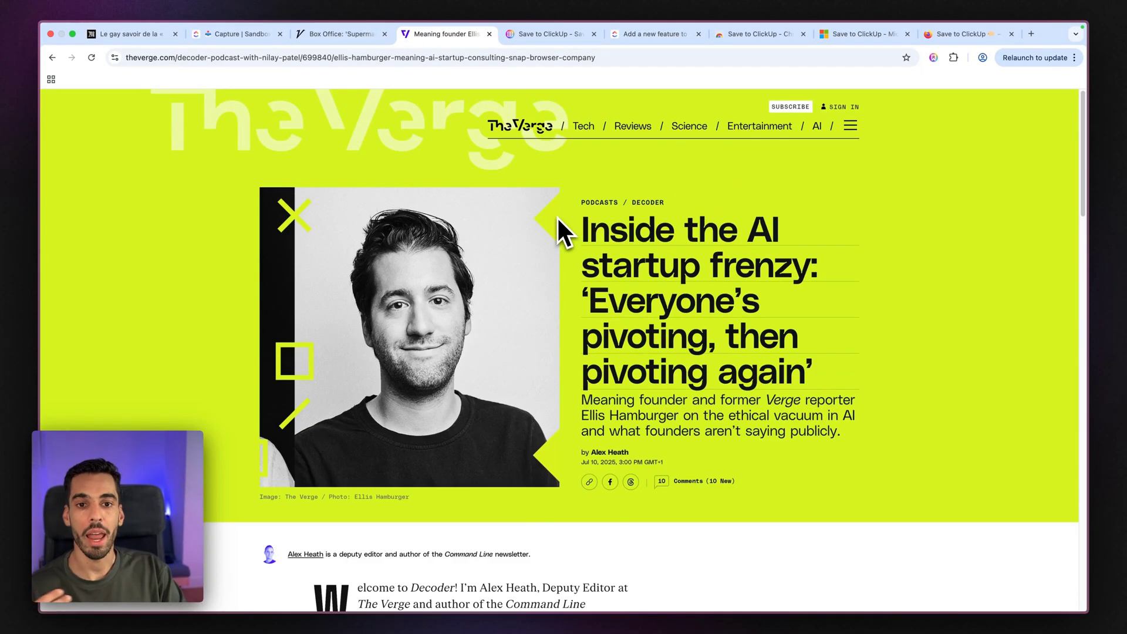
{"action": "scroll", "coordinate": [469, 223], "scroll_direction": "down", "scroll_amount": 6}
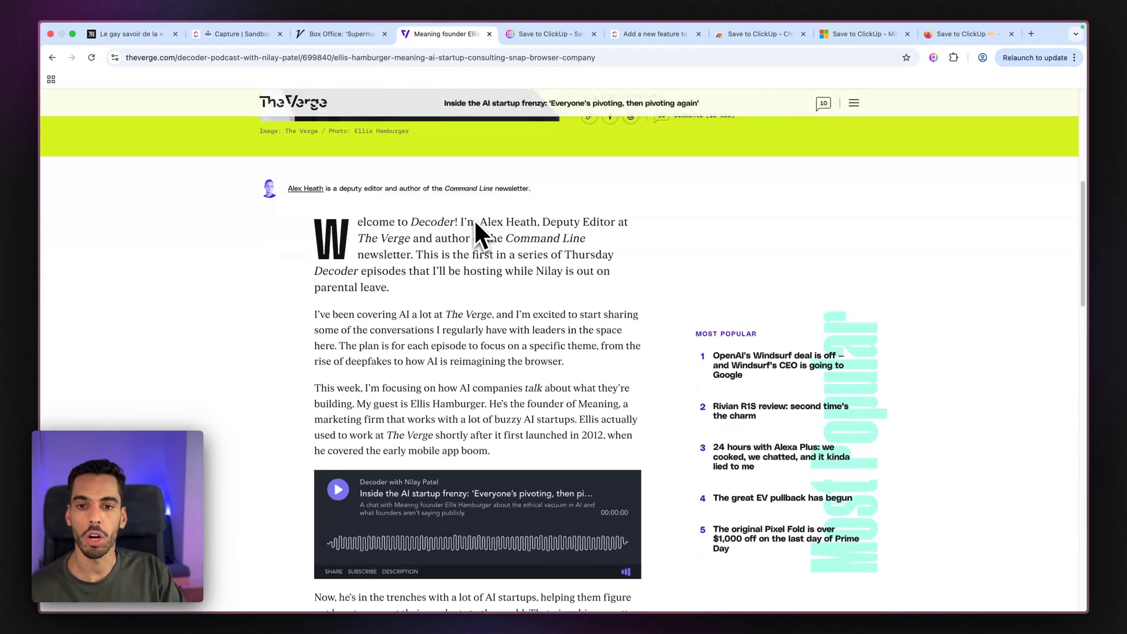
{"action": "scroll", "coordinate": [474, 219], "scroll_direction": "down", "scroll_amount": 2}
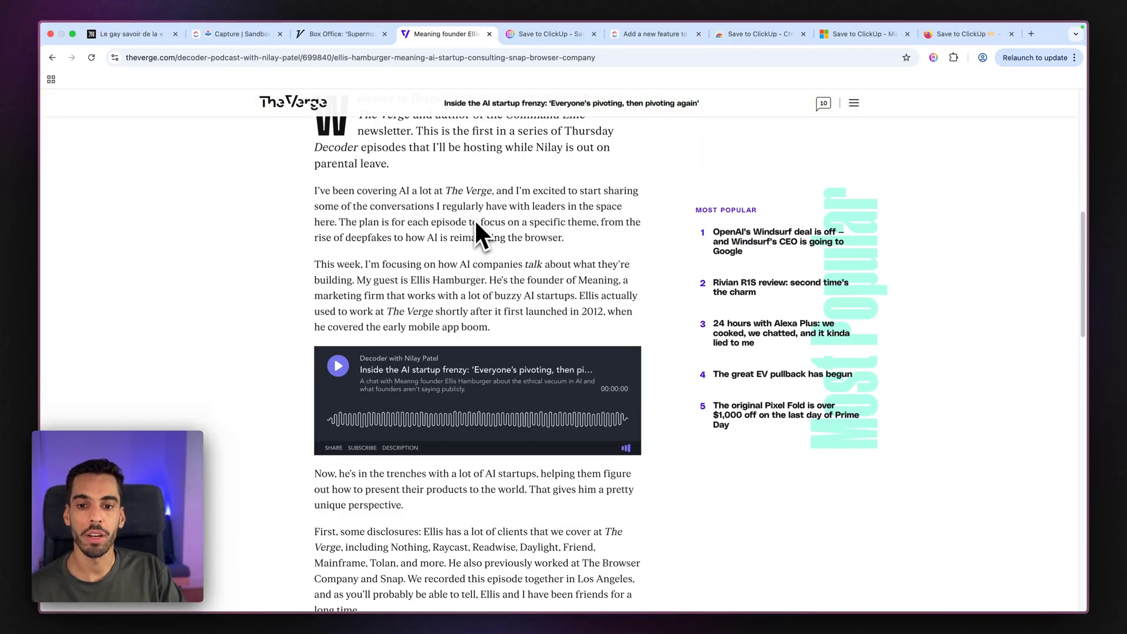
{"action": "scroll", "coordinate": [474, 219], "scroll_direction": "up", "scroll_amount": 8}
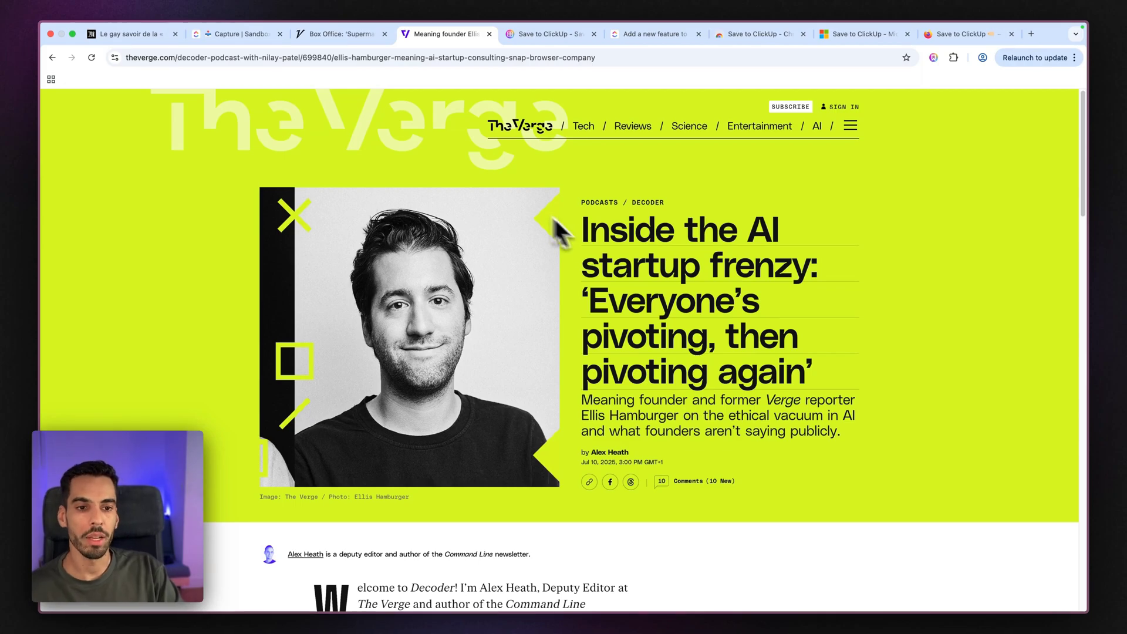
{"action": "scroll", "coordinate": [649, 327], "scroll_direction": "down", "scroll_amount": 10}
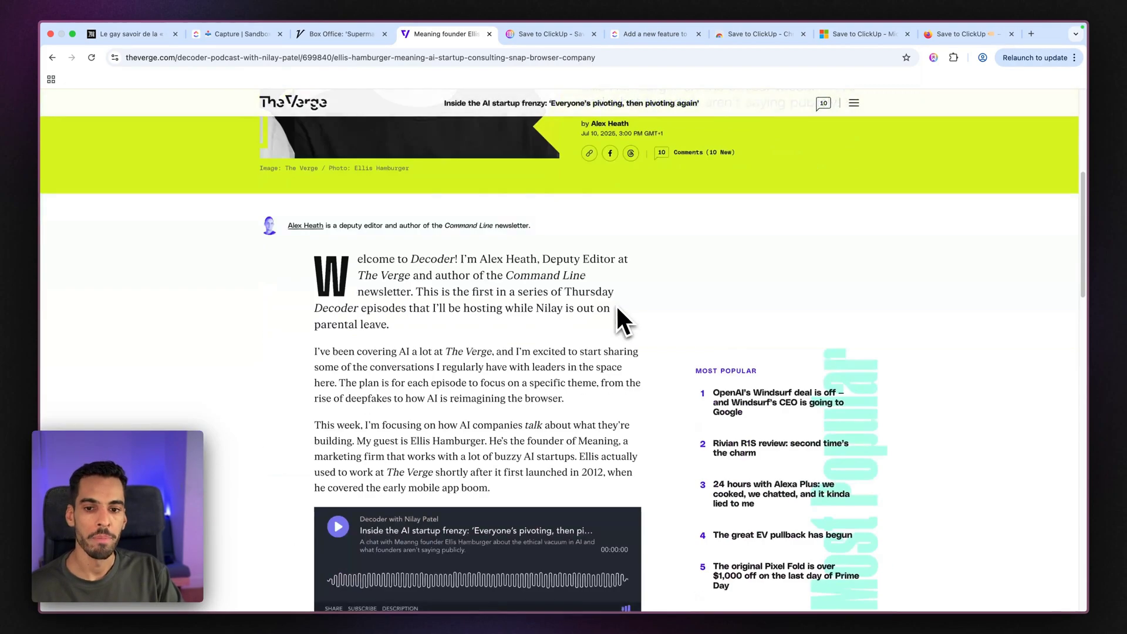
{"action": "scroll", "coordinate": [504, 284], "scroll_direction": "down", "scroll_amount": 5}
{"action": "scroll", "coordinate": [503, 284], "scroll_direction": "up", "scroll_amount": 20}
{"action": "scroll", "coordinate": [629, 302], "scroll_direction": "down", "scroll_amount": 20}
{"action": "scroll", "coordinate": [636, 311], "scroll_direction": "up", "scroll_amount": 20}
{"action": "scroll", "coordinate": [634, 302], "scroll_direction": "up", "scroll_amount": 15}
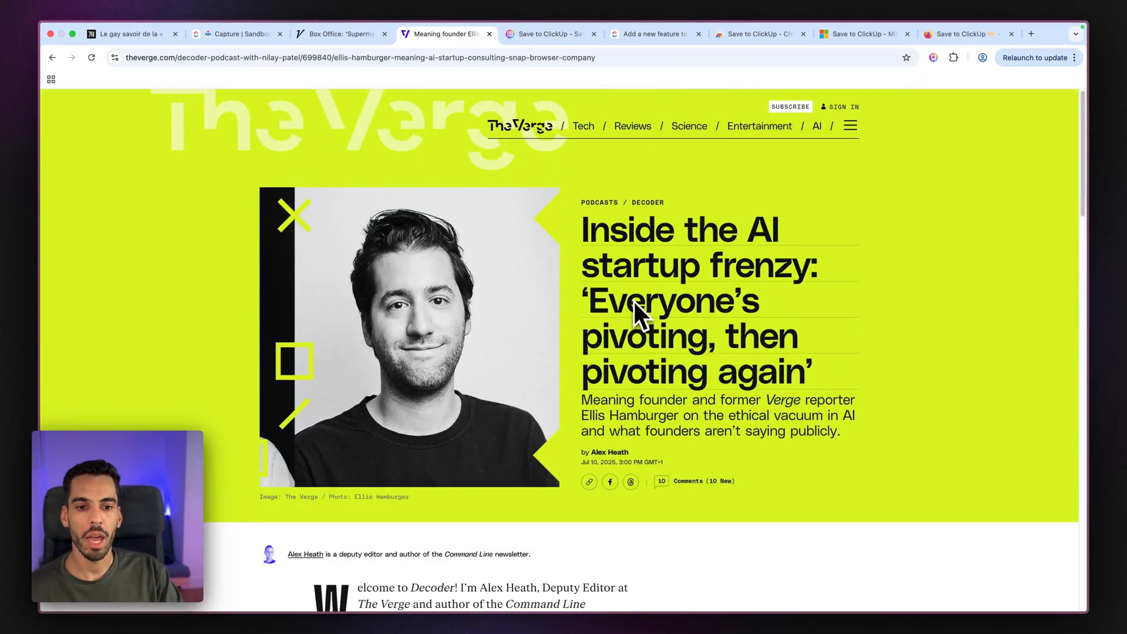
- Start saving the page in Save to ClickUp's Save Webpage form with a full-page screenshot
{"action": "left_click", "coordinate": [935, 59]}
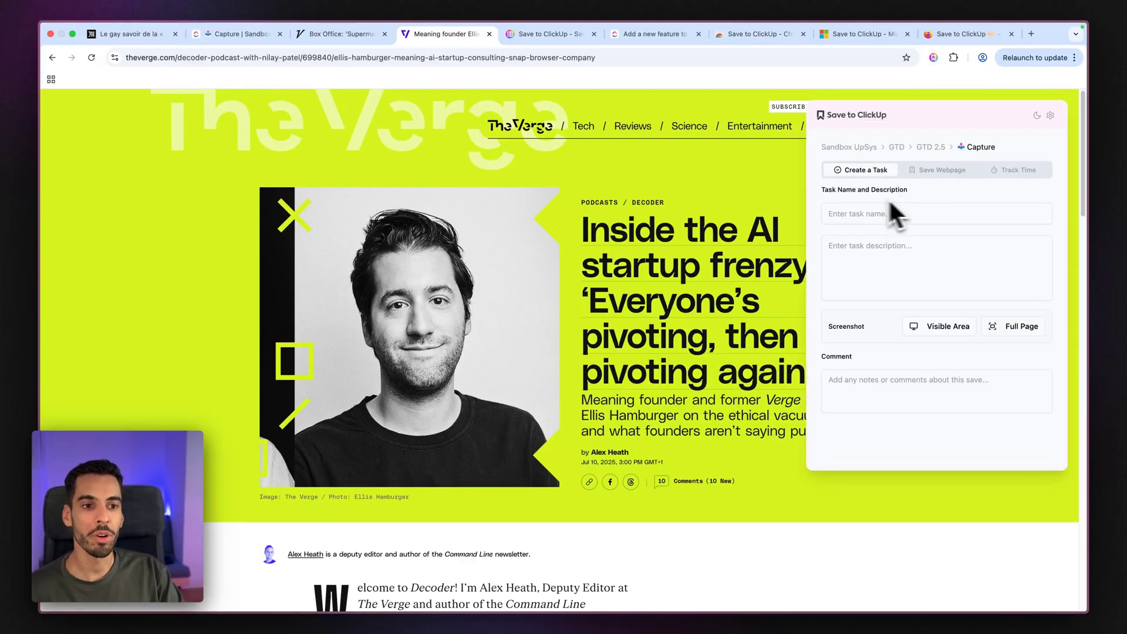
{"action": "left_click", "coordinate": [947, 175]}
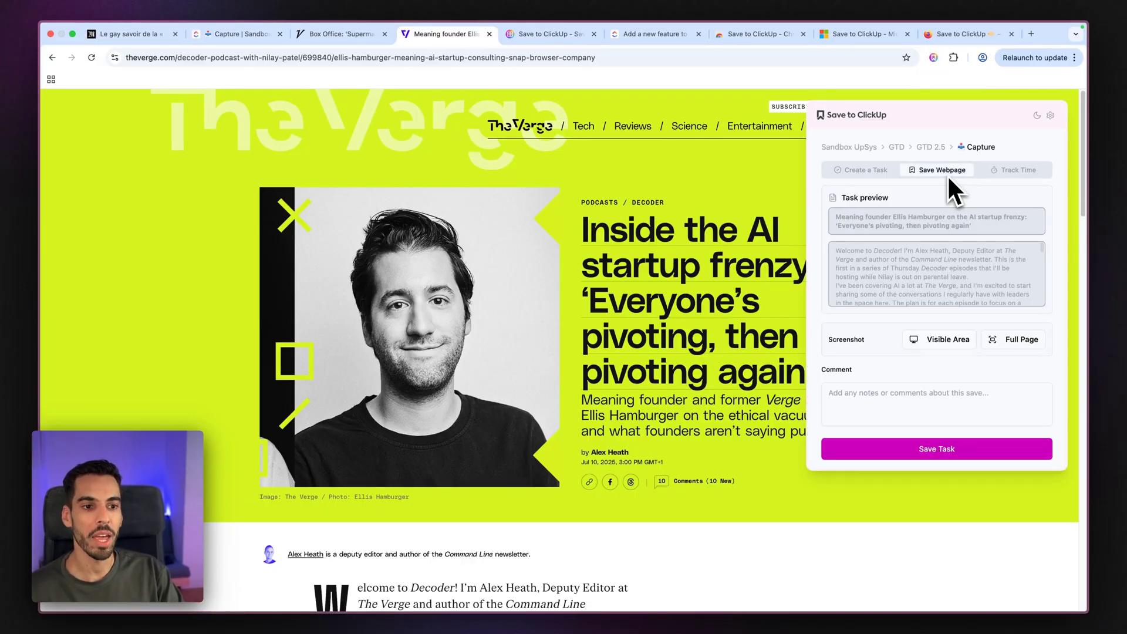
{"action": "scroll", "coordinate": [907, 261], "scroll_direction": "down", "scroll_amount": 10}
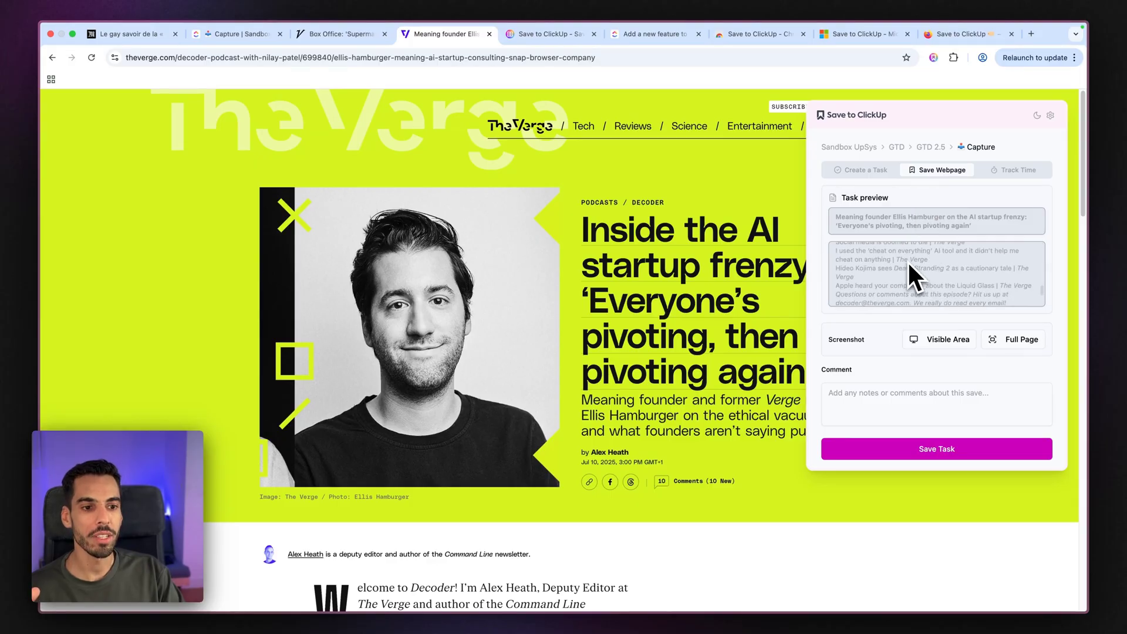
{"action": "scroll", "coordinate": [908, 261], "scroll_direction": "up", "scroll_amount": 10}
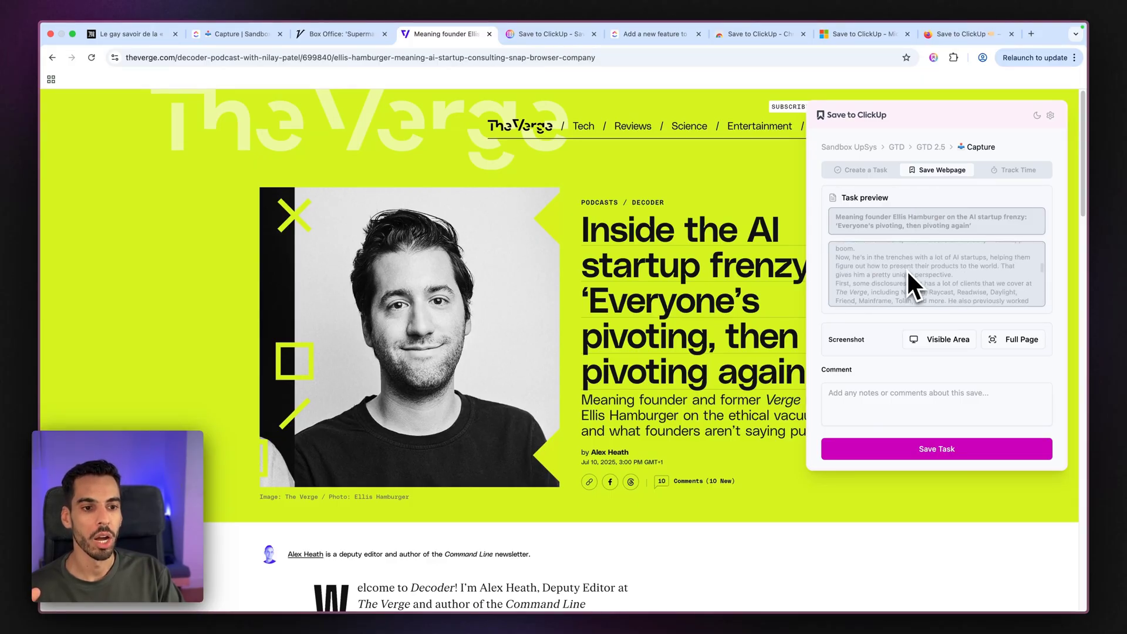
{"action": "left_click", "coordinate": [1013, 347]}
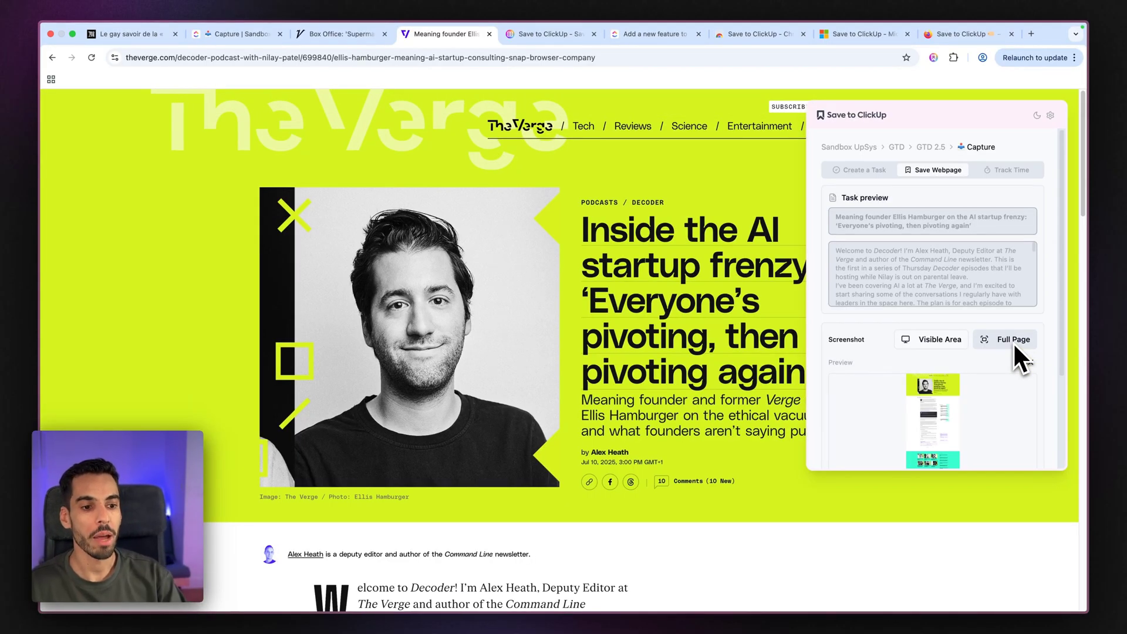
- Add the comment 'To read tomorrow 📖' and save the article as a task
{"action": "scroll", "coordinate": [981, 400], "scroll_direction": "down", "scroll_amount": 3}
{"action": "left_click", "coordinate": [896, 404]}
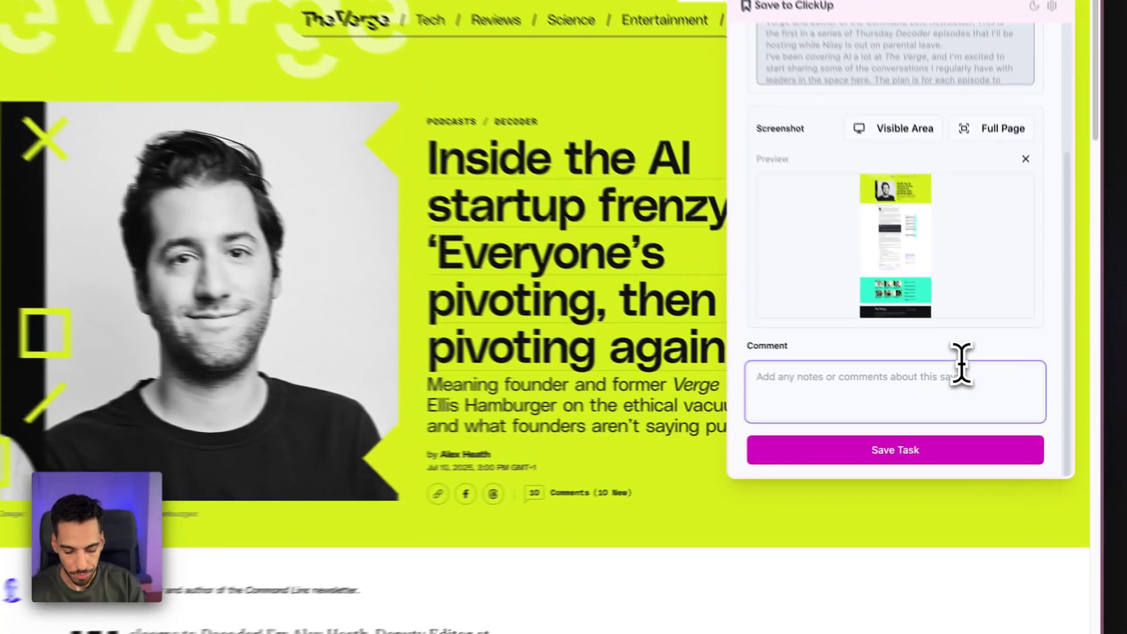
{"action": "type", "text": "To read tomorrow,"}
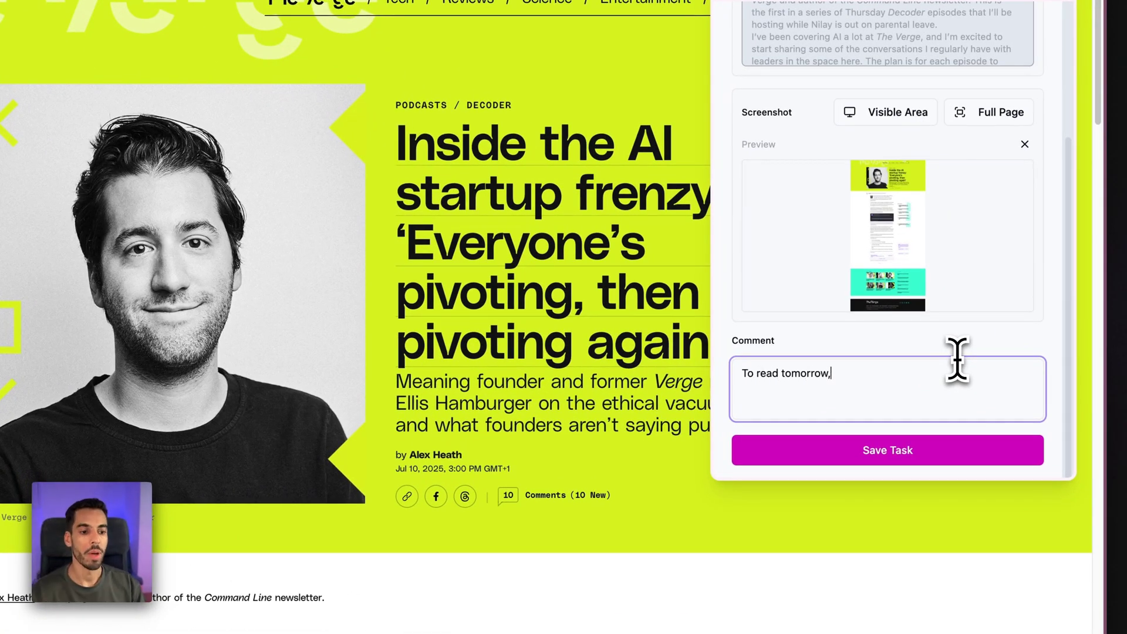
{"action": "key", "text": "BackSpace"}
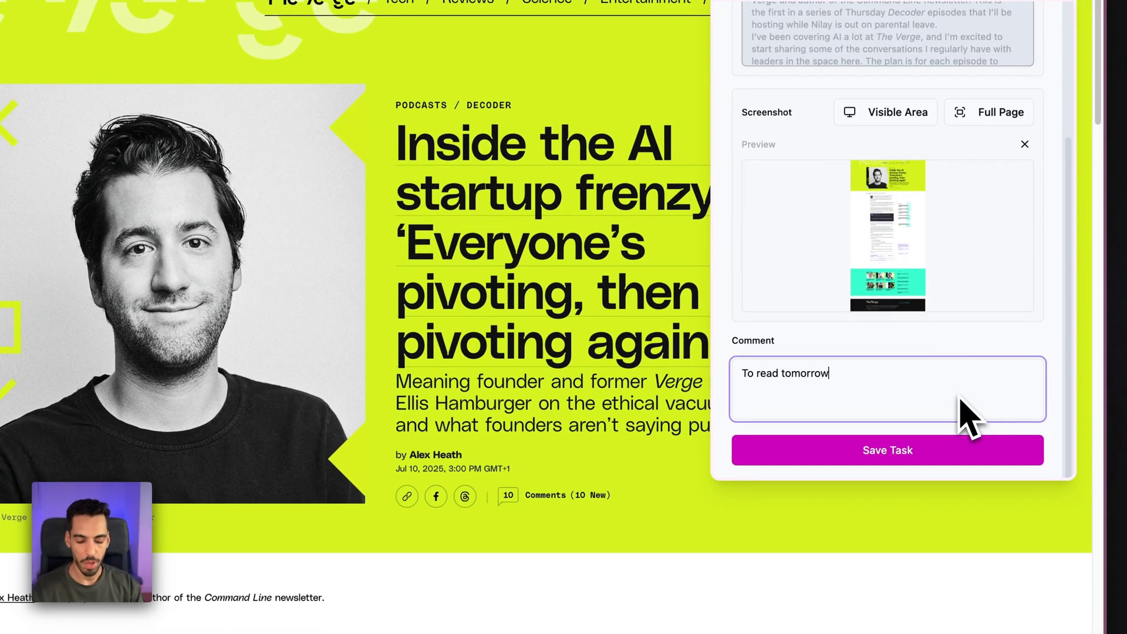
{"action": "key", "text": "ctrl+super+space"}
{"action": "type", "text": "book"}
{"action": "key", "text": "Return"}
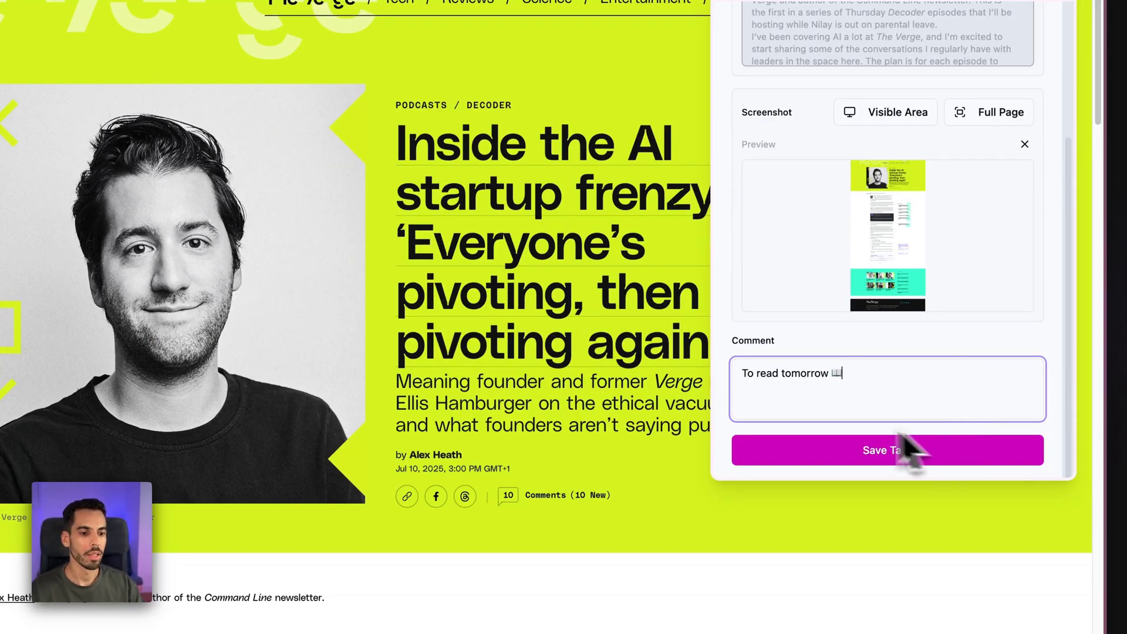
{"action": "left_click", "coordinate": [810, 457]}
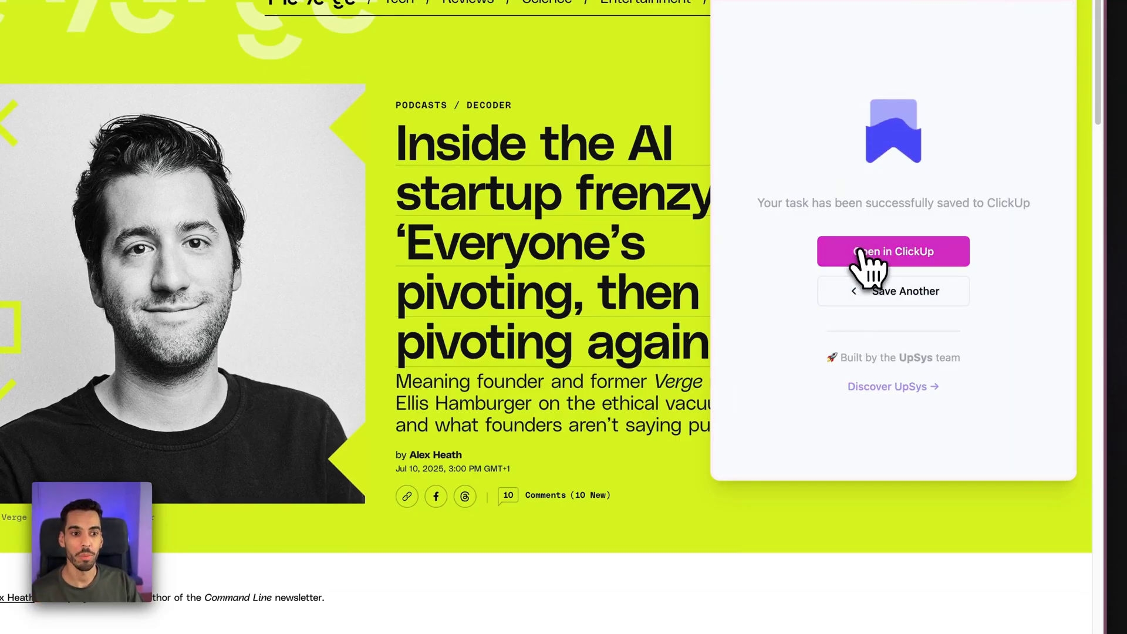
- Open the saved Verge task in ClickUp and expand its full article description
{"action": "left_click", "coordinate": [861, 252]}
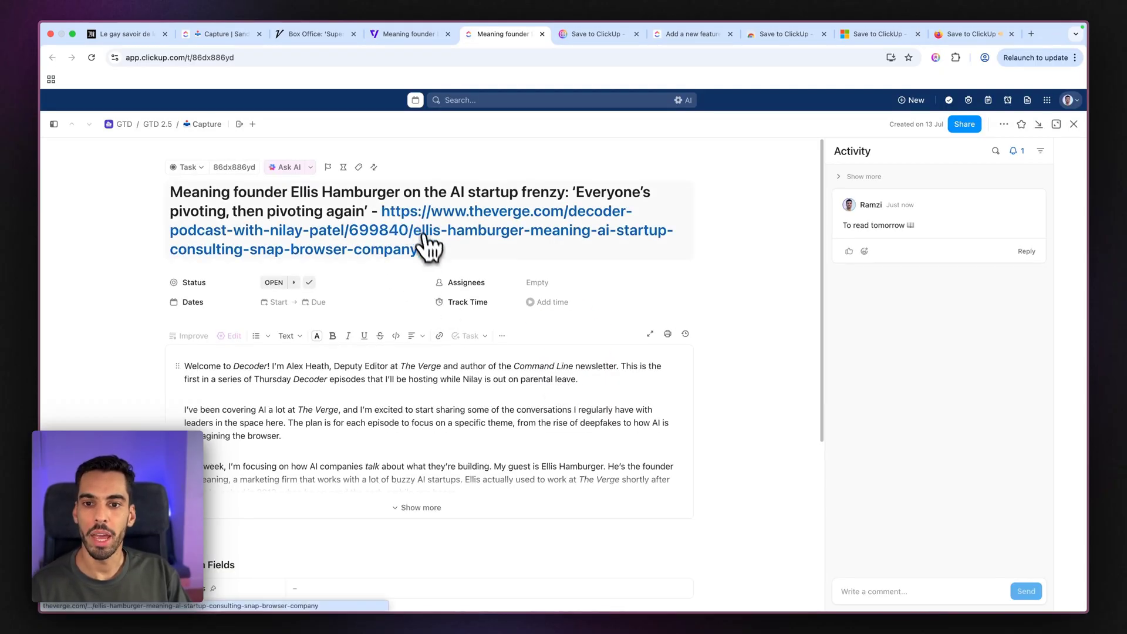
{"action": "scroll", "coordinate": [455, 246], "scroll_direction": "down", "scroll_amount": 2}
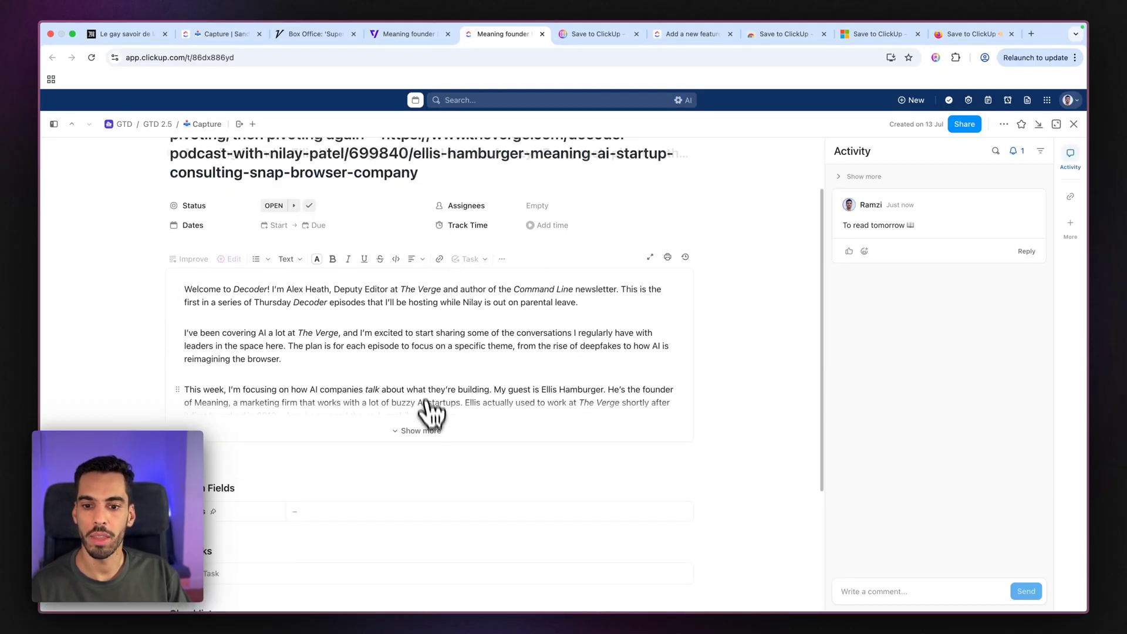
{"action": "left_click", "coordinate": [426, 431]}
{"action": "scroll", "coordinate": [381, 347], "scroll_direction": "down", "scroll_amount": 10}
{"action": "scroll", "coordinate": [381, 341], "scroll_direction": "down", "scroll_amount": 6}
- Inspect the full-page screenshot attachment zoomed in, then close it and return to the top
{"action": "left_click", "coordinate": [265, 506]}
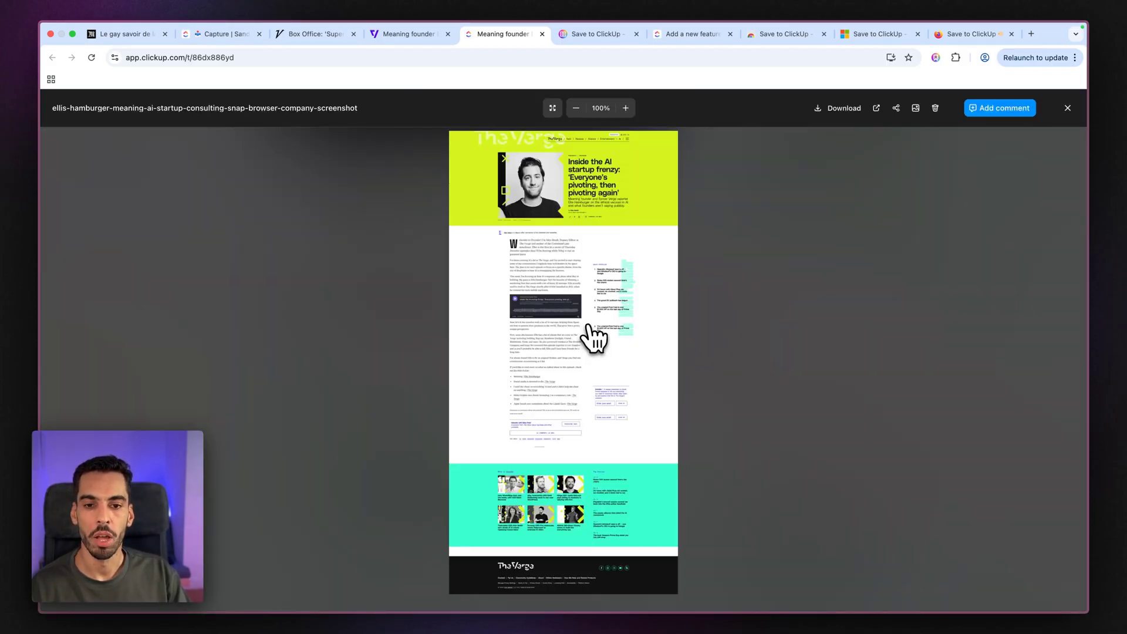
{"action": "left_click", "coordinate": [626, 108]}
{"action": "left_click", "coordinate": [626, 108]}
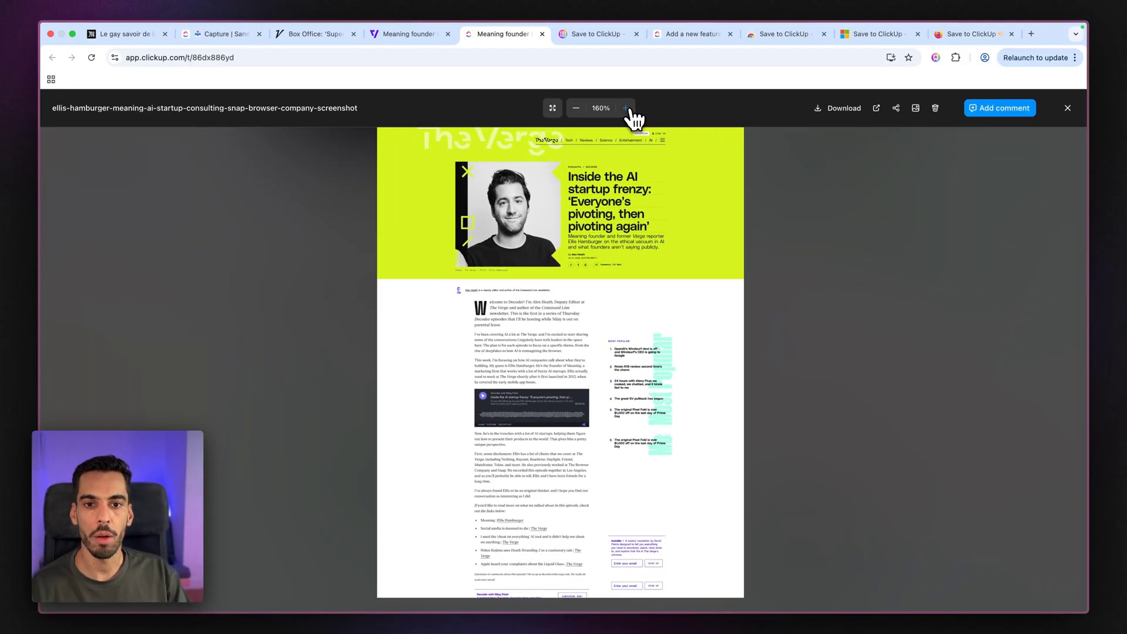
{"action": "left_click", "coordinate": [626, 108]}
{"action": "left_click", "coordinate": [626, 108]}
{"action": "left_click", "coordinate": [626, 108]}
{"action": "scroll", "coordinate": [618, 269], "scroll_direction": "down", "scroll_amount": 20}
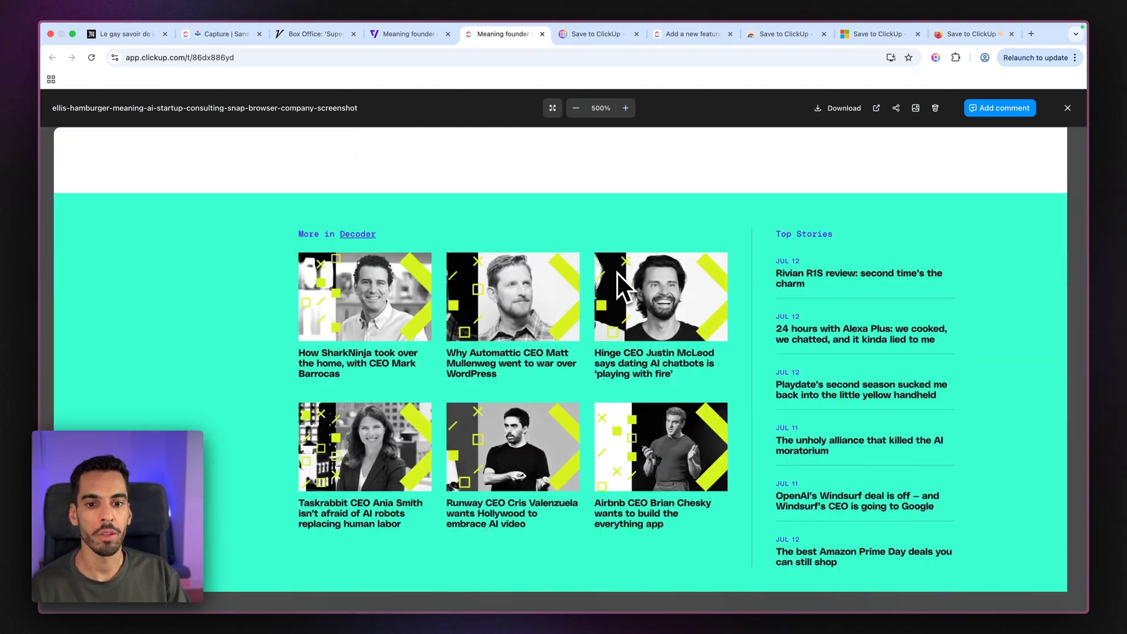
{"action": "scroll", "coordinate": [618, 273], "scroll_direction": "down", "scroll_amount": 5}
{"action": "left_click", "coordinate": [1068, 108]}
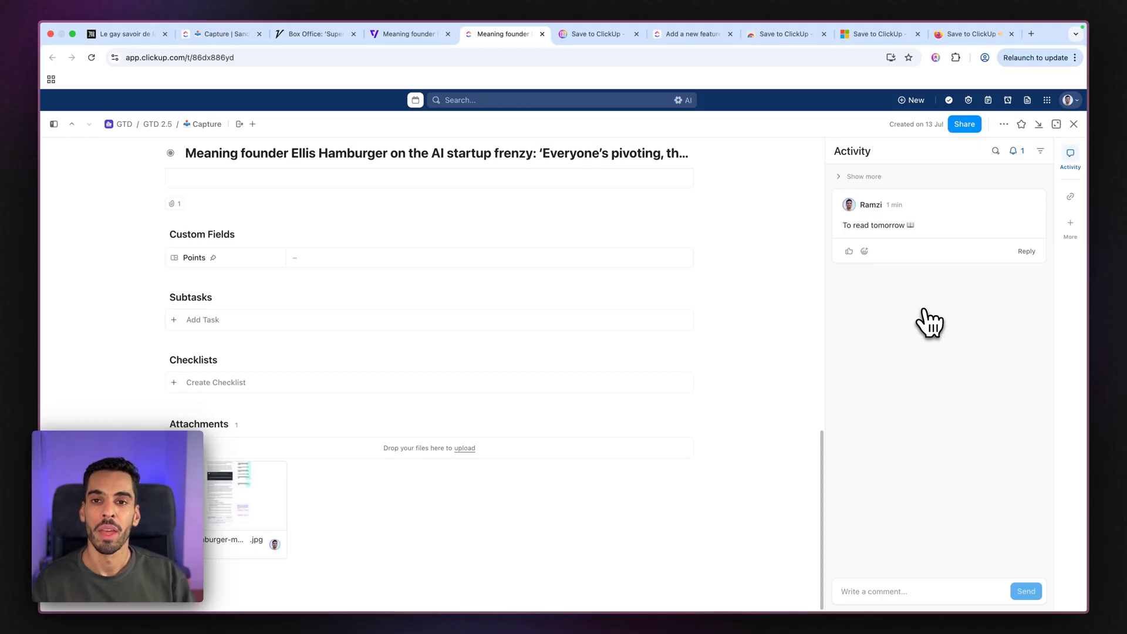
{"action": "scroll", "coordinate": [328, 217], "scroll_direction": "up", "scroll_amount": 10}
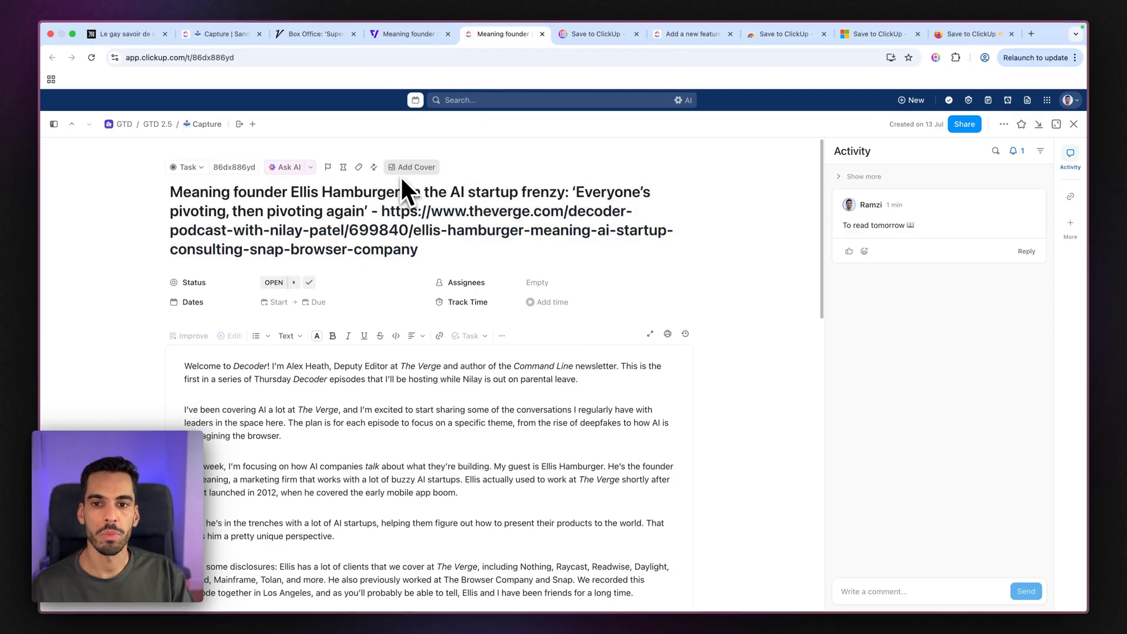
- Start a Save to ClickUp timer on the Verge article task after refreshing the task list
{"action": "left_click", "coordinate": [401, 37]}
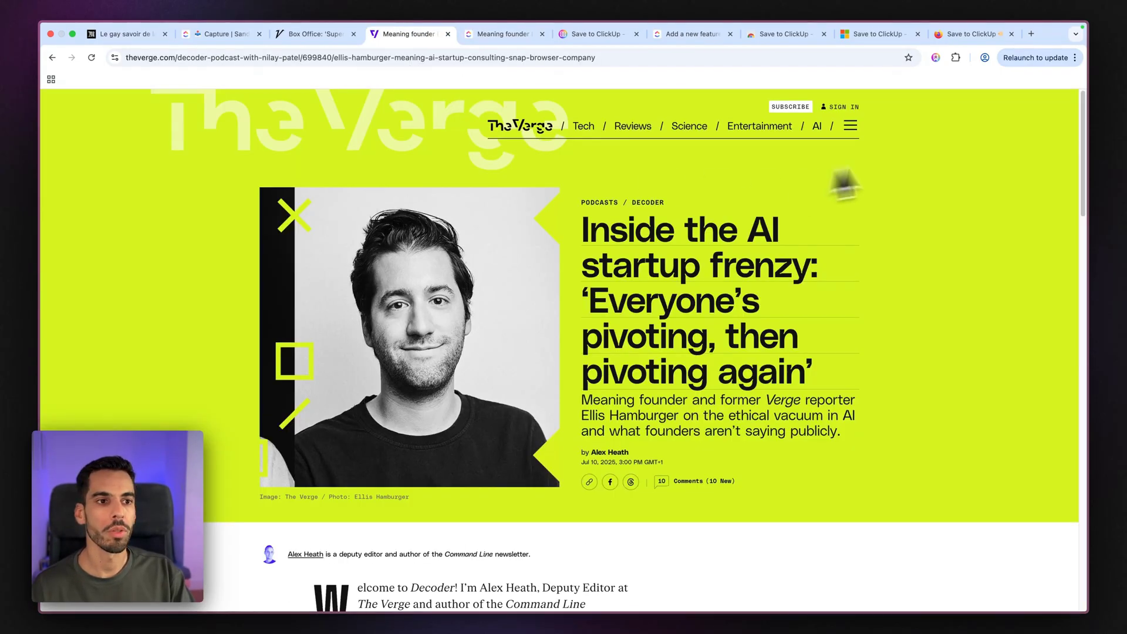
{"action": "left_click", "coordinate": [936, 58]}
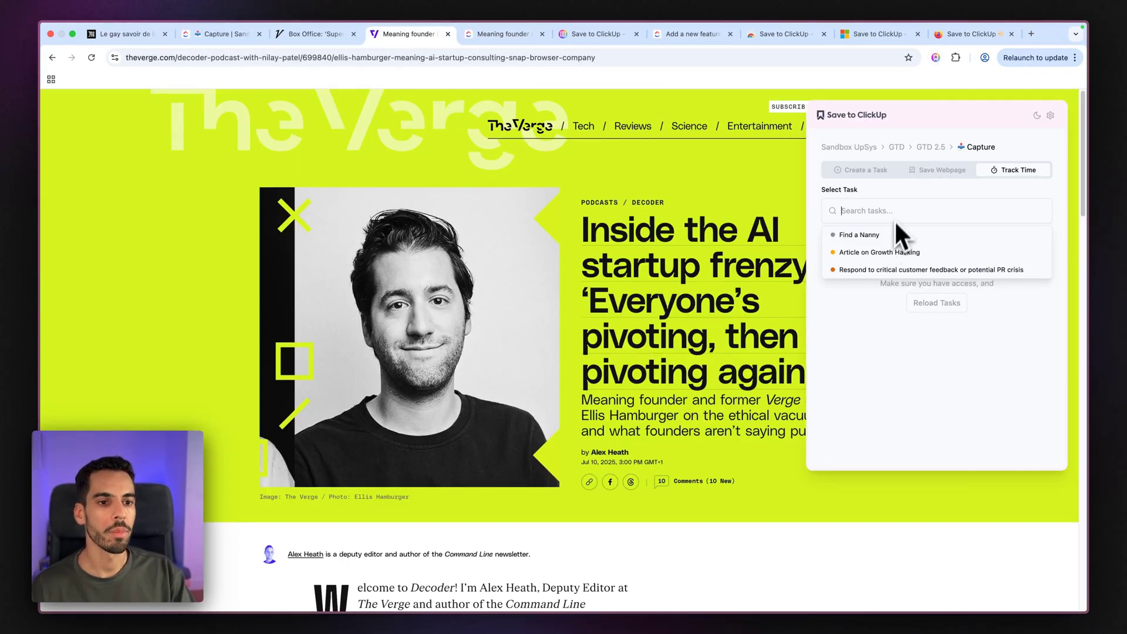
{"action": "left_click", "coordinate": [940, 305]}
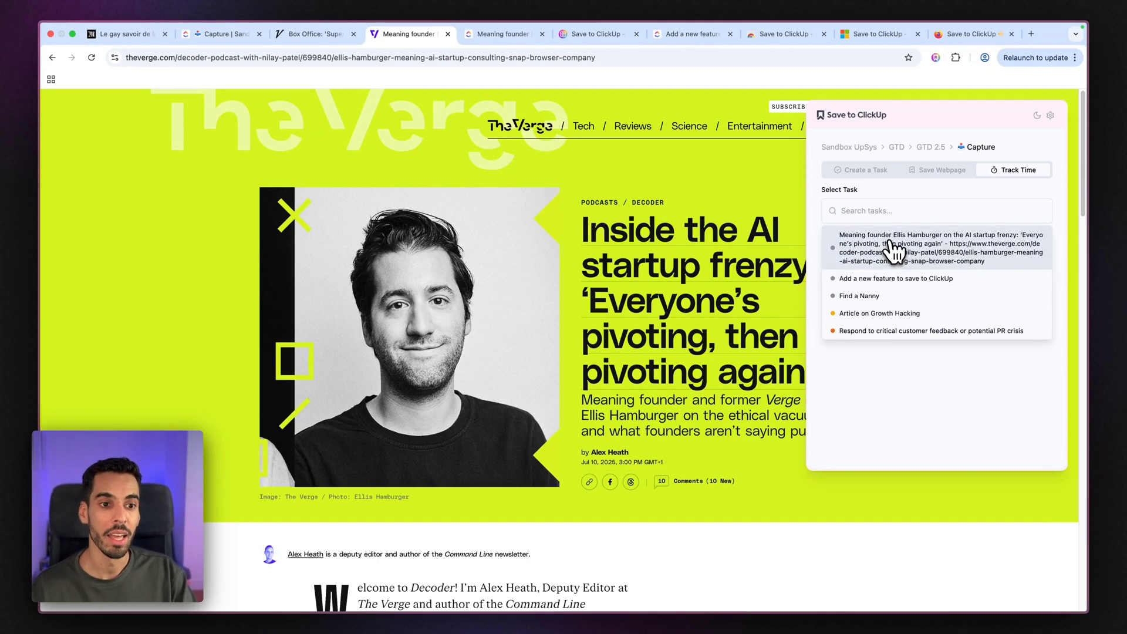
{"action": "left_click", "coordinate": [890, 242]}
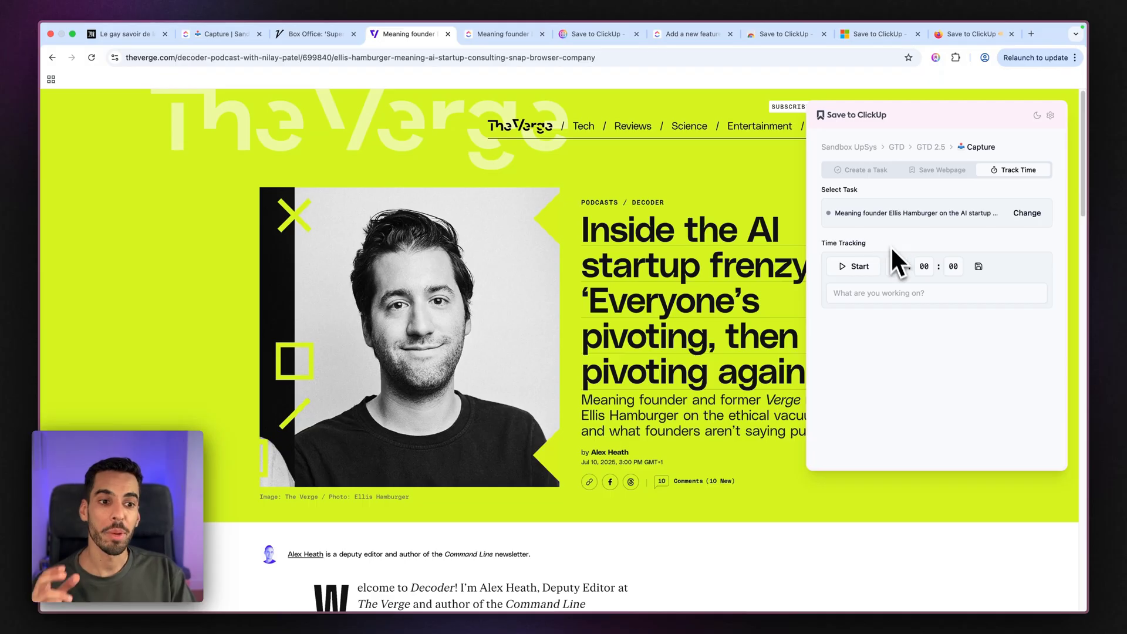
{"action": "left_click", "coordinate": [859, 268]}
- Describe the running timer as 'Client research on AI' and mark it billable
{"action": "left_click", "coordinate": [866, 295]}
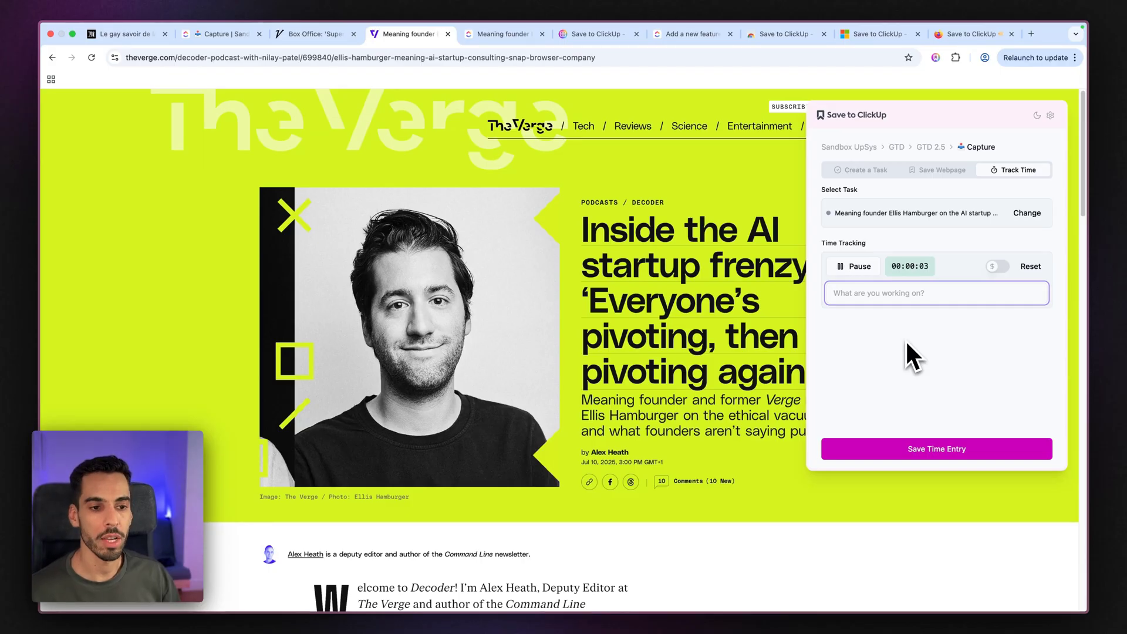
{"action": "type", "text": "Client "}
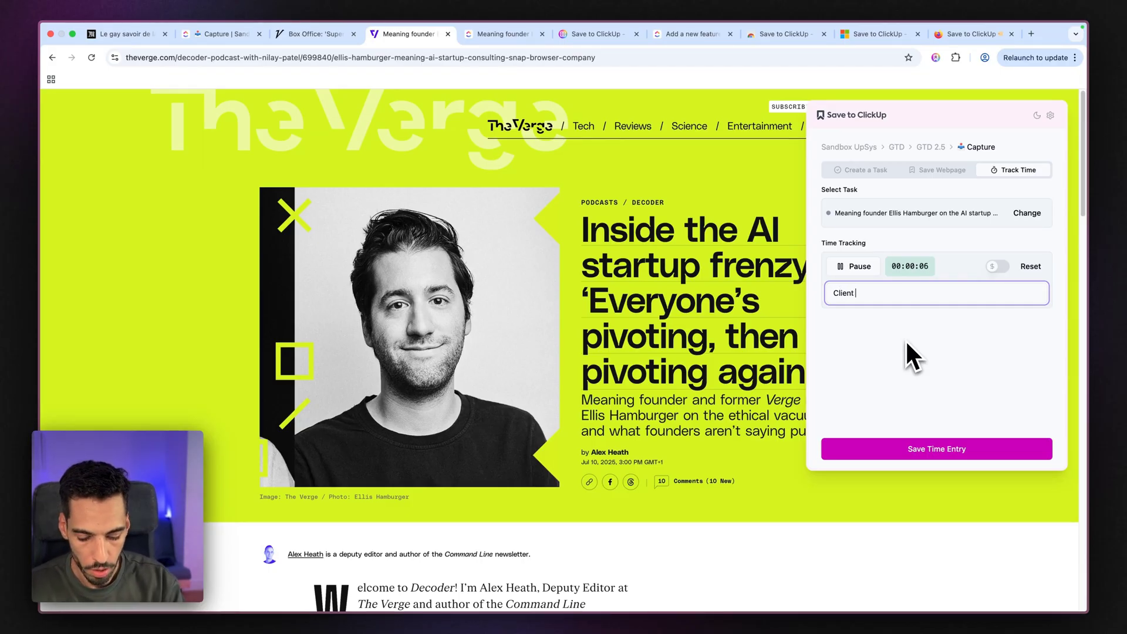
{"action": "type", "text": "research on AI"}
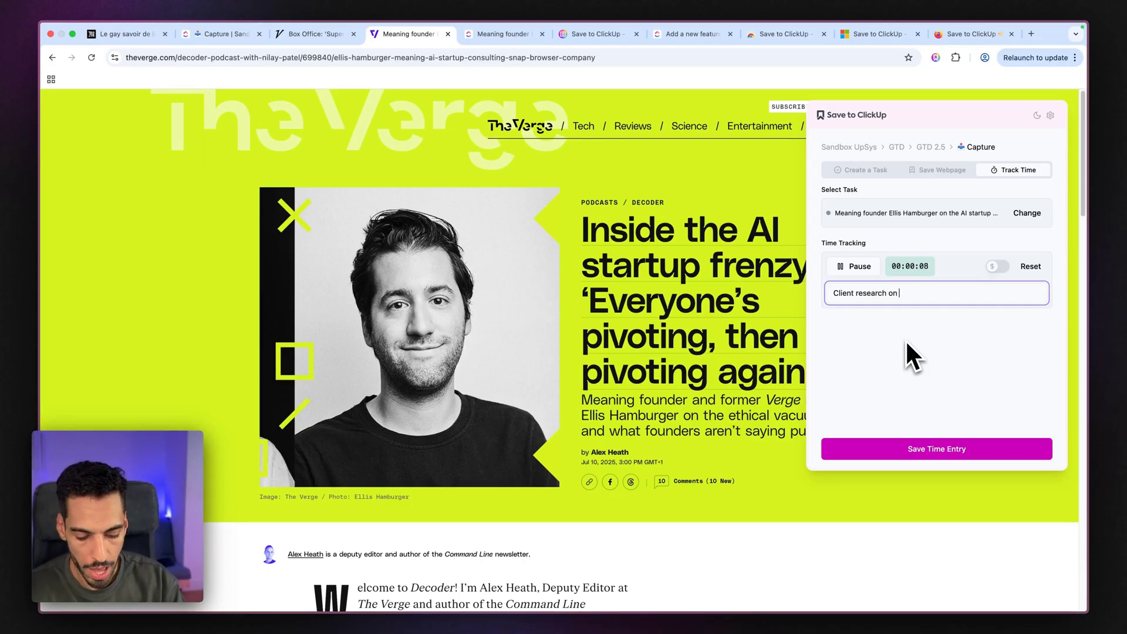
{"action": "left_click", "coordinate": [994, 268]}
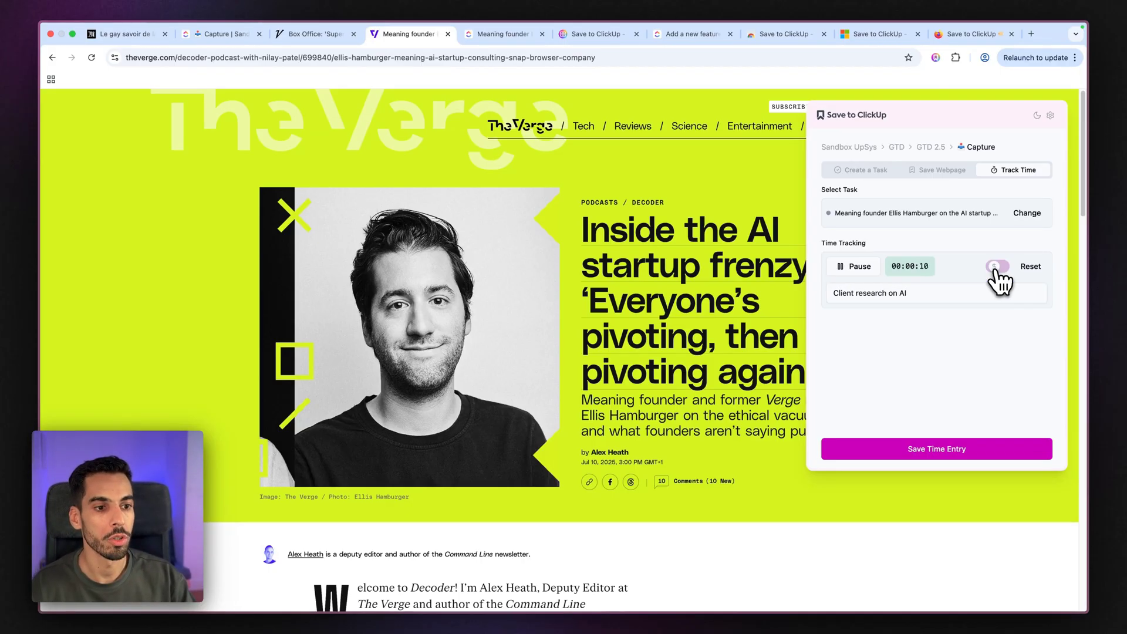
{"action": "left_click", "coordinate": [936, 58]}
- Open the article's Meaning and Social media links in new tabs
{"action": "scroll", "coordinate": [613, 322], "scroll_direction": "down", "scroll_amount": 10}
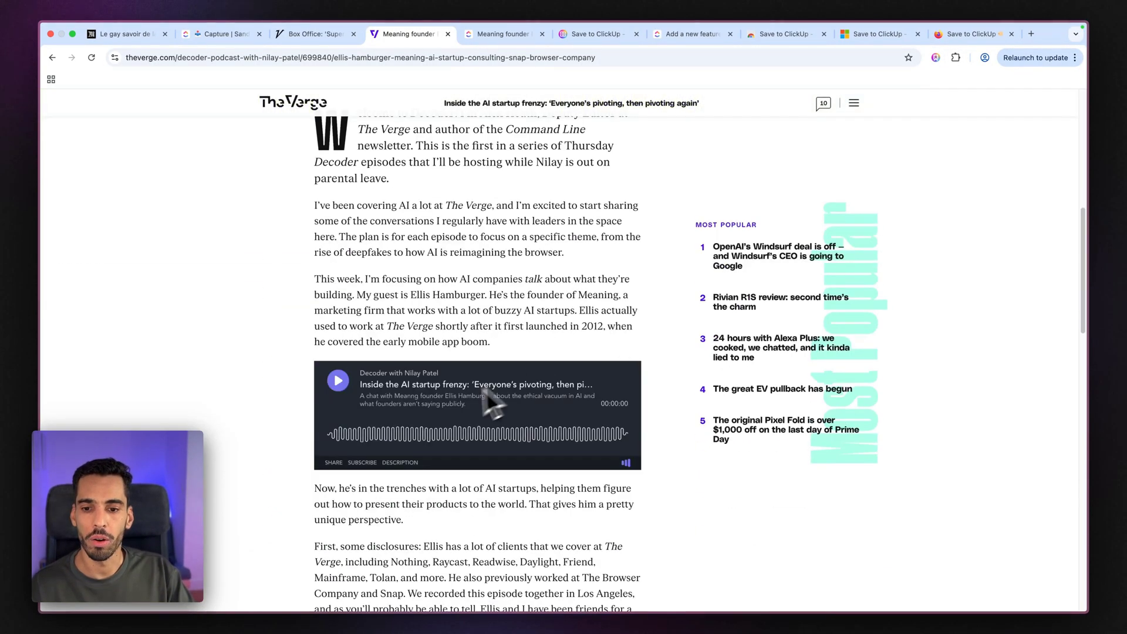
{"action": "scroll", "coordinate": [504, 399], "scroll_direction": "down", "scroll_amount": 2}
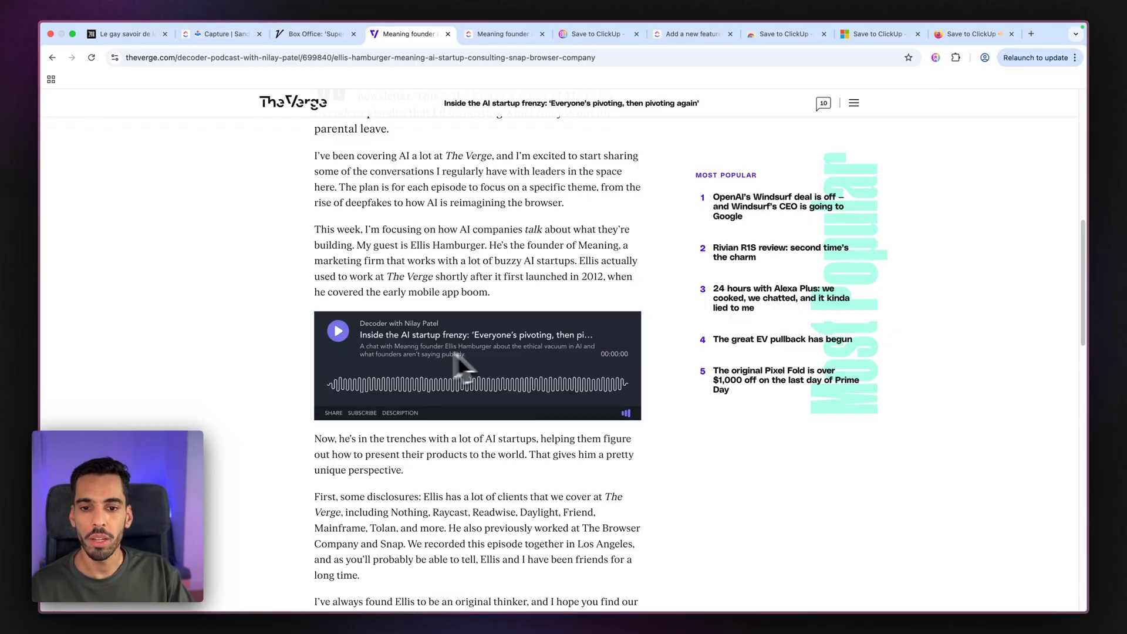
{"action": "scroll", "coordinate": [446, 358], "scroll_direction": "down", "scroll_amount": 1}
{"action": "scroll", "coordinate": [368, 361], "scroll_direction": "down", "scroll_amount": 6}
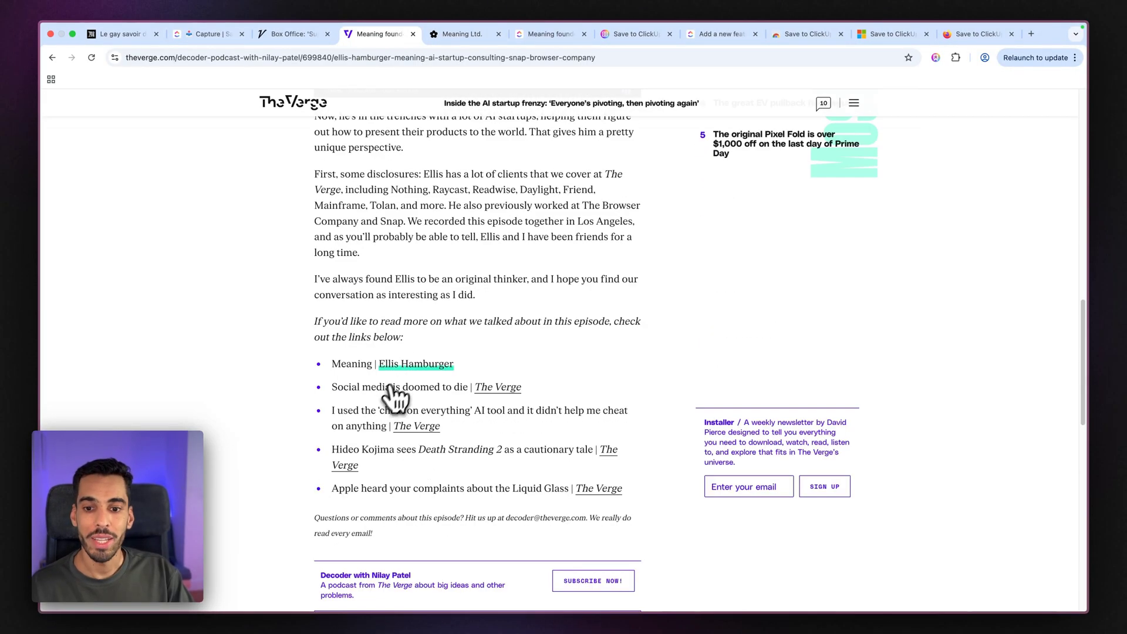
{"action": "left_click", "coordinate": [405, 365], "text": "super"}
{"action": "left_click", "coordinate": [405, 365], "text": "super"}
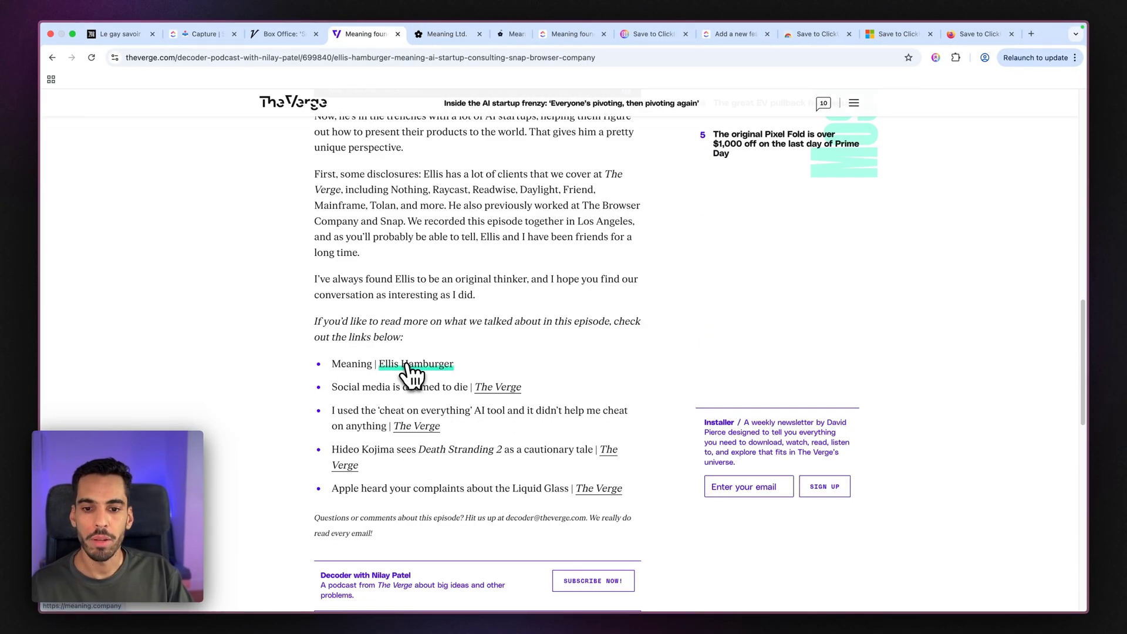
{"action": "left_click", "coordinate": [477, 387], "text": "super"}
- Look through the Meaning Ltd. and Social media tabs, then return to the Decoder article's headline
{"action": "left_click", "coordinate": [410, 35]}
{"action": "scroll", "coordinate": [529, 247], "scroll_direction": "down", "scroll_amount": 8}
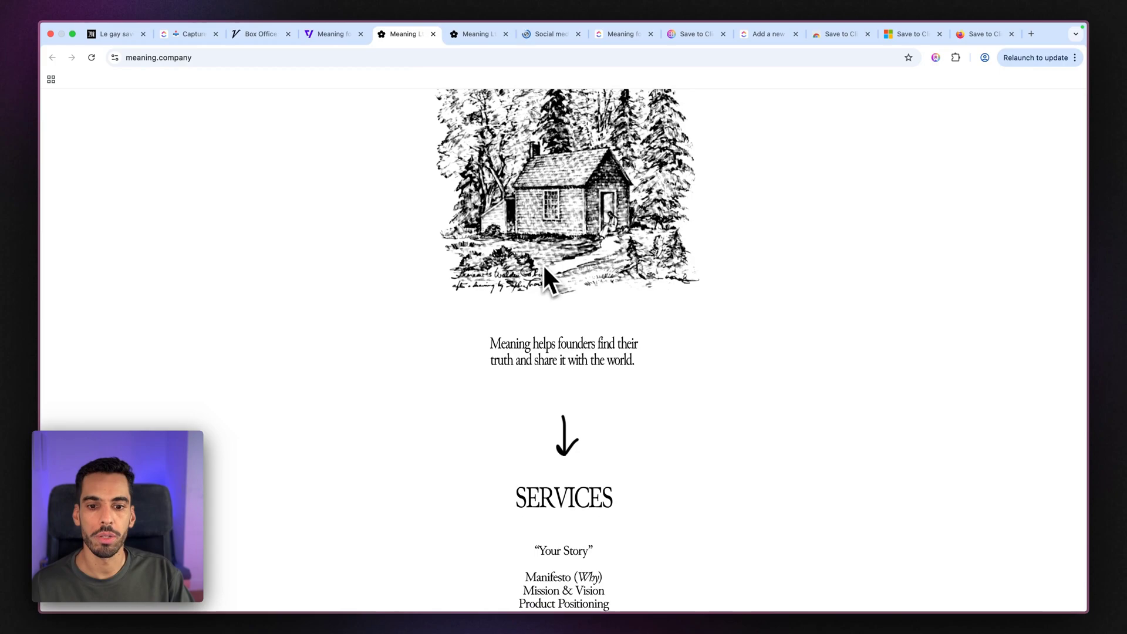
{"action": "left_click", "coordinate": [533, 34]}
{"action": "scroll", "coordinate": [587, 218], "scroll_direction": "down", "scroll_amount": 5}
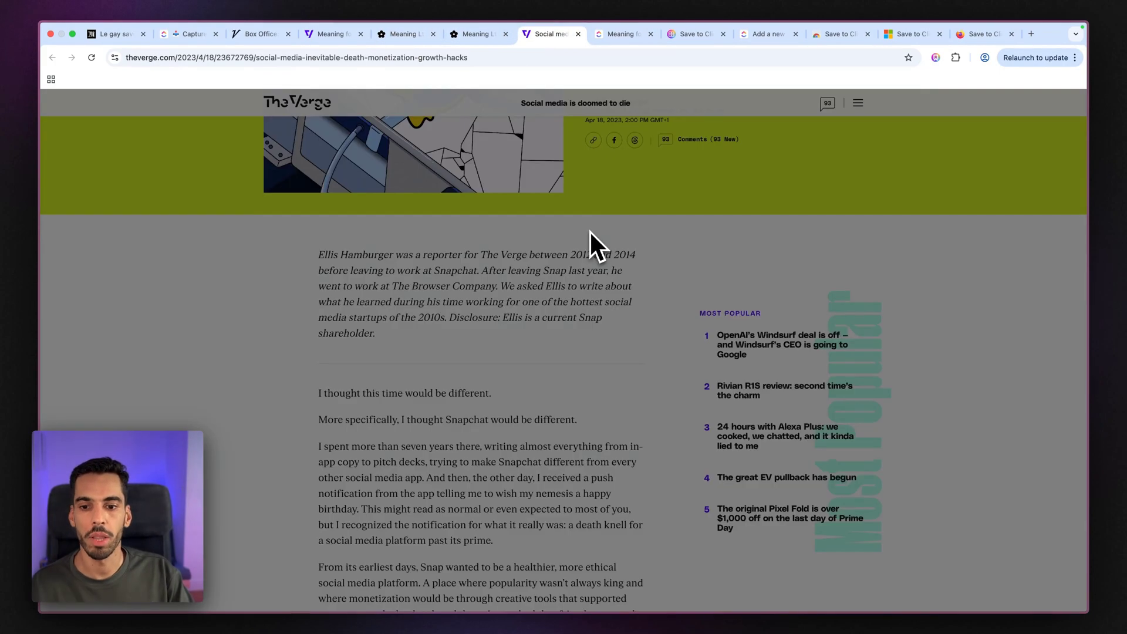
{"action": "left_click", "coordinate": [333, 35]}
{"action": "scroll", "coordinate": [414, 362], "scroll_direction": "down", "scroll_amount": 2}
{"action": "scroll", "coordinate": [464, 341], "scroll_direction": "up", "scroll_amount": 15}
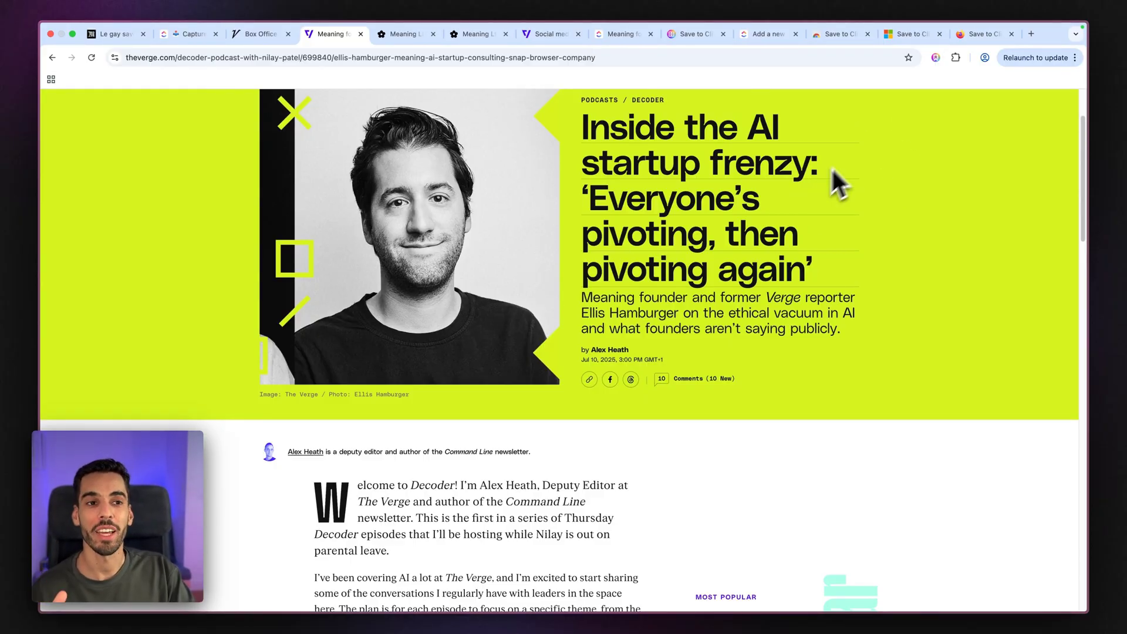
- Save the roughly 1m billable time entry to the Verge task and open it in ClickUp
{"action": "left_click", "coordinate": [936, 58]}
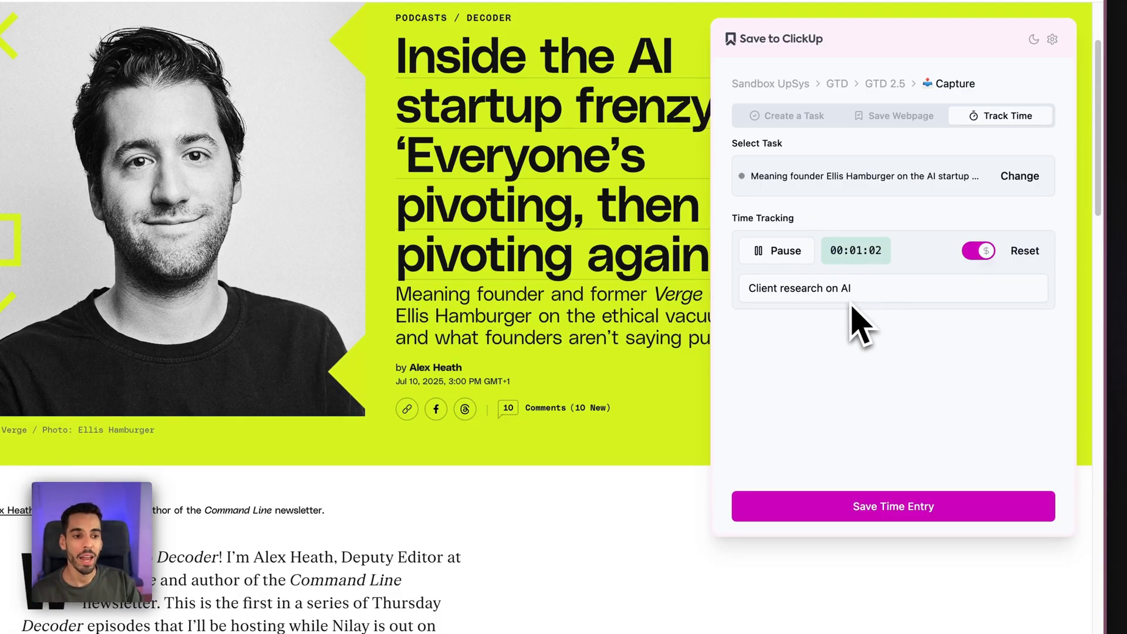
{"action": "left_click", "coordinate": [799, 512]}
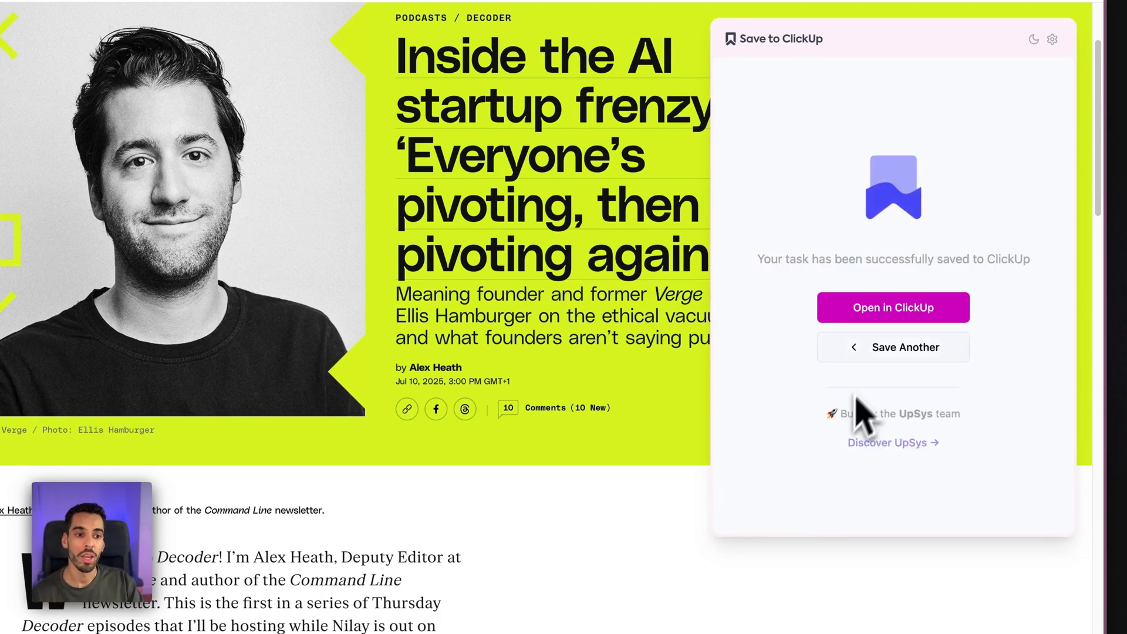
{"action": "left_click", "coordinate": [893, 307]}
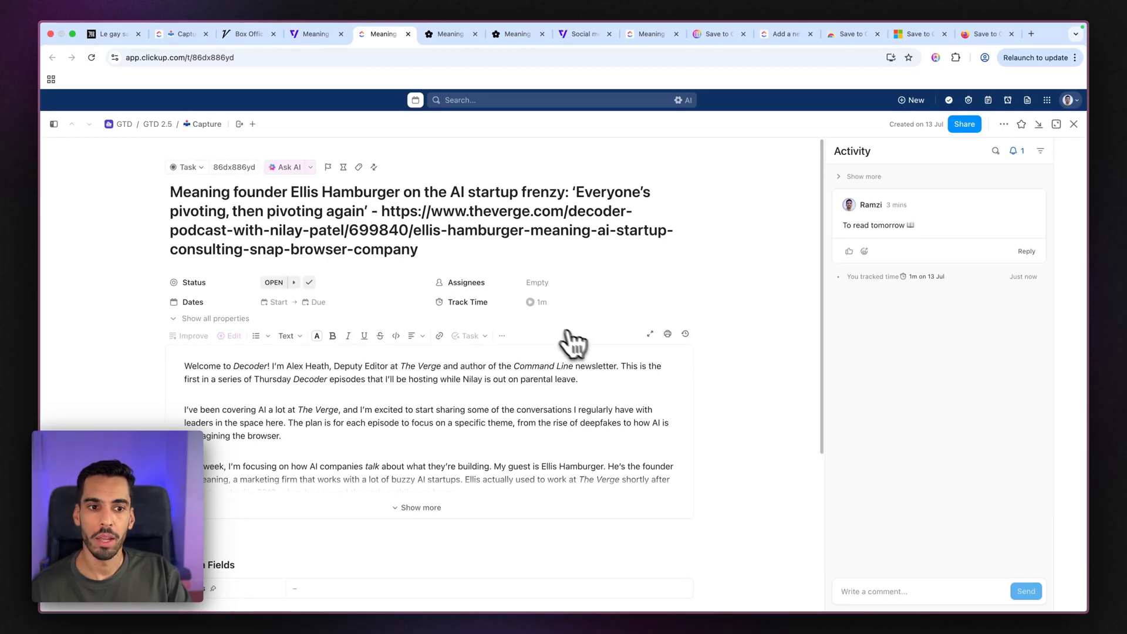
- Confirm the 1m billable 'Client research on AI' entry in Track Time, then go to the Meaning tab
{"action": "left_click", "coordinate": [573, 304]}
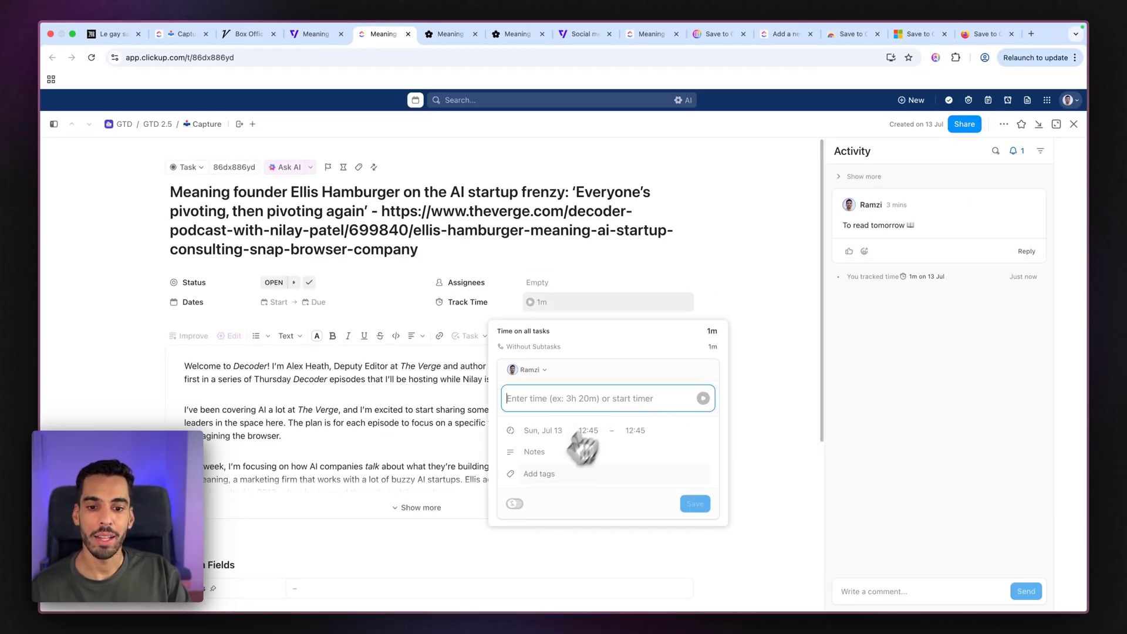
{"action": "left_click", "coordinate": [536, 561]}
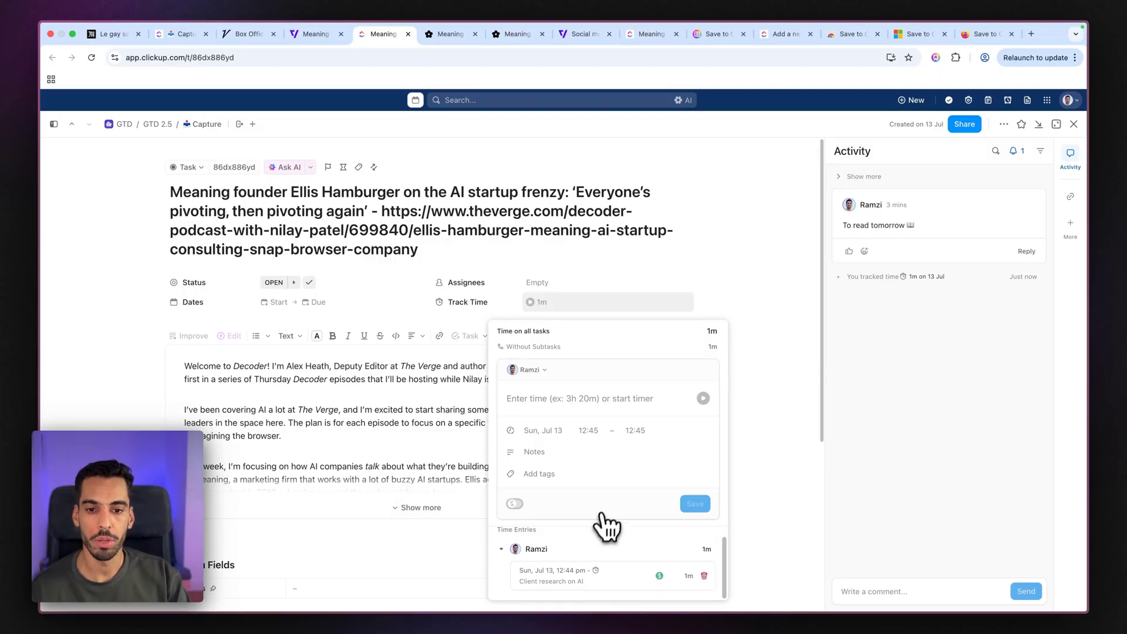
{"action": "left_click", "coordinate": [464, 35]}
- Preview the Meaning Ltd. page as a Save to ClickUp task, then return to the Verge task
{"action": "left_click", "coordinate": [936, 57]}
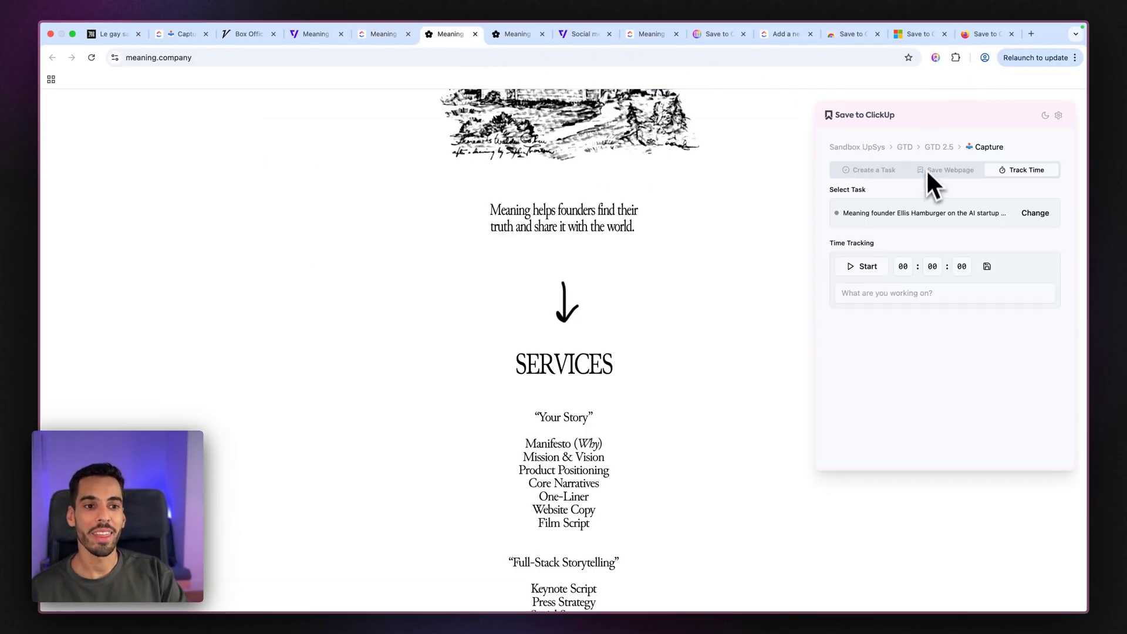
{"action": "left_click", "coordinate": [932, 174]}
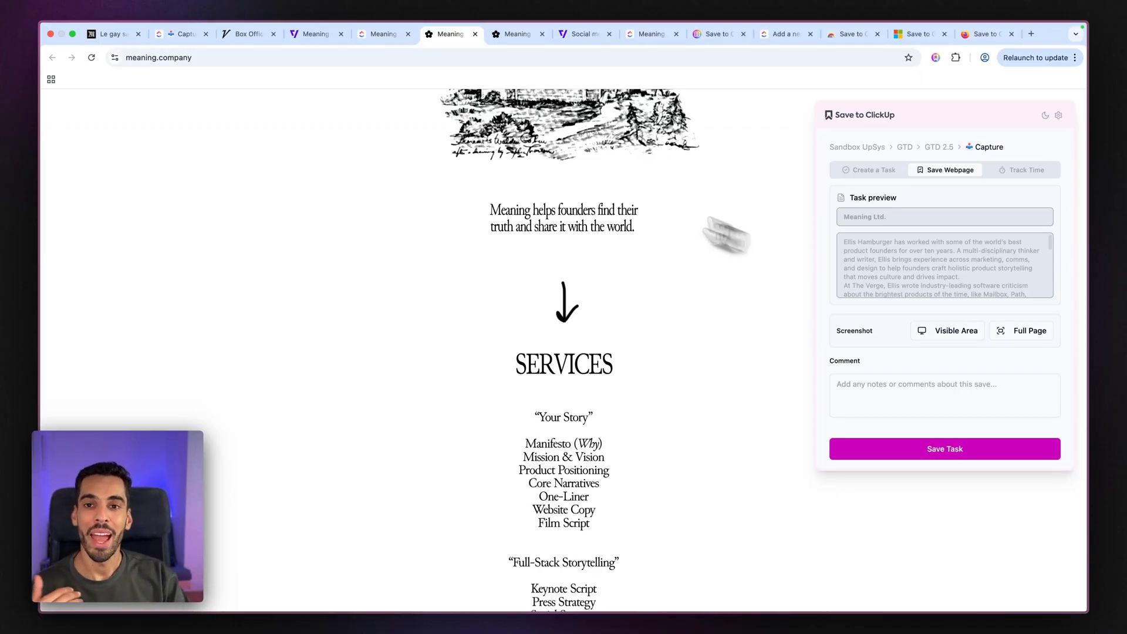
{"action": "left_click", "coordinate": [391, 40]}
{"action": "left_click", "coordinate": [732, 277]}
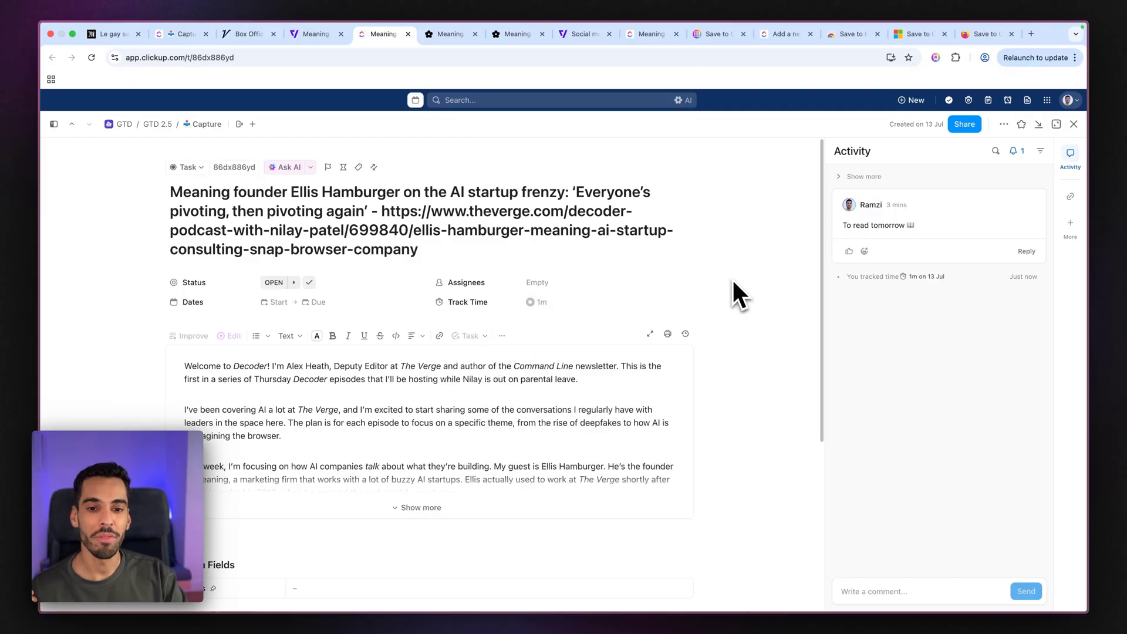
- Enable only 'Start timer when opening a task' under Auto Time Tracking and save the settings
{"action": "left_click", "coordinate": [936, 58]}
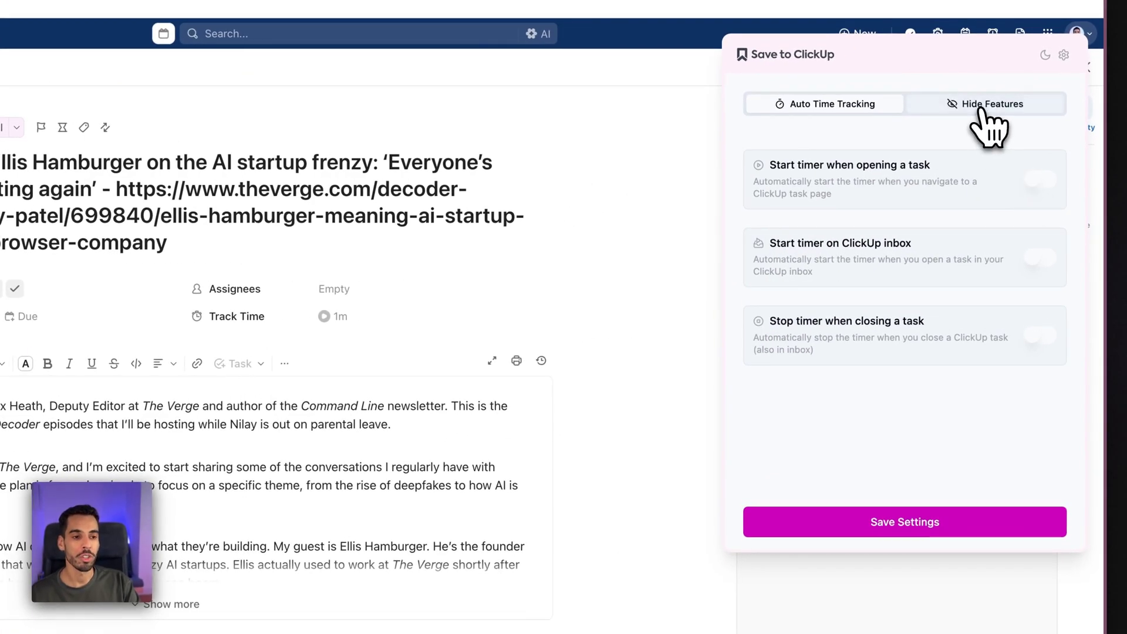
{"action": "left_click", "coordinate": [985, 113]}
{"action": "left_click", "coordinate": [830, 111]}
{"action": "left_click", "coordinate": [1041, 181]}
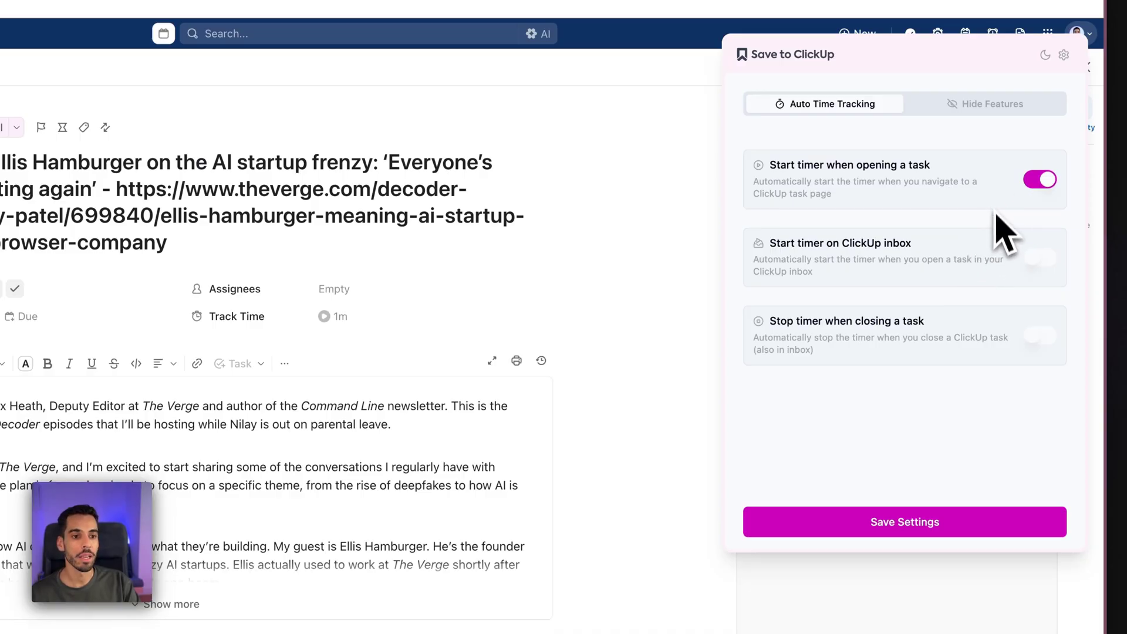
{"action": "left_click", "coordinate": [1040, 258]}
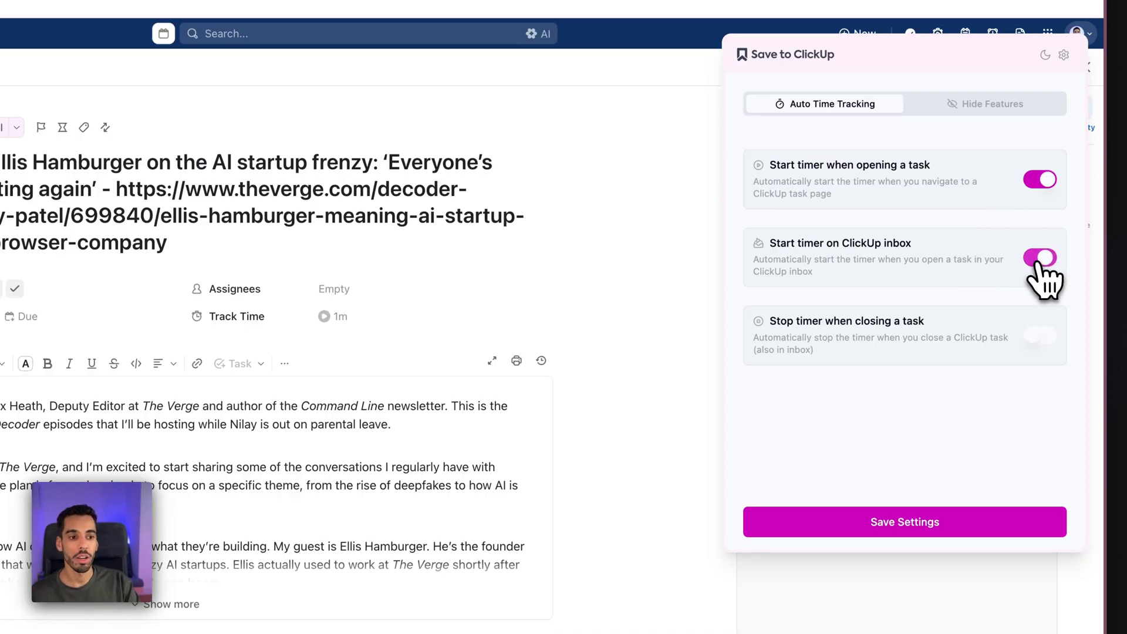
{"action": "left_click", "coordinate": [1039, 337]}
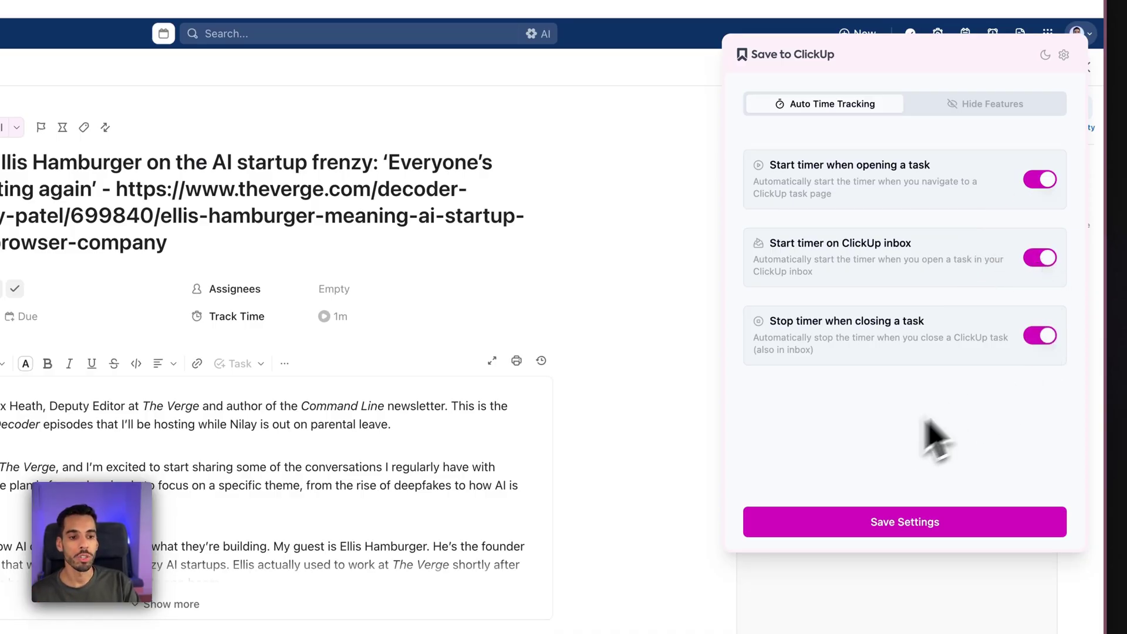
{"action": "left_click", "coordinate": [1041, 343]}
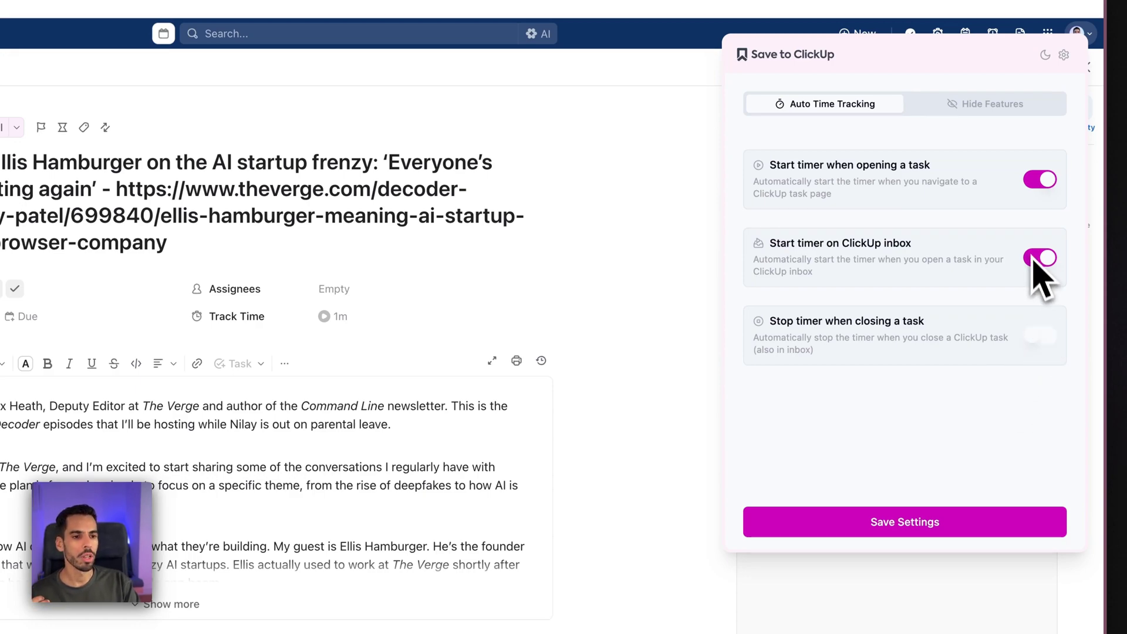
{"action": "left_click", "coordinate": [1040, 258]}
{"action": "left_click", "coordinate": [893, 515]}
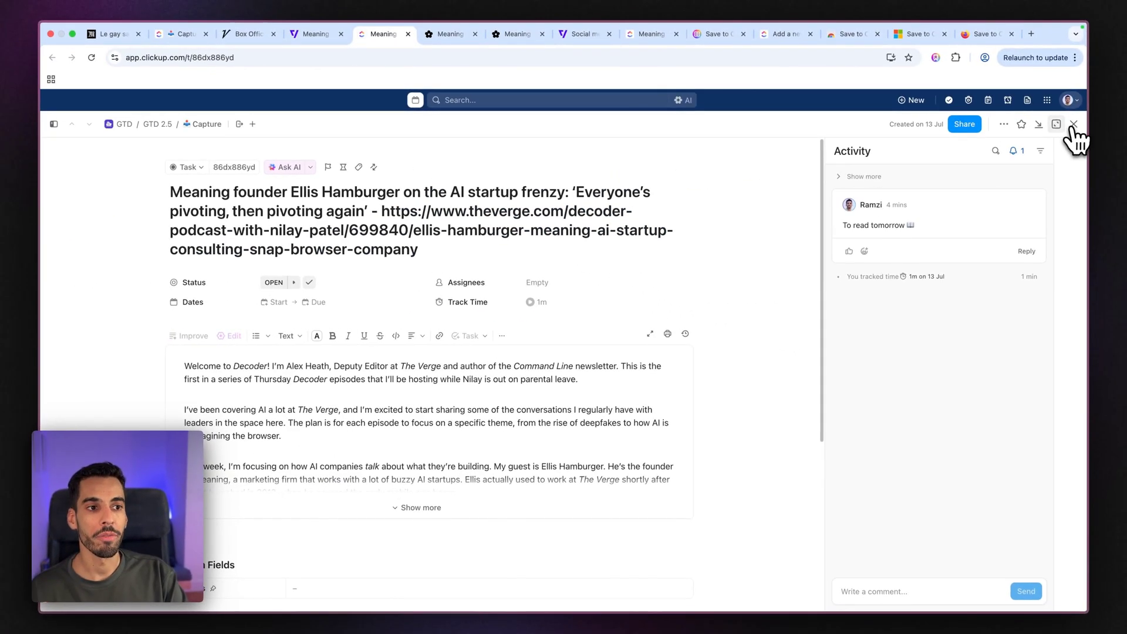
- Open the 'Add a new feature to save to ClickUp' task from the Capture list, auto-starting its timer
{"action": "left_click", "coordinate": [1077, 138]}
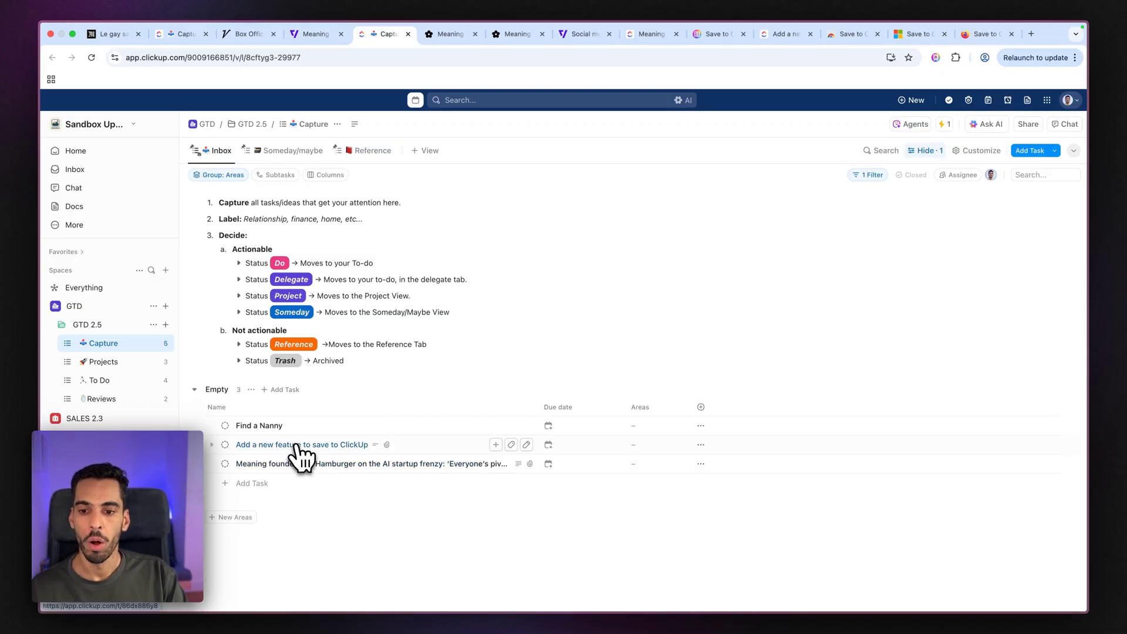
{"action": "left_click", "coordinate": [347, 445]}
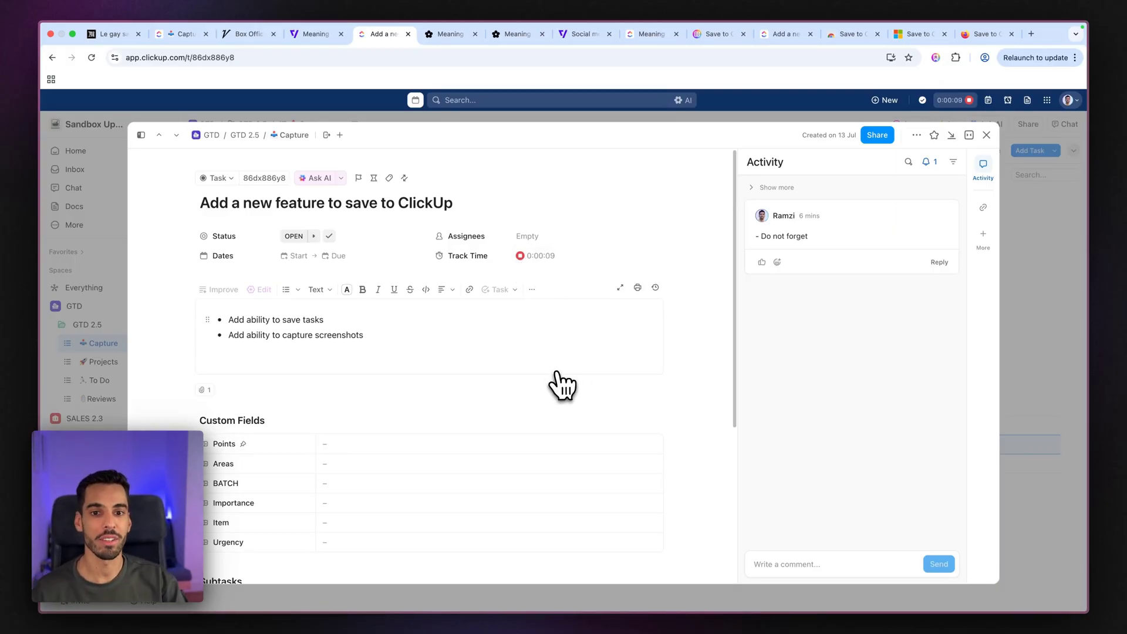
{"action": "left_click", "coordinate": [987, 136]}
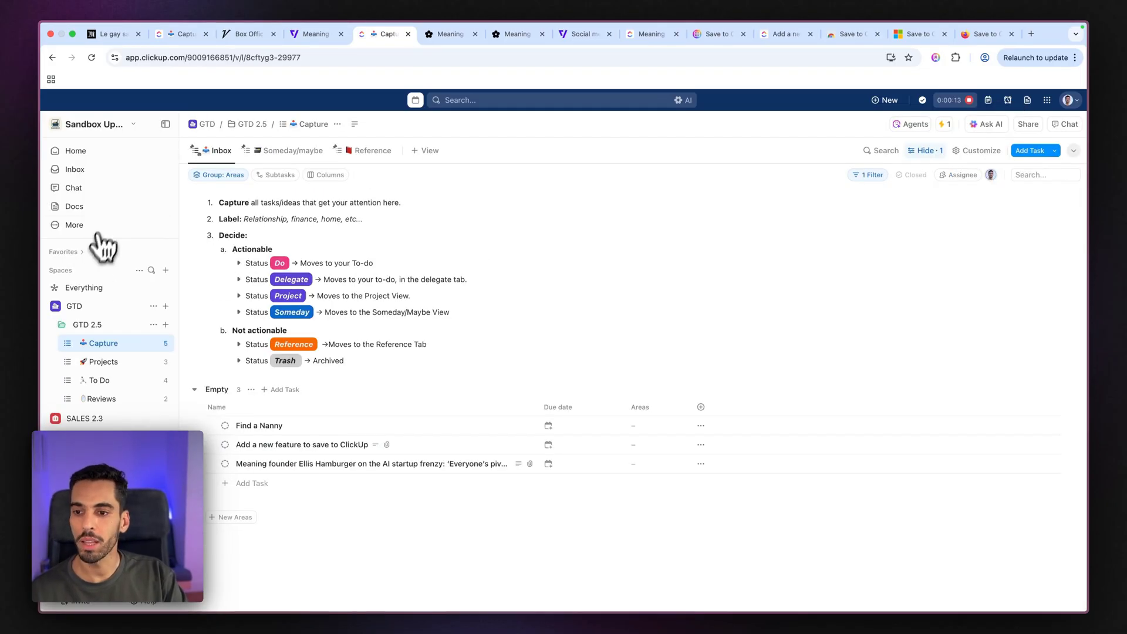
{"action": "left_click", "coordinate": [109, 363]}
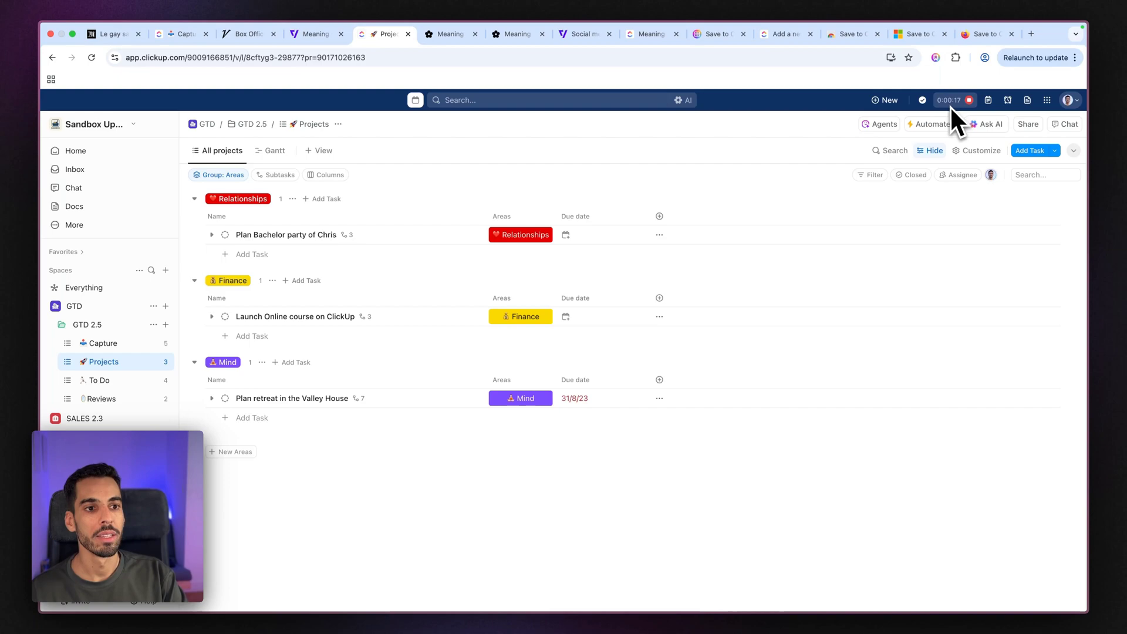
{"action": "left_click", "coordinate": [105, 345]}
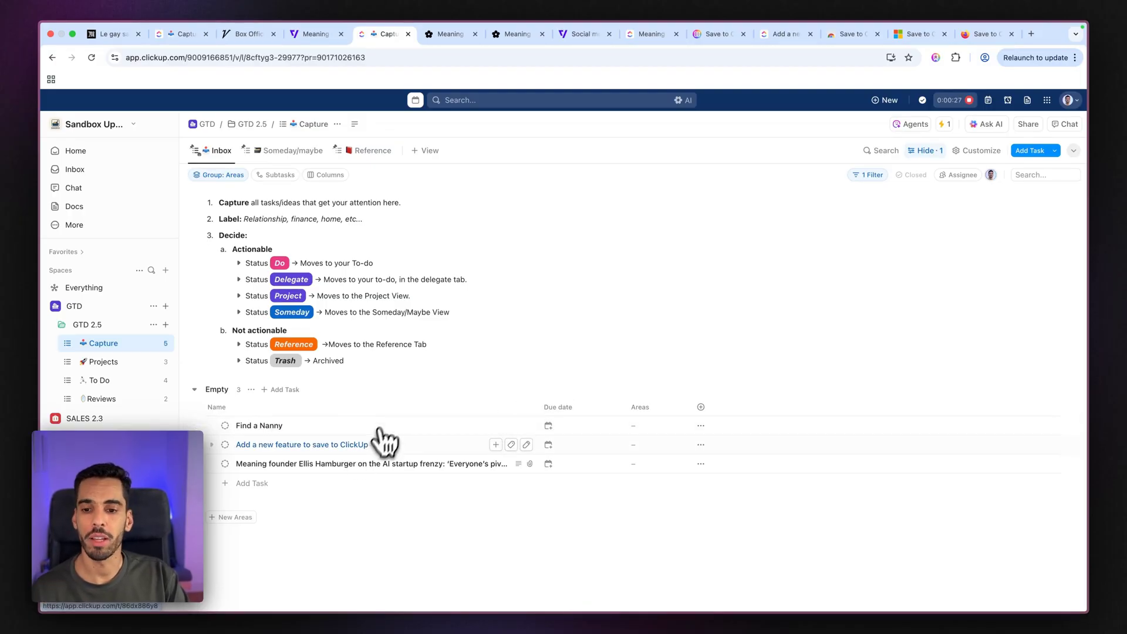
{"action": "left_click", "coordinate": [354, 445]}
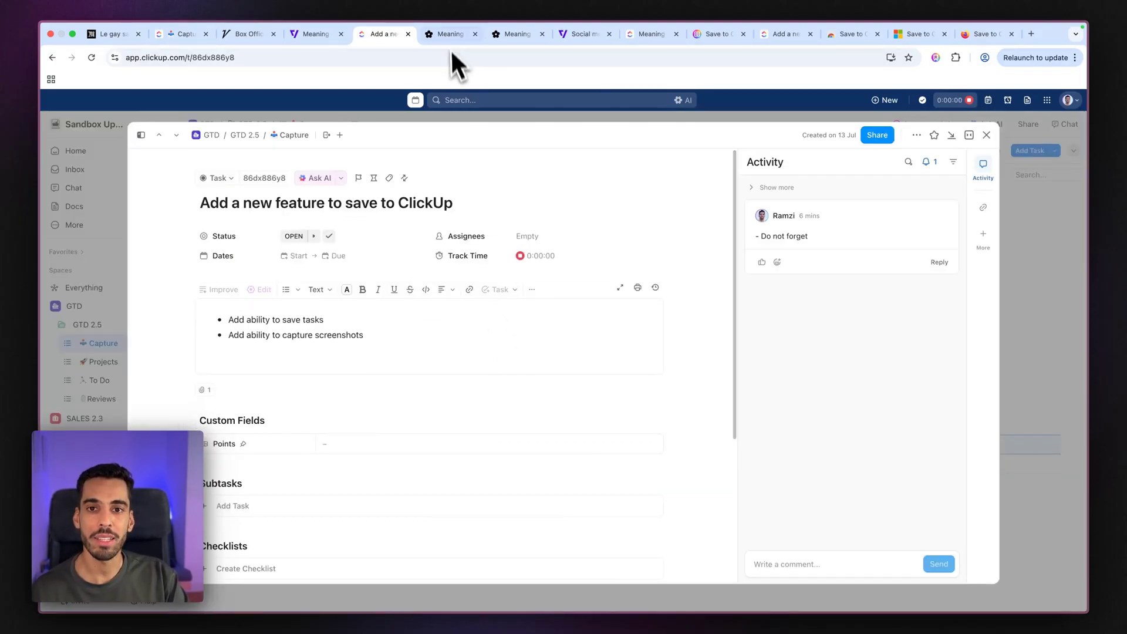
- Close the two Meaning tabs and bring up Save to ClickUp's settings
{"action": "left_click", "coordinate": [452, 34]}
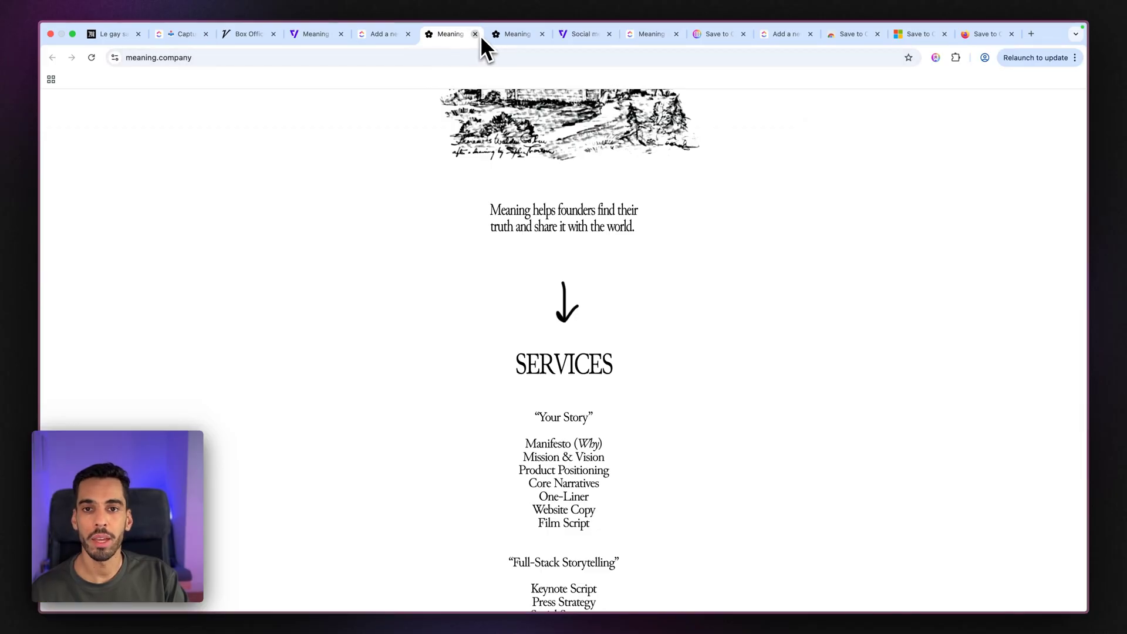
{"action": "left_click", "coordinate": [475, 34]}
{"action": "left_click", "coordinate": [384, 34]}
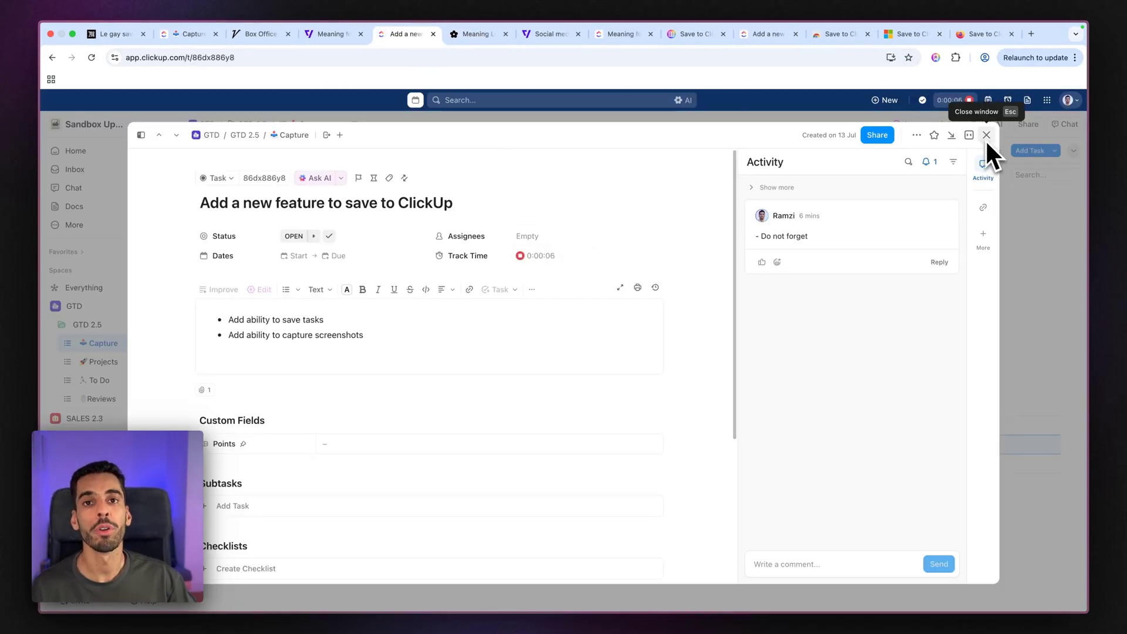
{"action": "left_click", "coordinate": [936, 58]}
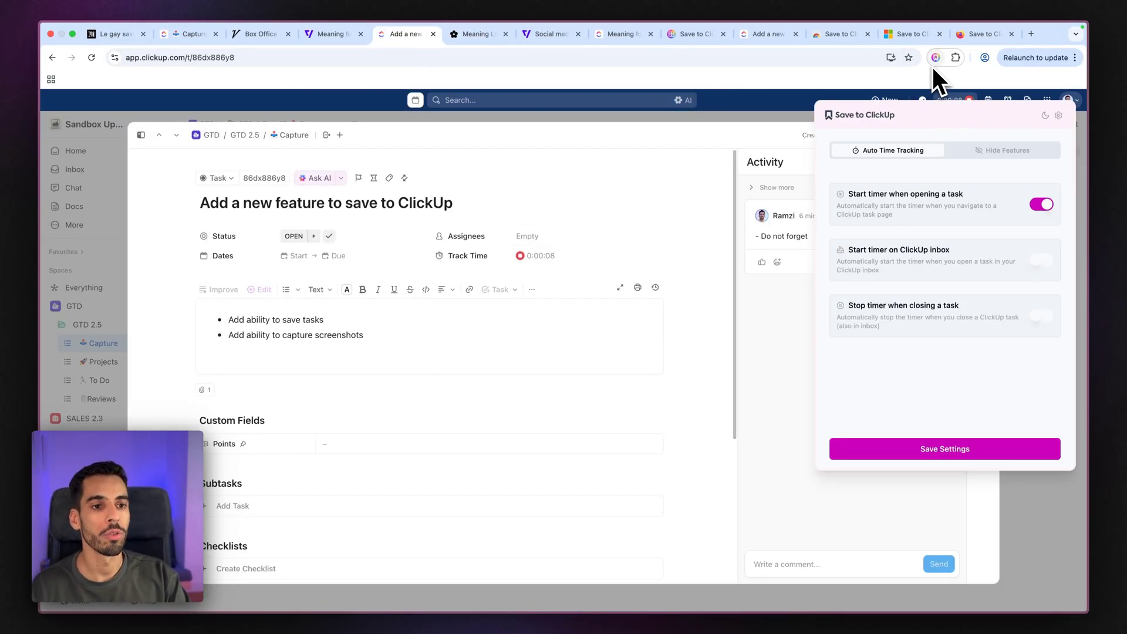
- Turn on 'Stop timer when closing a task', save the settings, and close the task
{"action": "left_click", "coordinate": [1042, 317]}
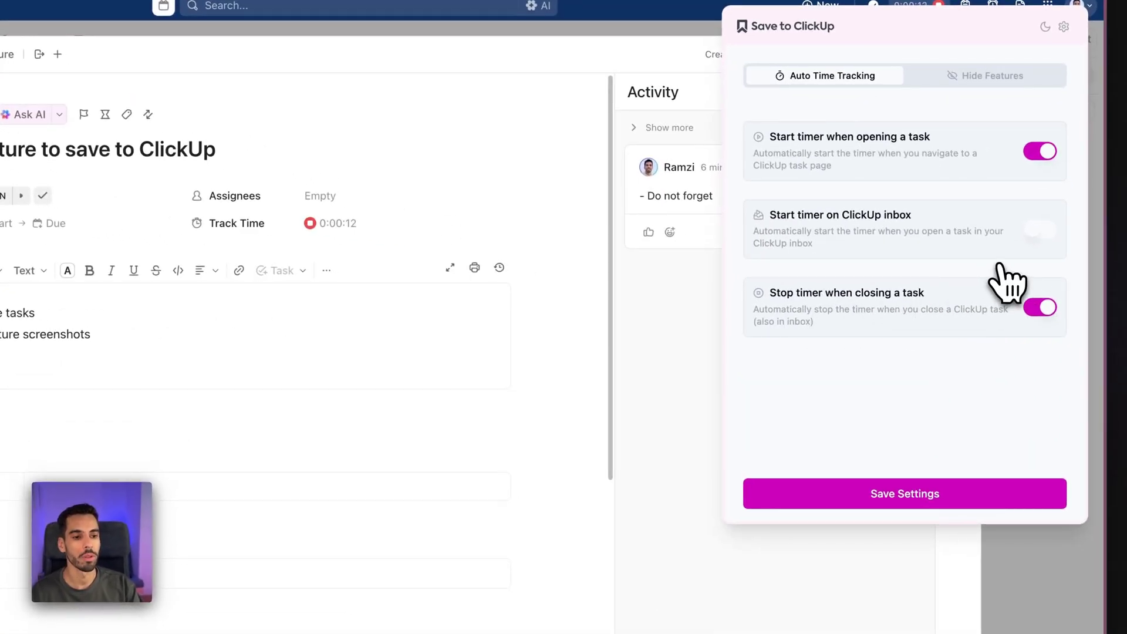
{"action": "left_click", "coordinate": [820, 511]}
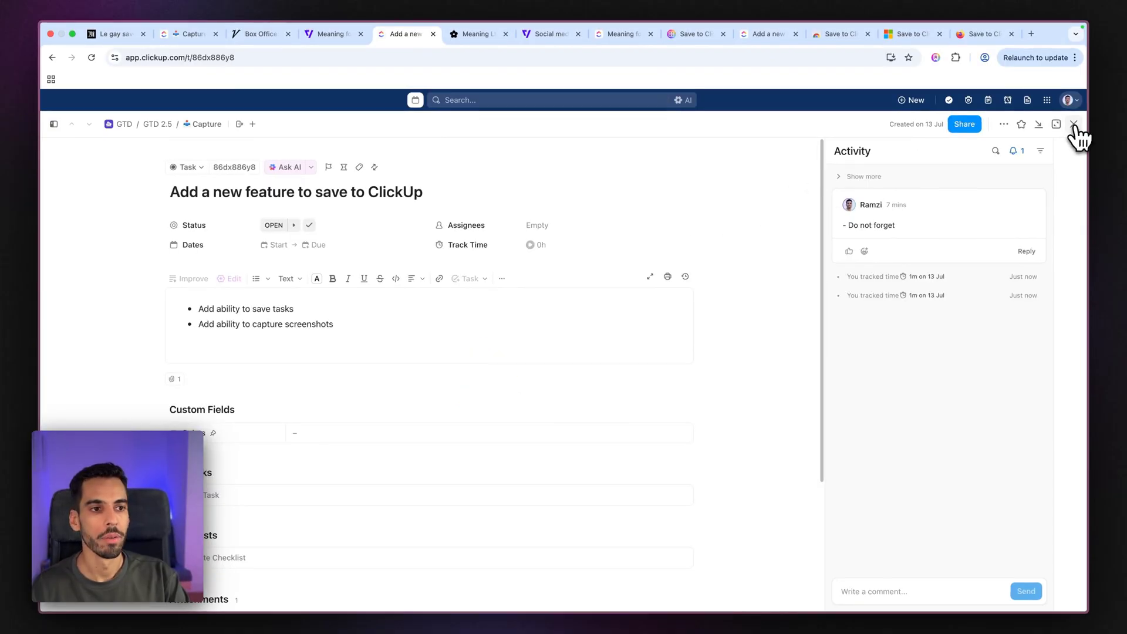
{"action": "left_click", "coordinate": [1074, 124]}
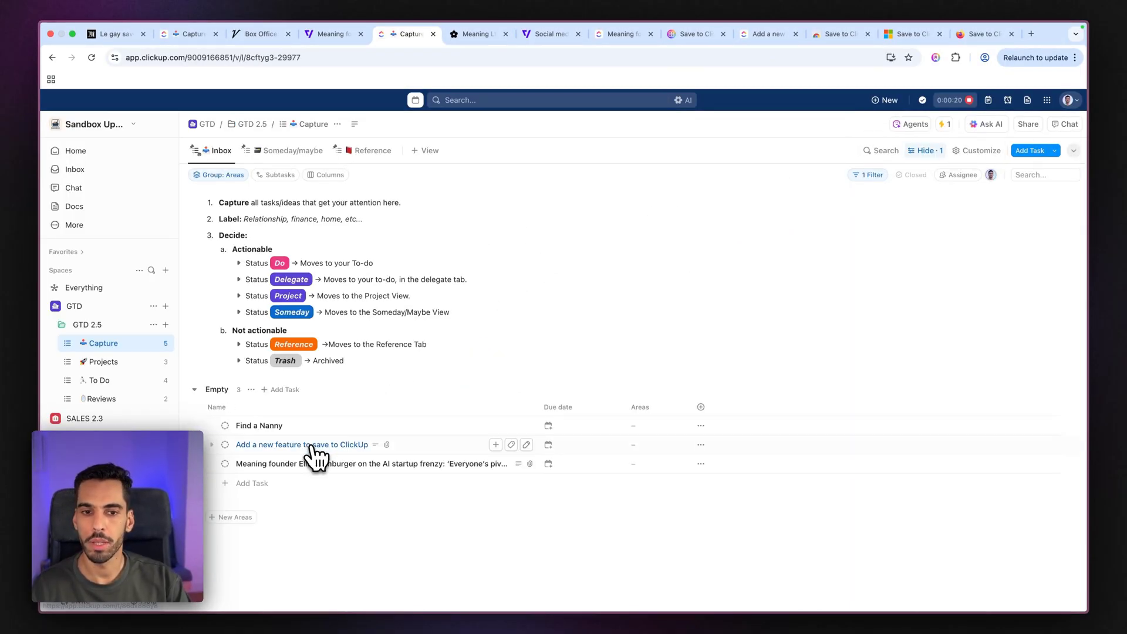
- Reopen Add a new feature, stop its timer, close it, then open the Meaning founder Ellis Hamburger article task
{"action": "left_click", "coordinate": [308, 446]}
{"action": "left_click", "coordinate": [521, 256]}
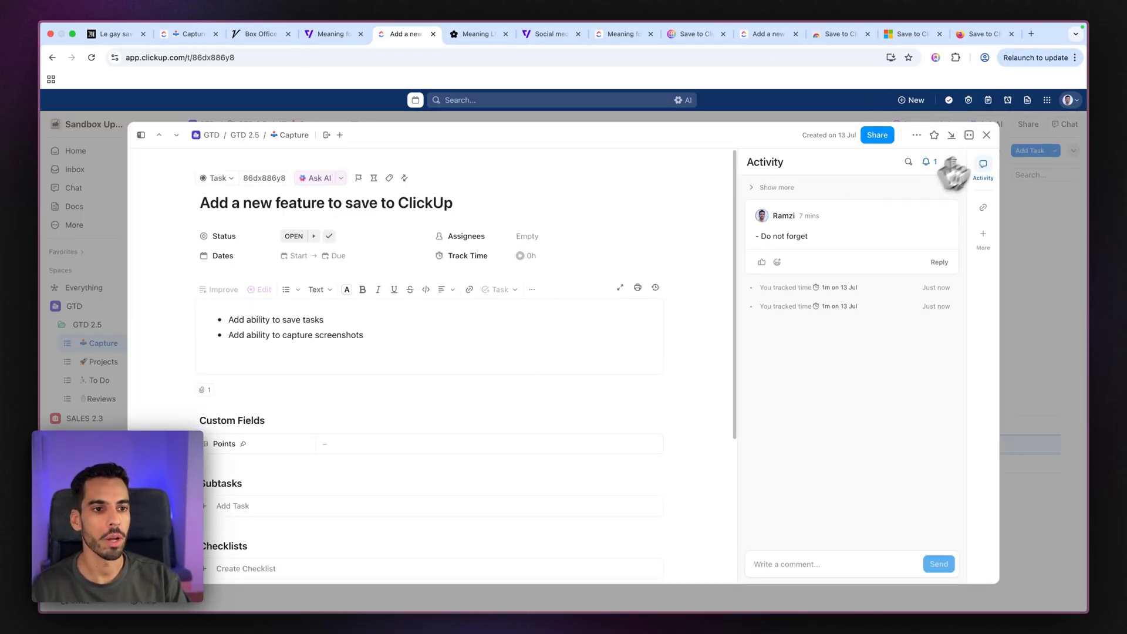
{"action": "left_click", "coordinate": [987, 135]}
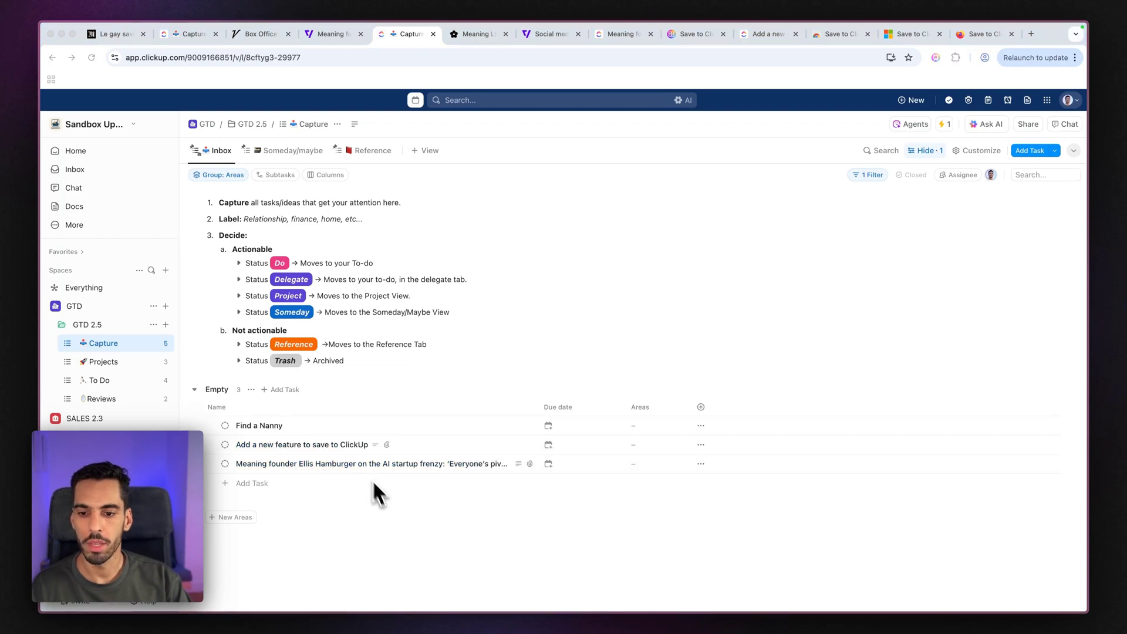
{"action": "left_click", "coordinate": [328, 465]}
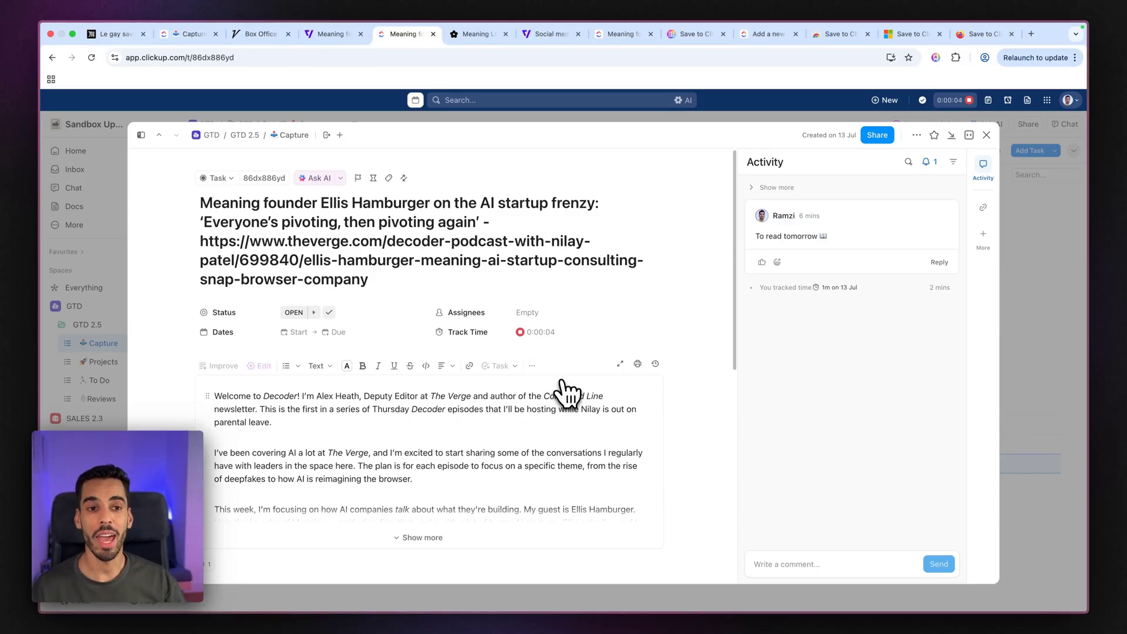
- Browse the Verge, Save to ClickUp and Variety tabs, then close the Meaning founder task
{"action": "left_click", "coordinate": [651, 33]}
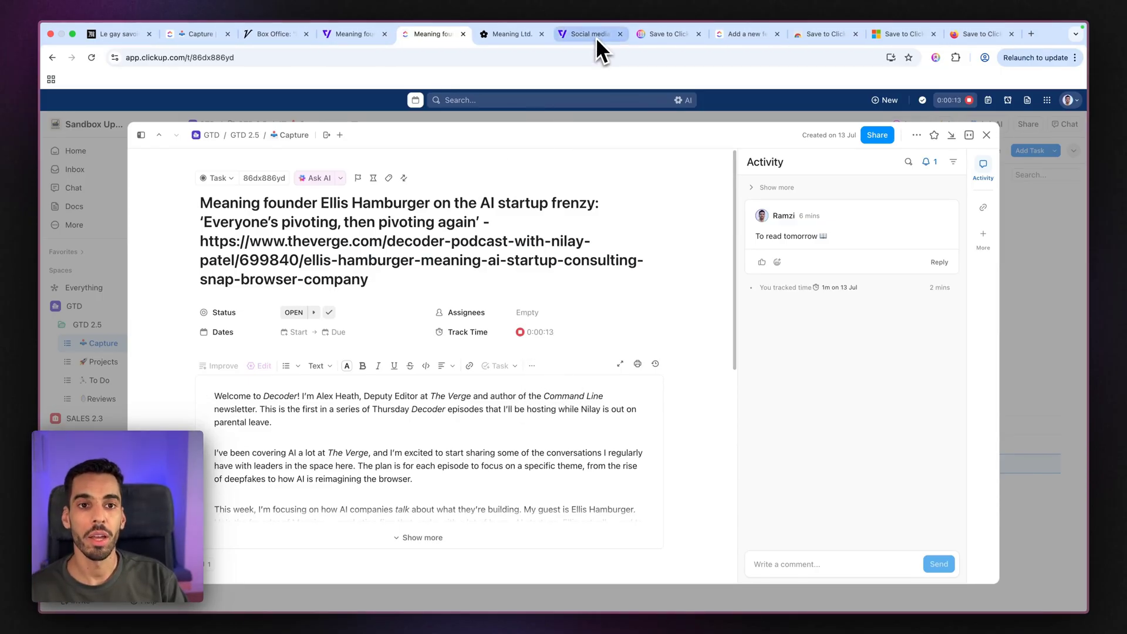
{"action": "left_click", "coordinate": [597, 37]}
{"action": "left_click", "coordinate": [668, 36]}
{"action": "left_click", "coordinate": [329, 42]}
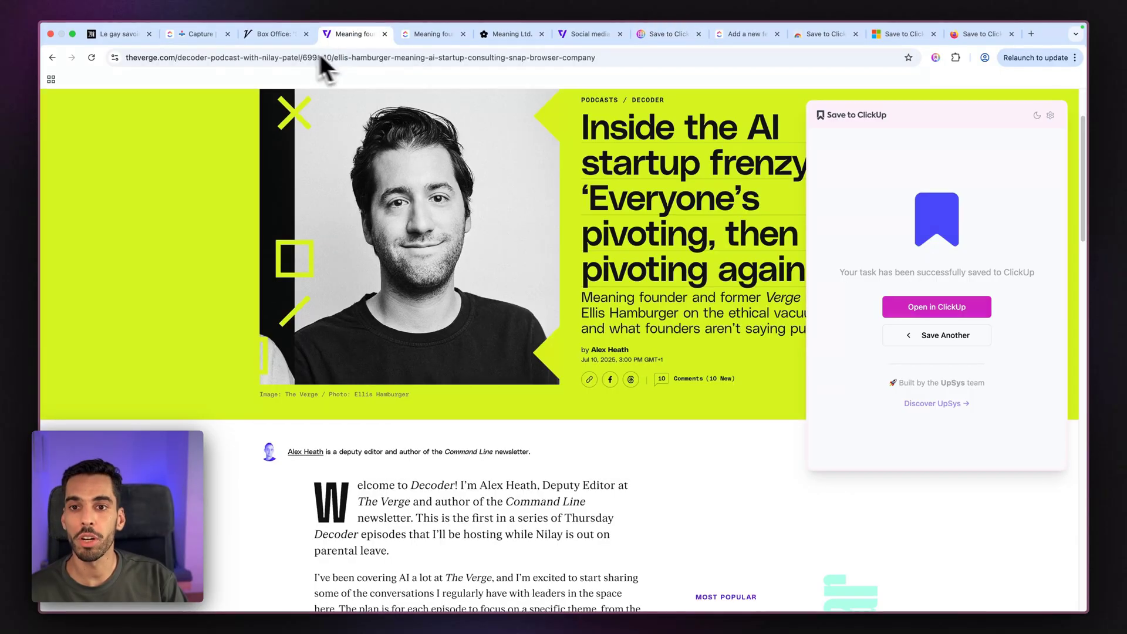
{"action": "left_click", "coordinate": [274, 34]}
{"action": "scroll", "coordinate": [423, 343], "scroll_direction": "down", "scroll_amount": 2}
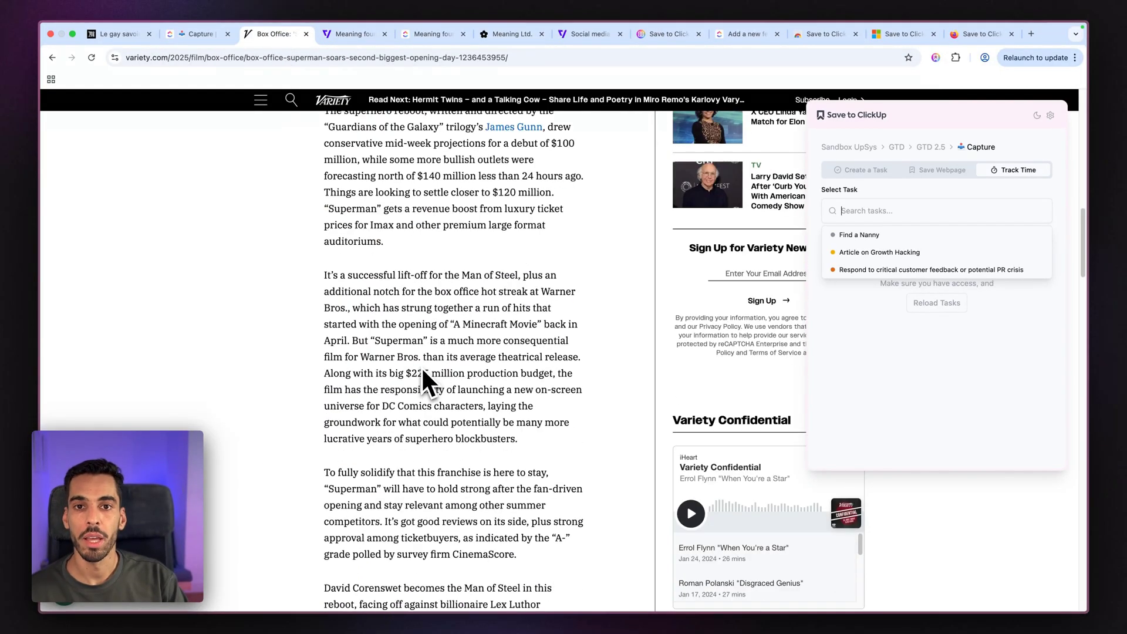
{"action": "left_click", "coordinate": [432, 35]}
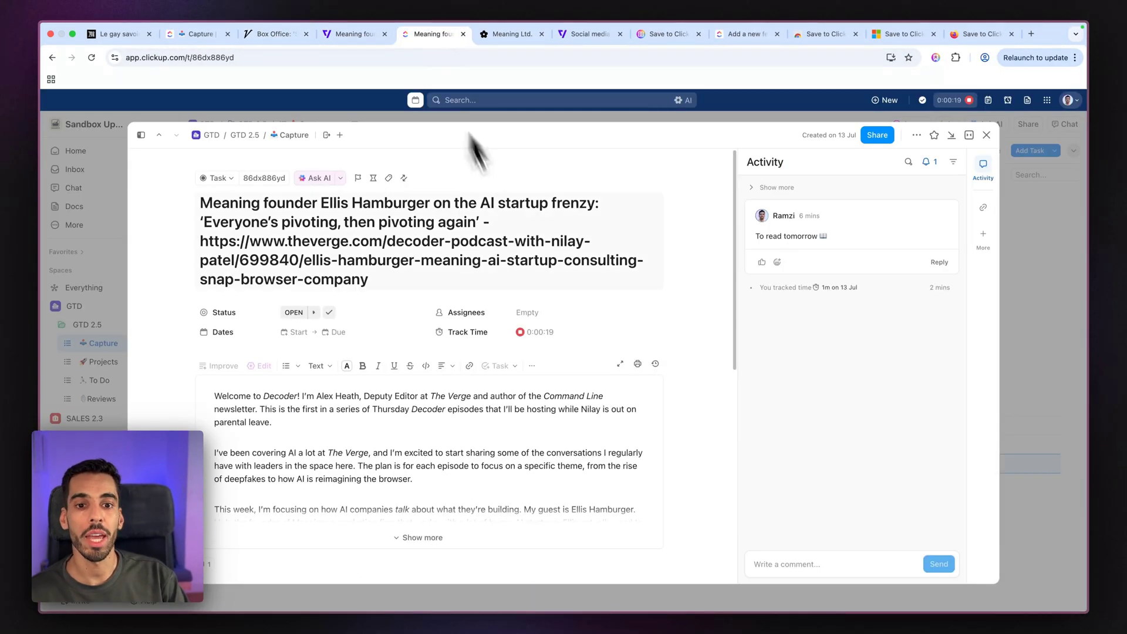
{"action": "left_click", "coordinate": [986, 135]}
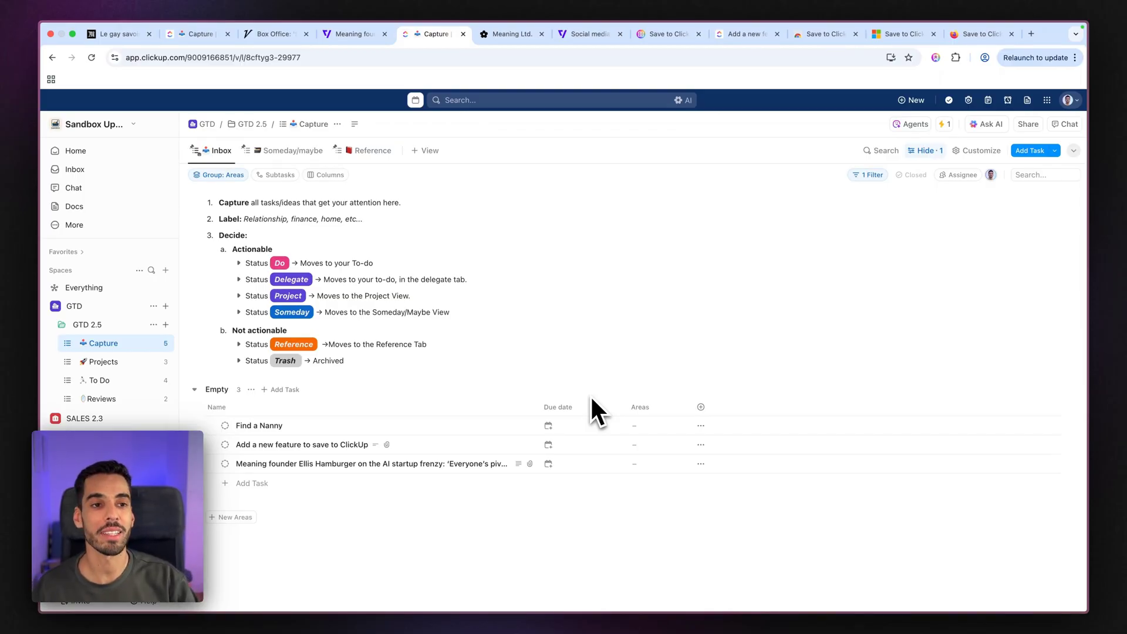
- Turn on 'Start timer on ClickUp inbox' in Save to ClickUp and save the settings
{"action": "left_click", "coordinate": [939, 61]}
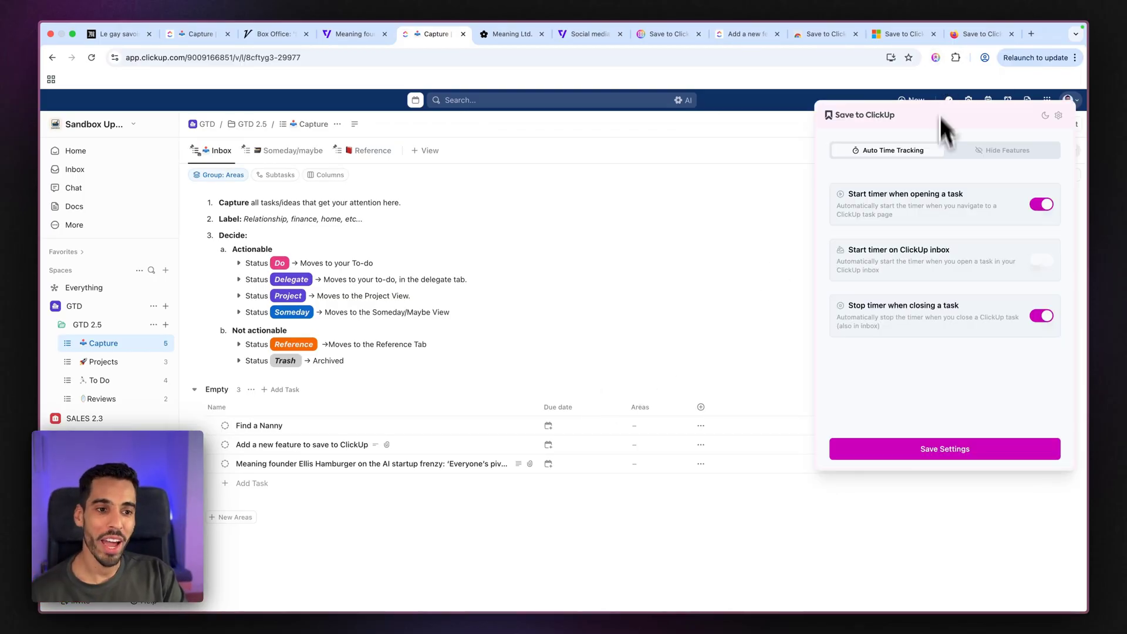
{"action": "left_click", "coordinate": [1039, 262]}
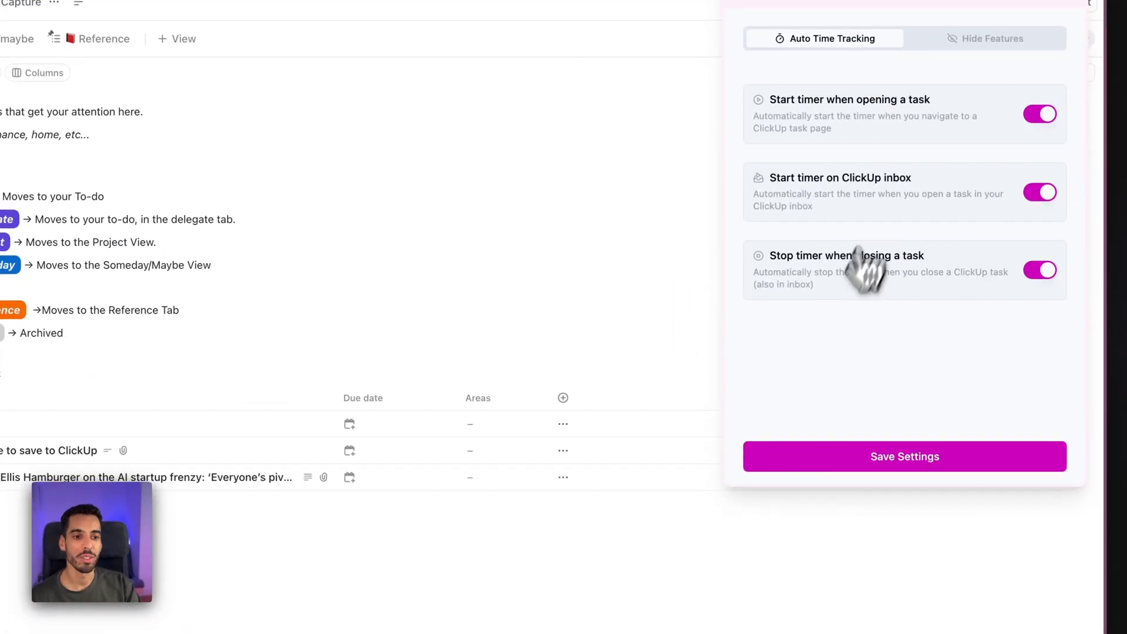
{"action": "left_click", "coordinate": [803, 474]}
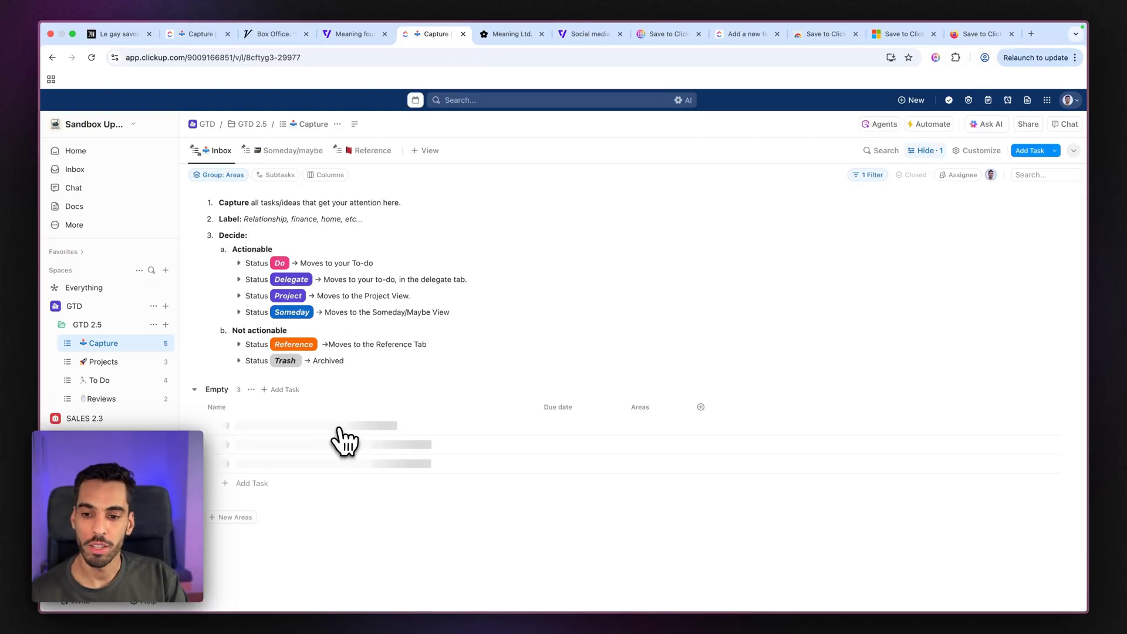
- In Inbox > Other, open the SCHEDULED TASK CHANGE notification, widen its details, clear it, and stop the timer
{"action": "left_click", "coordinate": [75, 170]}
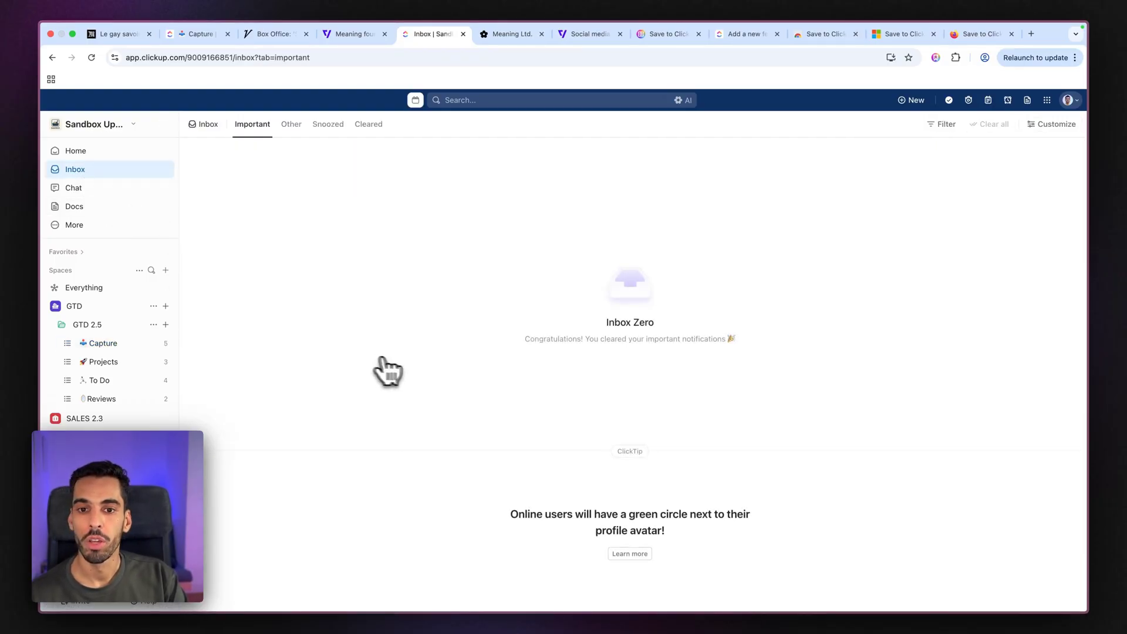
{"action": "left_click", "coordinate": [328, 124]}
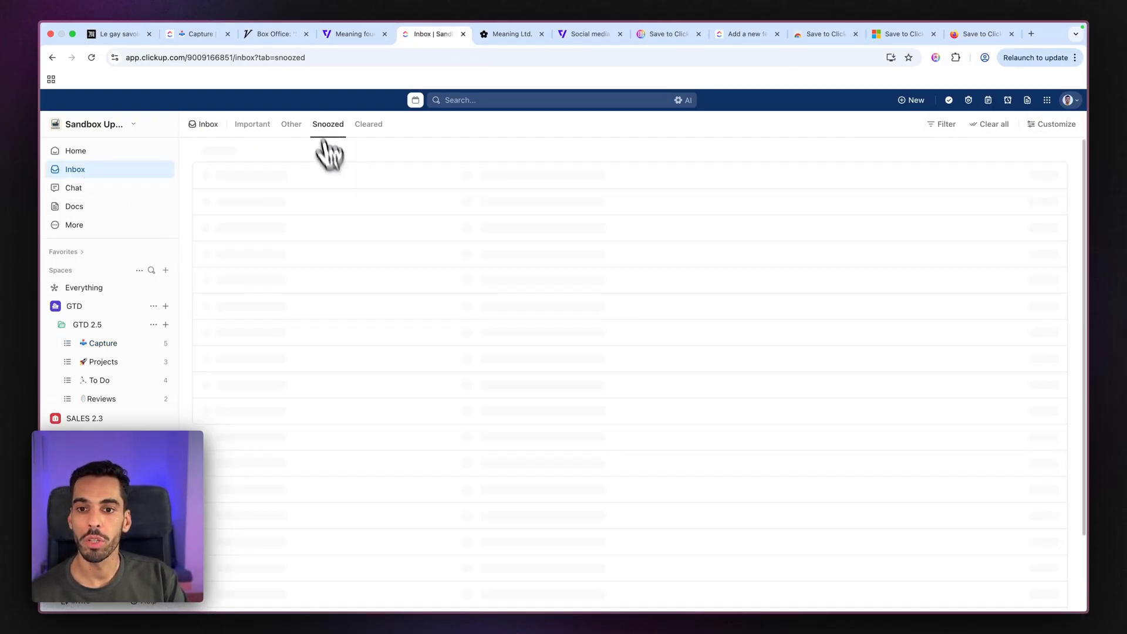
{"action": "left_click", "coordinate": [292, 125]}
{"action": "left_click", "coordinate": [411, 179]}
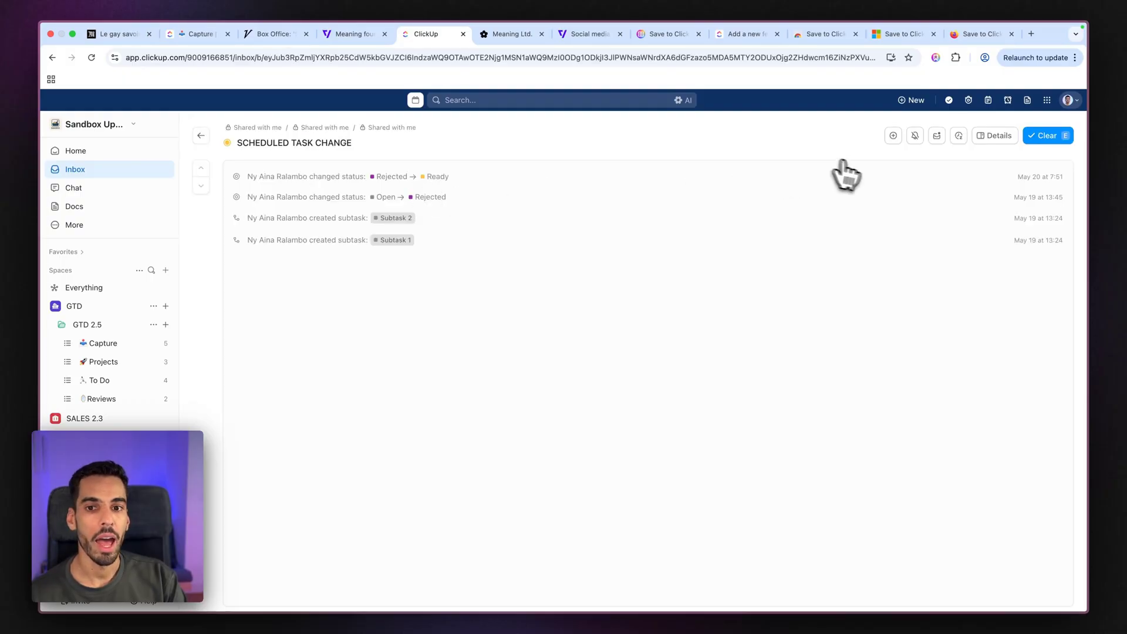
{"action": "left_click", "coordinate": [996, 136]}
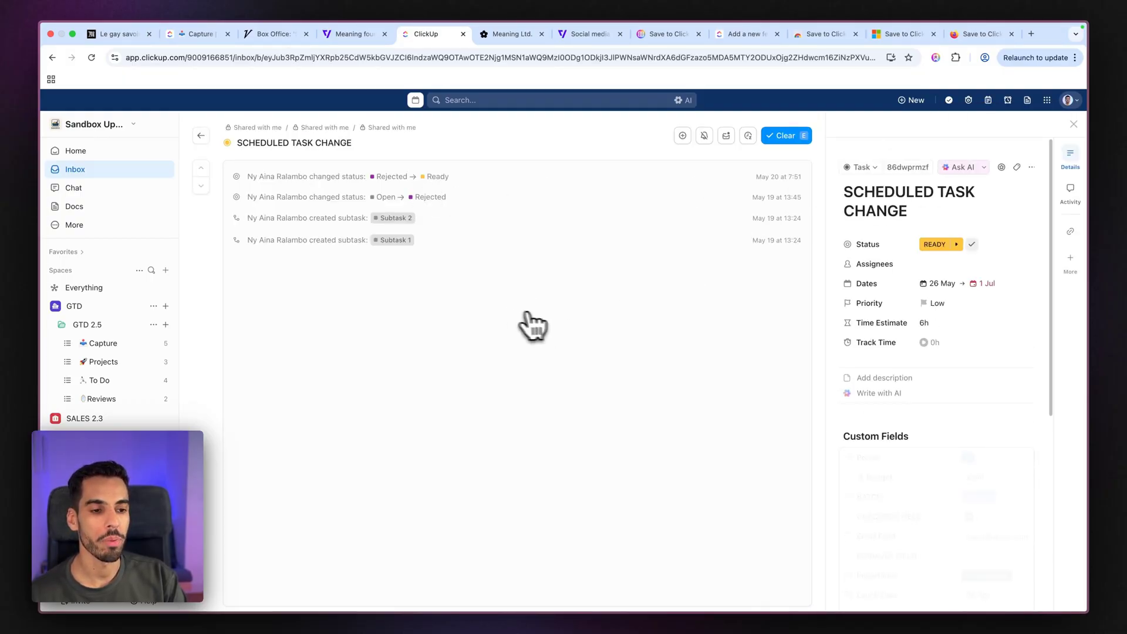
{"action": "left_click_drag", "start_coordinate": [823, 312], "coordinate": [713, 312]}
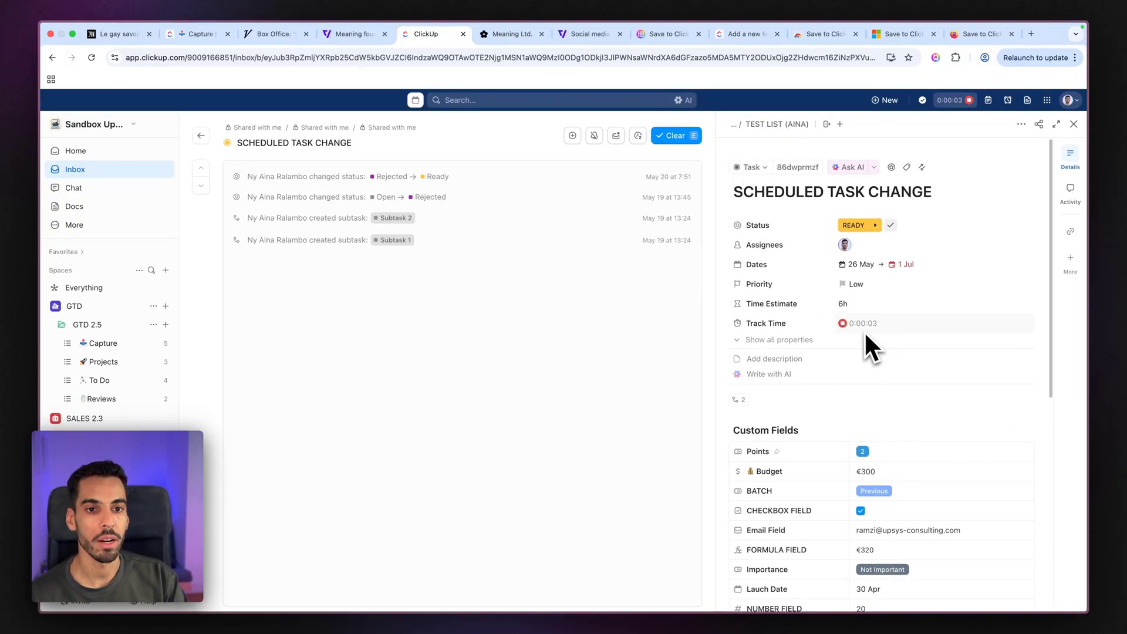
{"action": "left_click", "coordinate": [676, 139]}
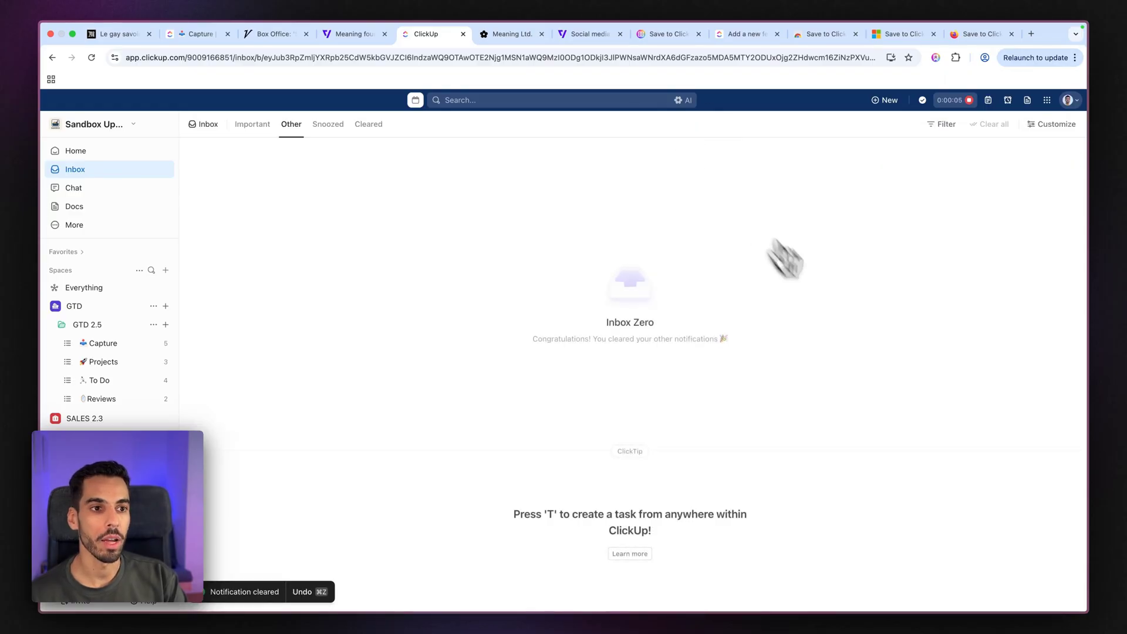
{"action": "left_click", "coordinate": [970, 100]}
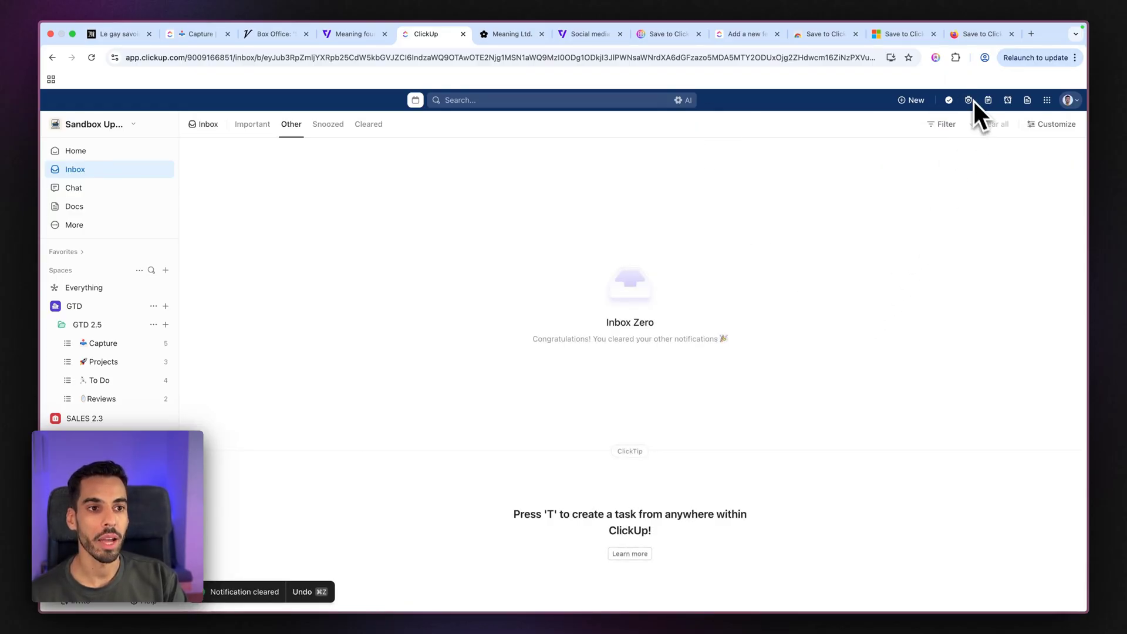
{"action": "left_click", "coordinate": [941, 62]}
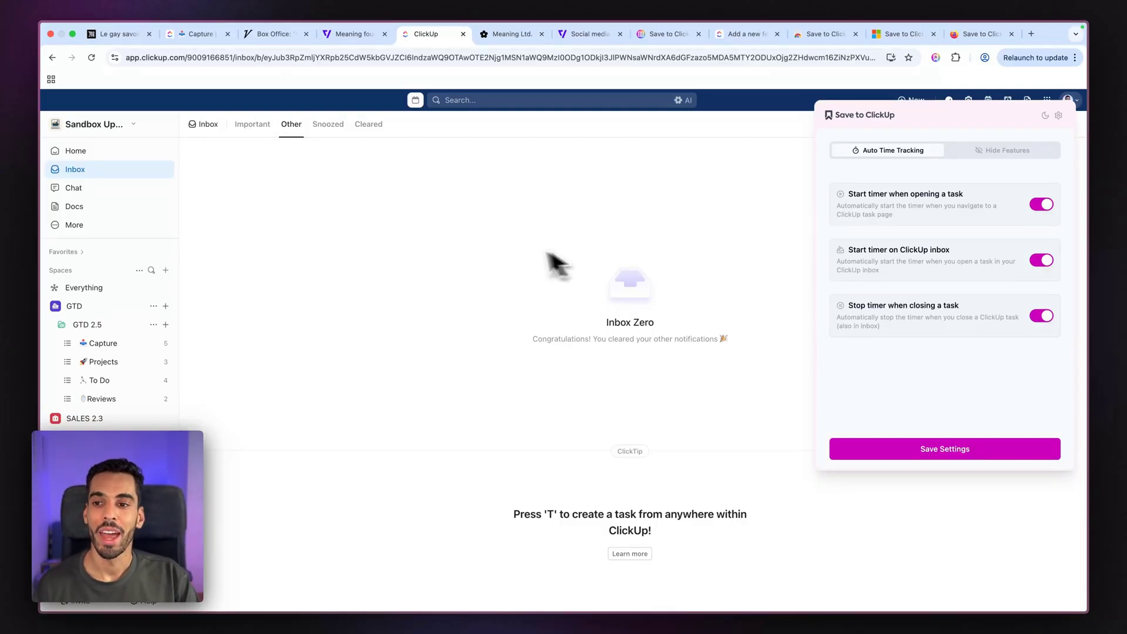
- Open Find a Nanny, visit the Verge and Variety tabs while its timer runs, then close it
{"action": "left_click", "coordinate": [126, 346]}
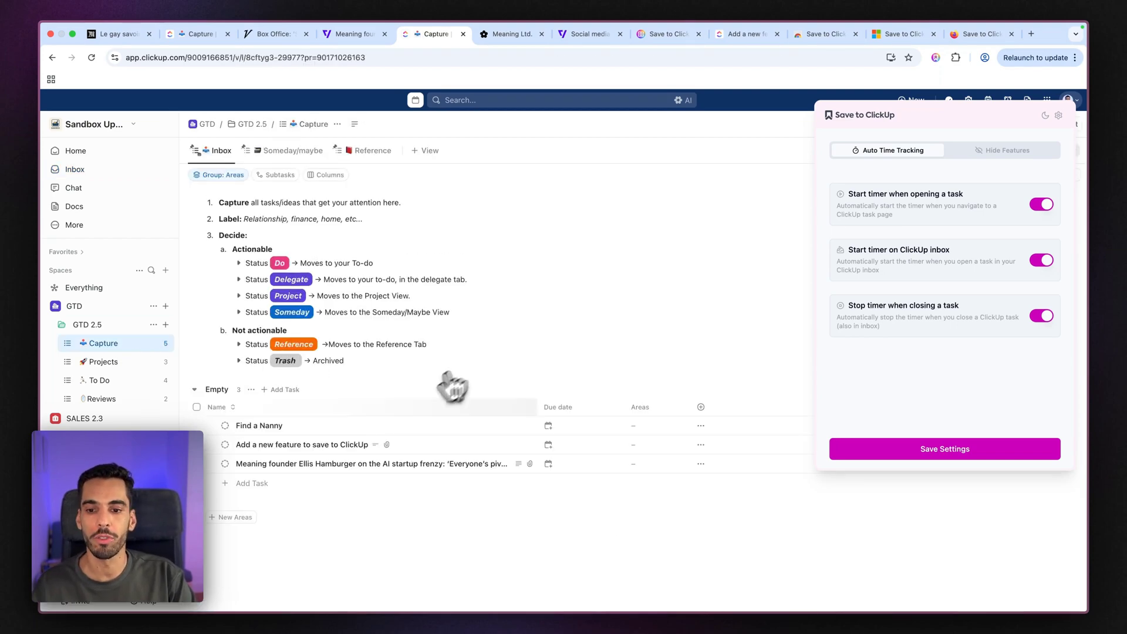
{"action": "left_click", "coordinate": [936, 58]}
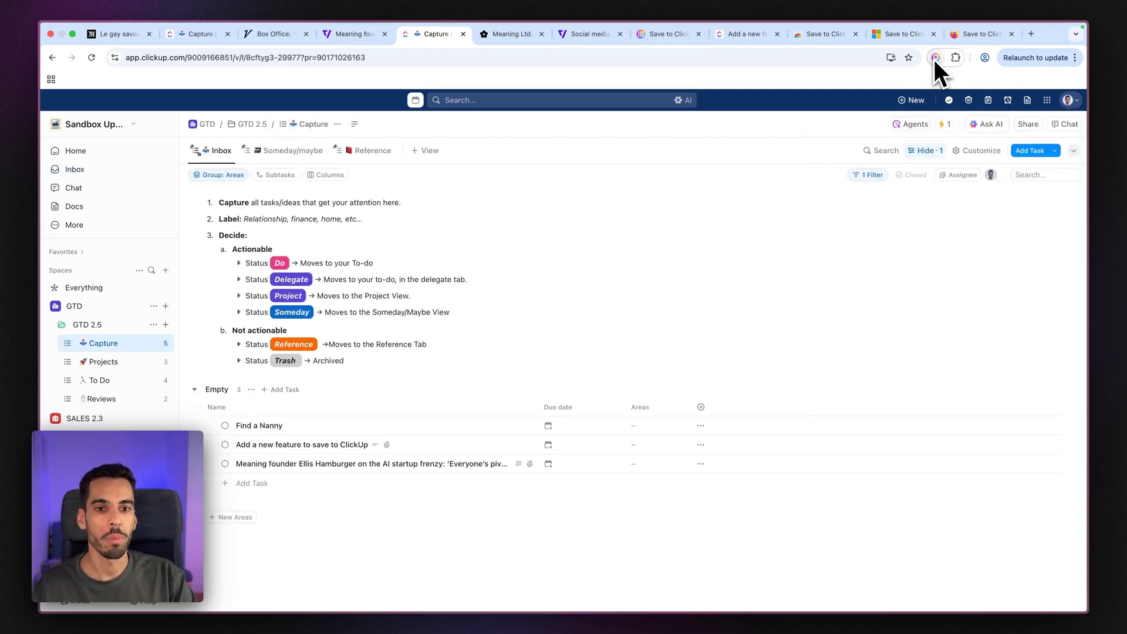
{"action": "left_click", "coordinate": [270, 426]}
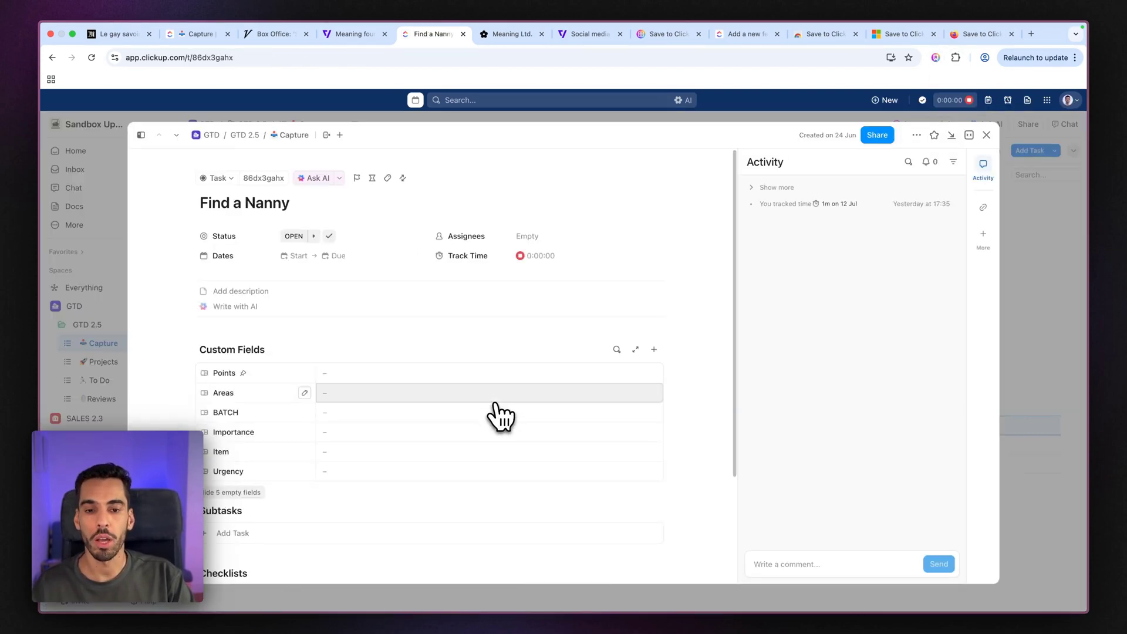
{"action": "left_click", "coordinate": [354, 35]}
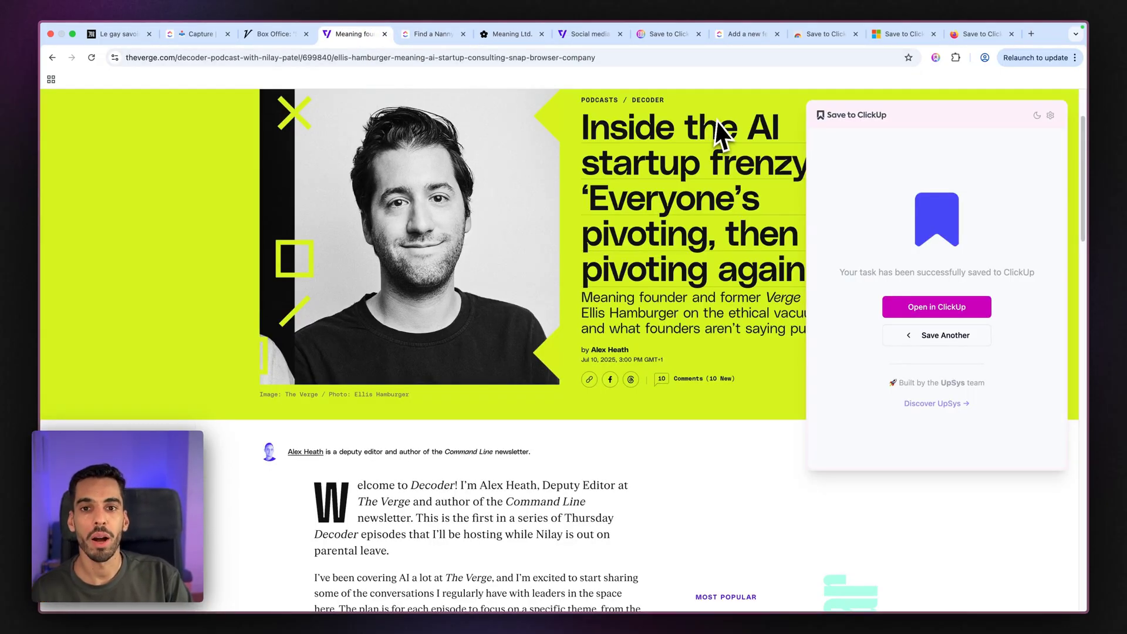
{"action": "left_click", "coordinate": [256, 39]}
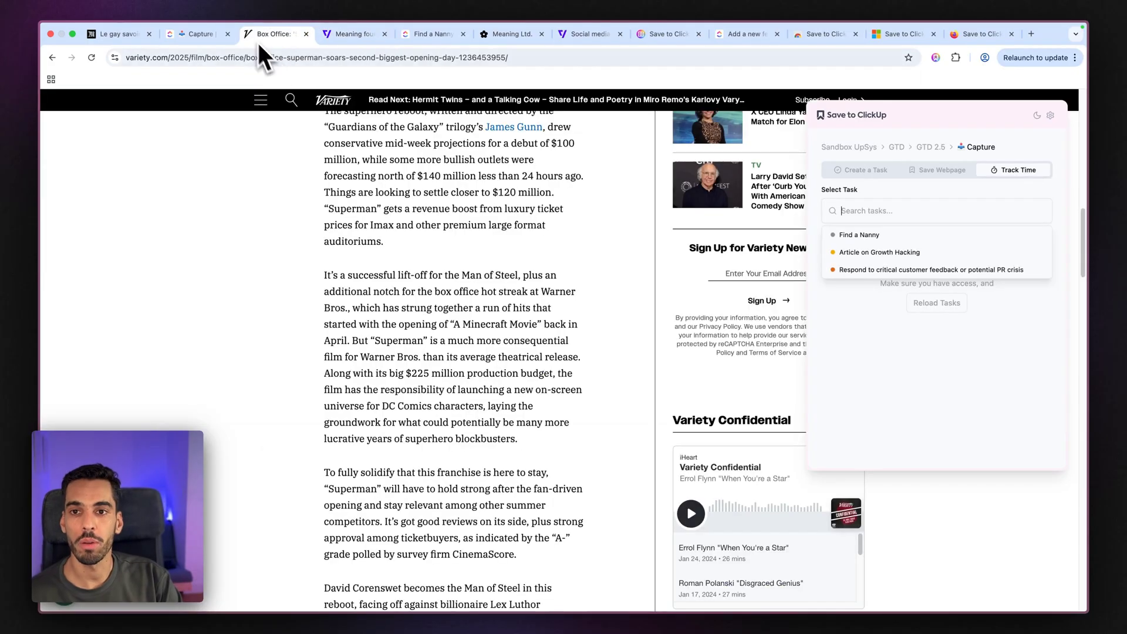
{"action": "left_click", "coordinate": [438, 37]}
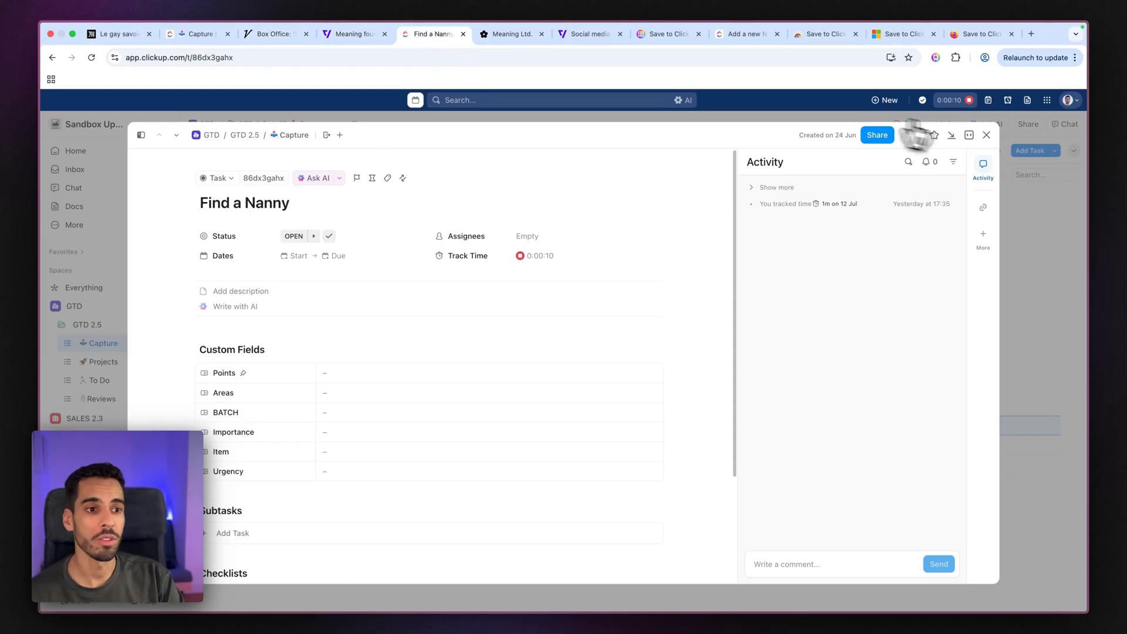
{"action": "left_click", "coordinate": [987, 135]}
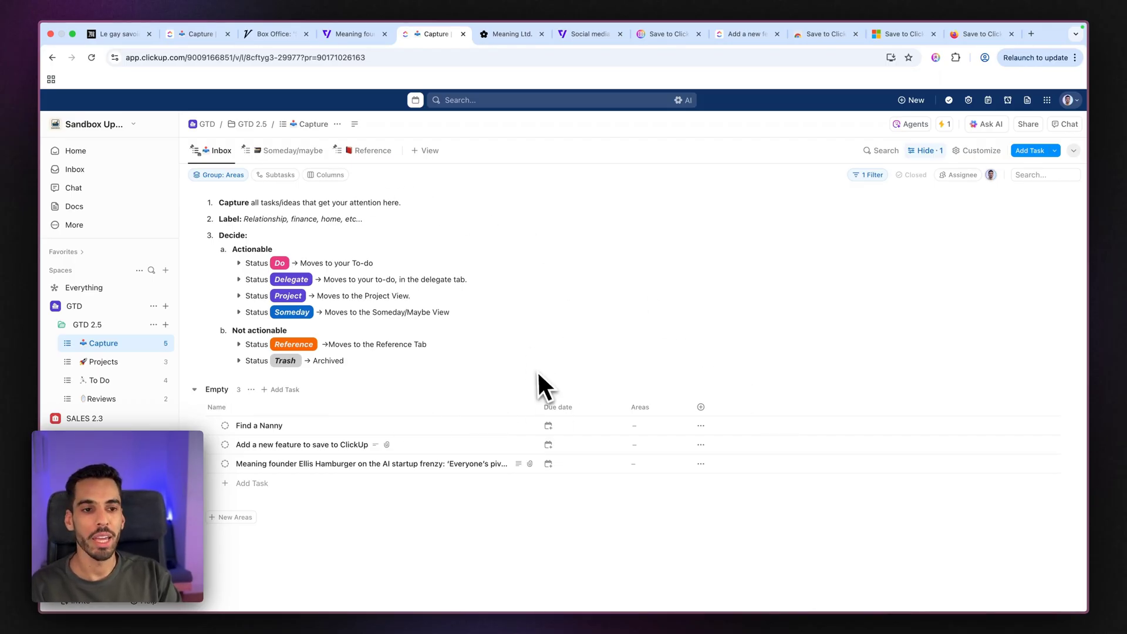
- Enable Task Focus Mode under Hide Features, then open Find a Nanny and stop its timer
{"action": "left_click", "coordinate": [936, 58]}
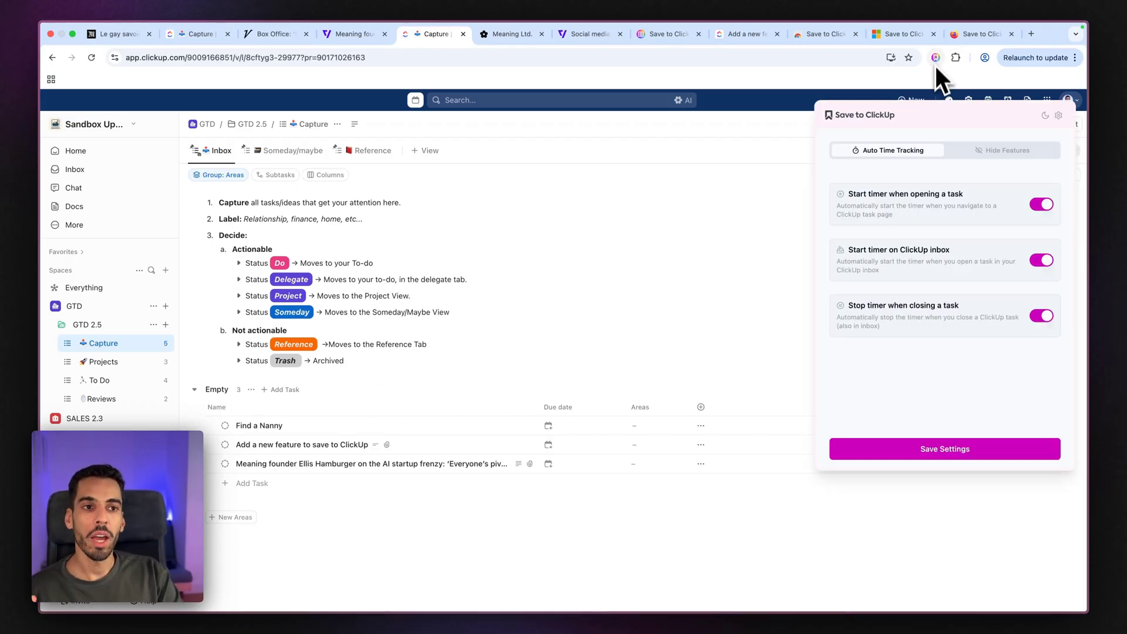
{"action": "left_click", "coordinate": [992, 152]}
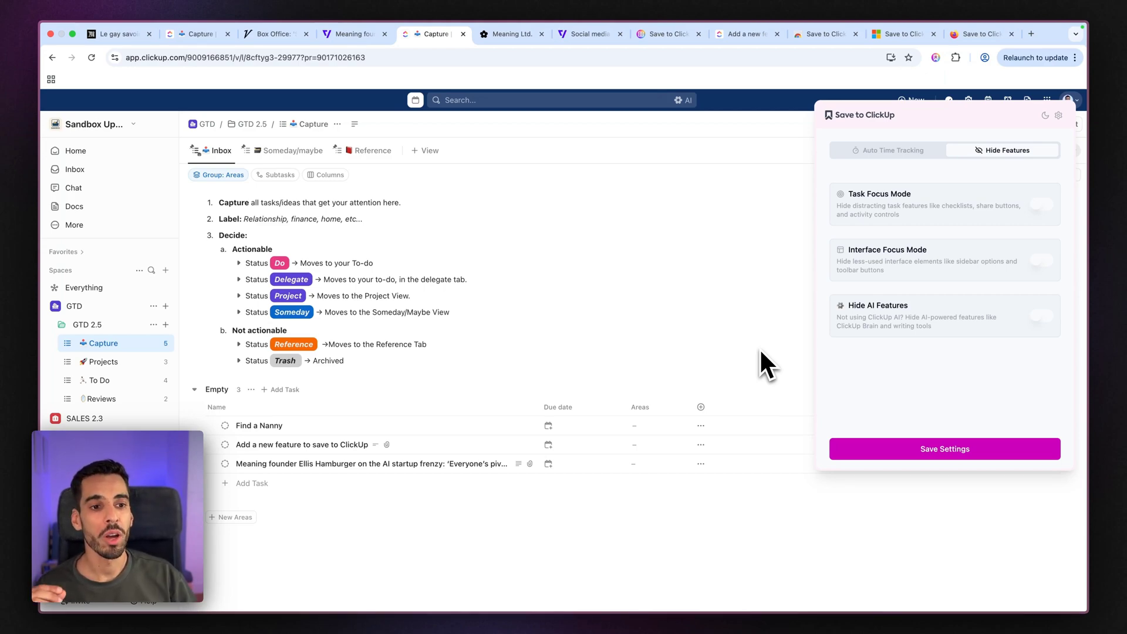
{"action": "left_click", "coordinate": [1042, 205]}
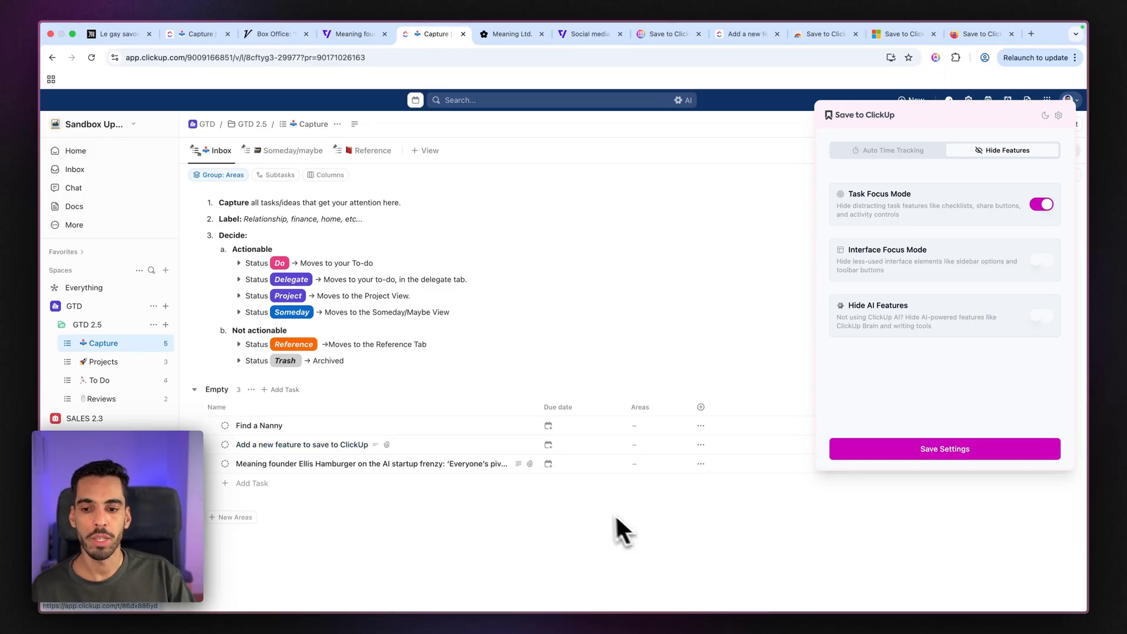
{"action": "left_click", "coordinate": [242, 427]}
{"action": "left_click", "coordinate": [528, 267]}
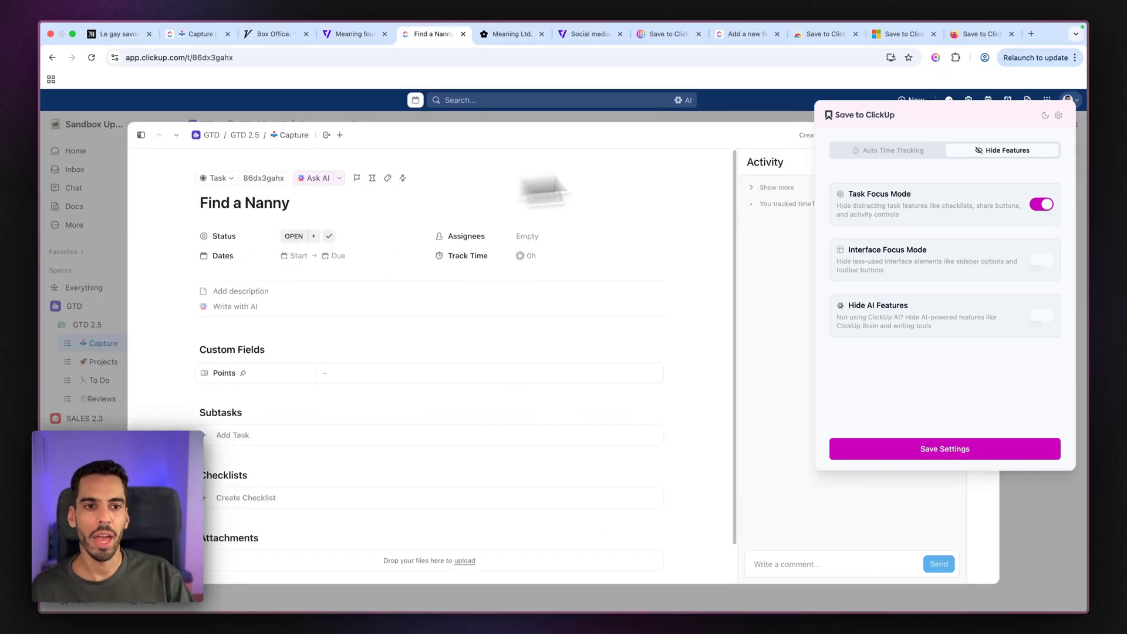
{"action": "left_click", "coordinate": [937, 58]}
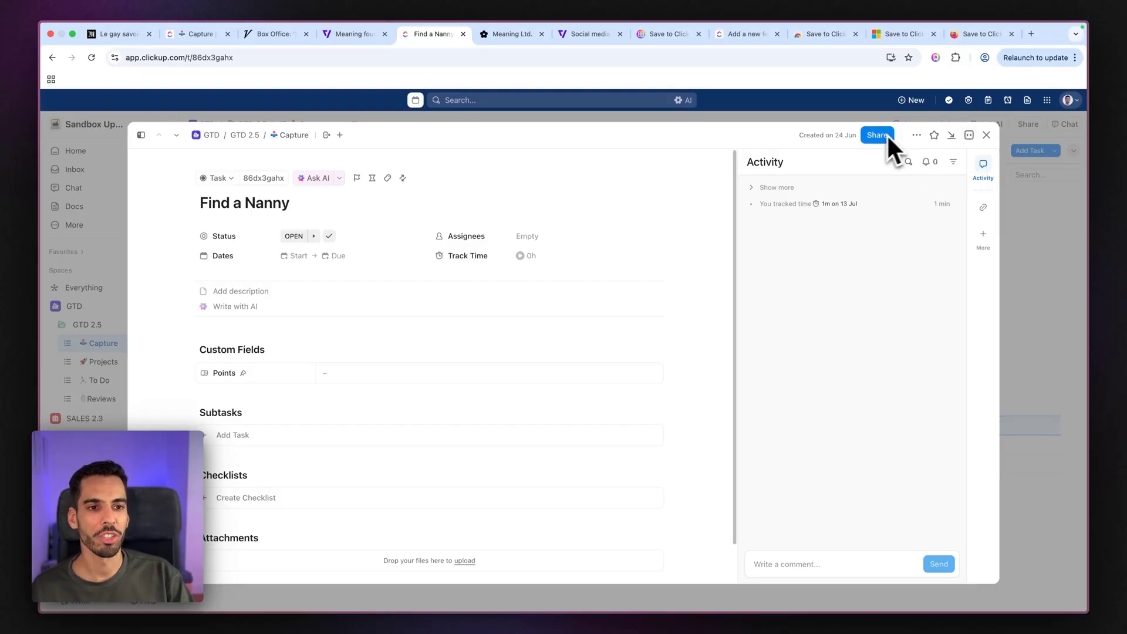
{"action": "scroll", "coordinate": [667, 294], "scroll_direction": "down", "scroll_amount": 2}
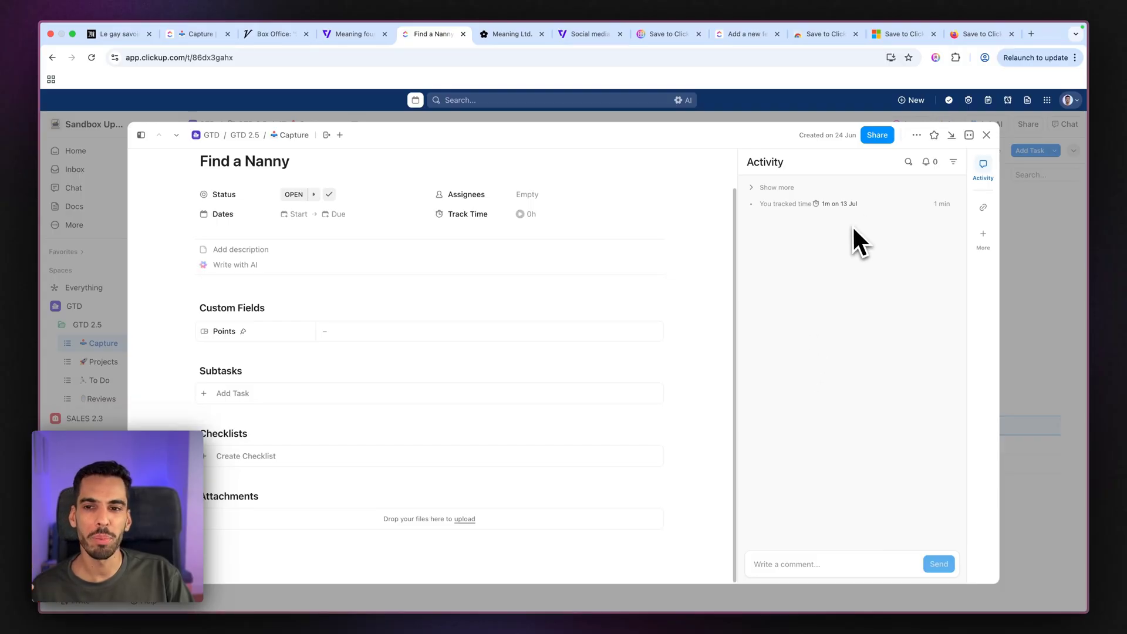
- Turn Task Focus Mode back on, disable all three auto timer options, save, and close the task
{"action": "left_click", "coordinate": [936, 58]}
{"action": "left_click", "coordinate": [1043, 204]}
{"action": "left_click", "coordinate": [898, 152]}
{"action": "left_click", "coordinate": [1043, 204]}
{"action": "left_click", "coordinate": [1043, 260]}
{"action": "left_click", "coordinate": [1043, 315]}
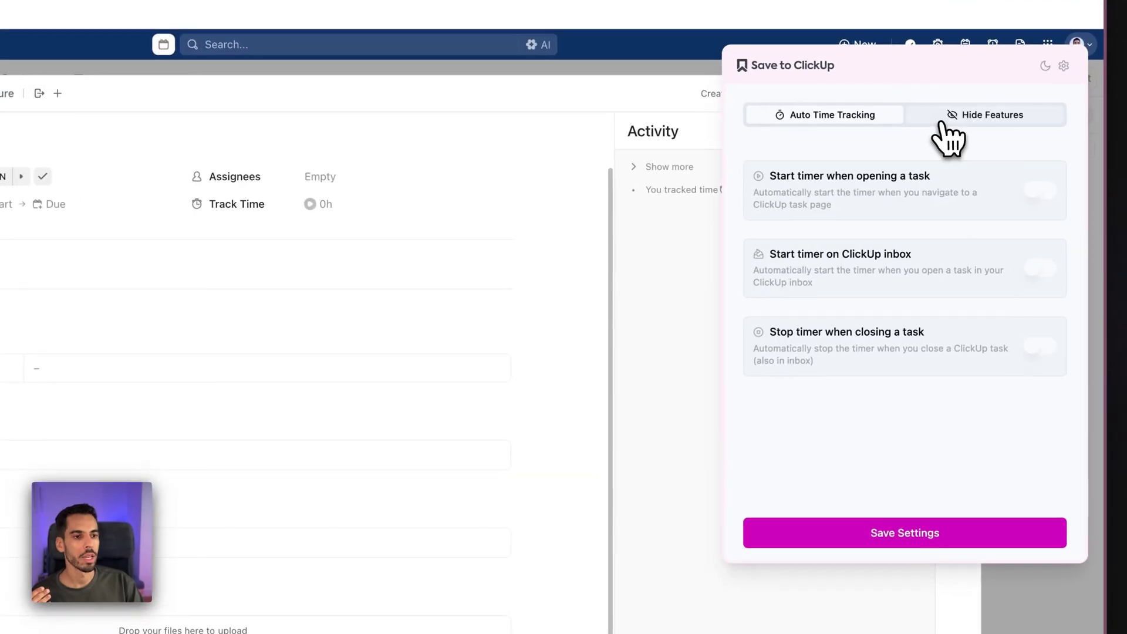
{"action": "left_click", "coordinate": [948, 116]}
{"action": "left_click", "coordinate": [822, 533]}
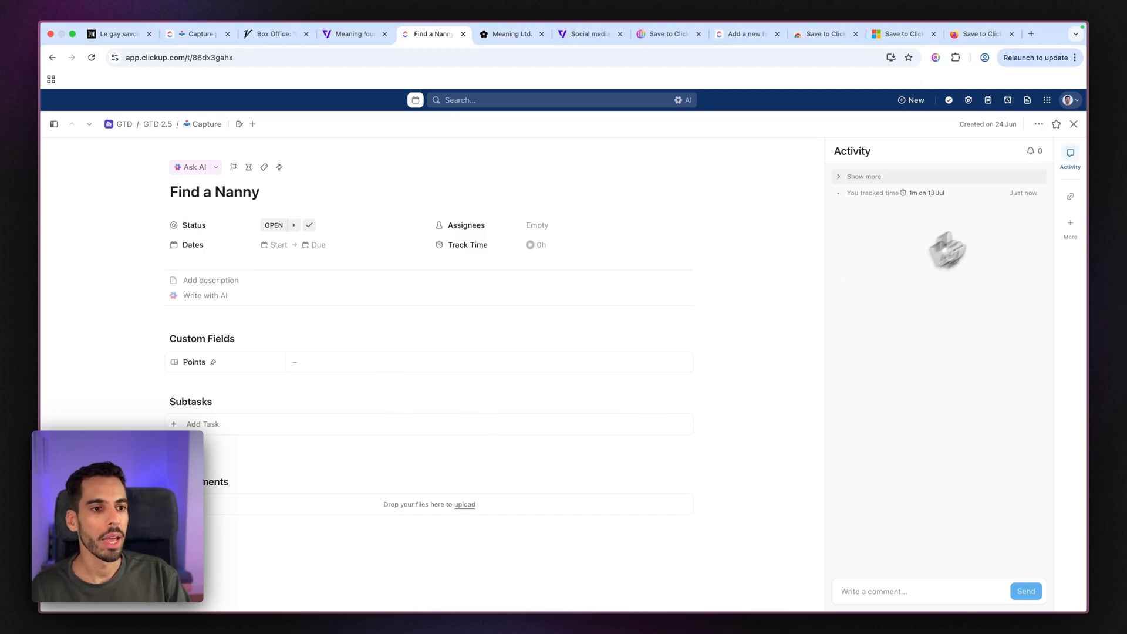
{"action": "left_click", "coordinate": [1074, 124]}
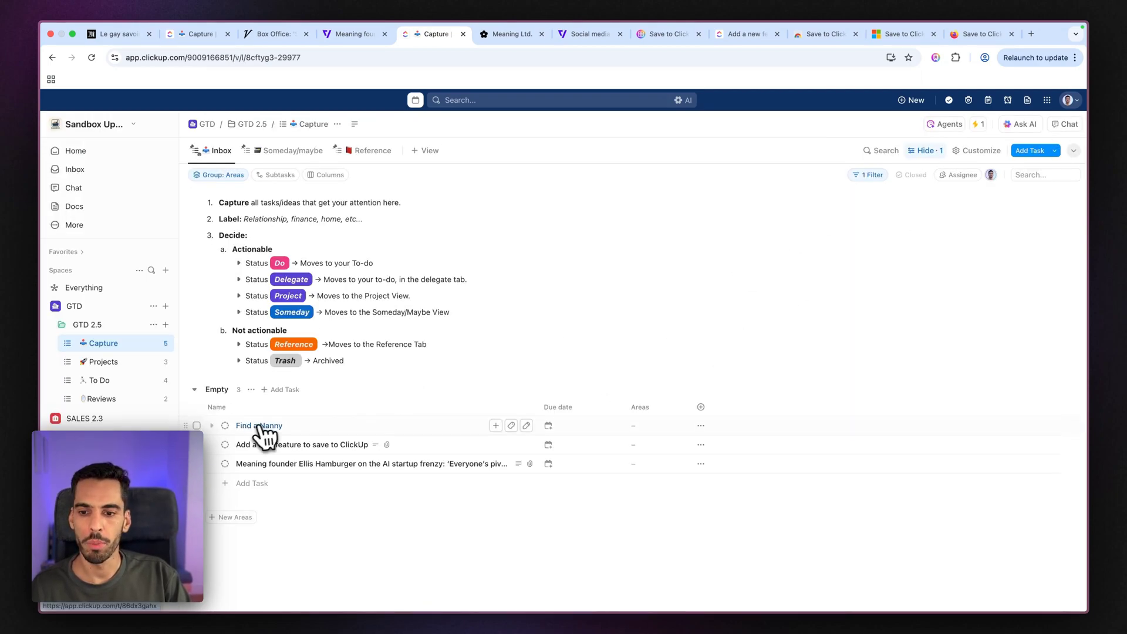
- With Find a Nanny open, enable Interface Focus Mode, save the settings, and close the task
{"action": "left_click", "coordinate": [262, 426]}
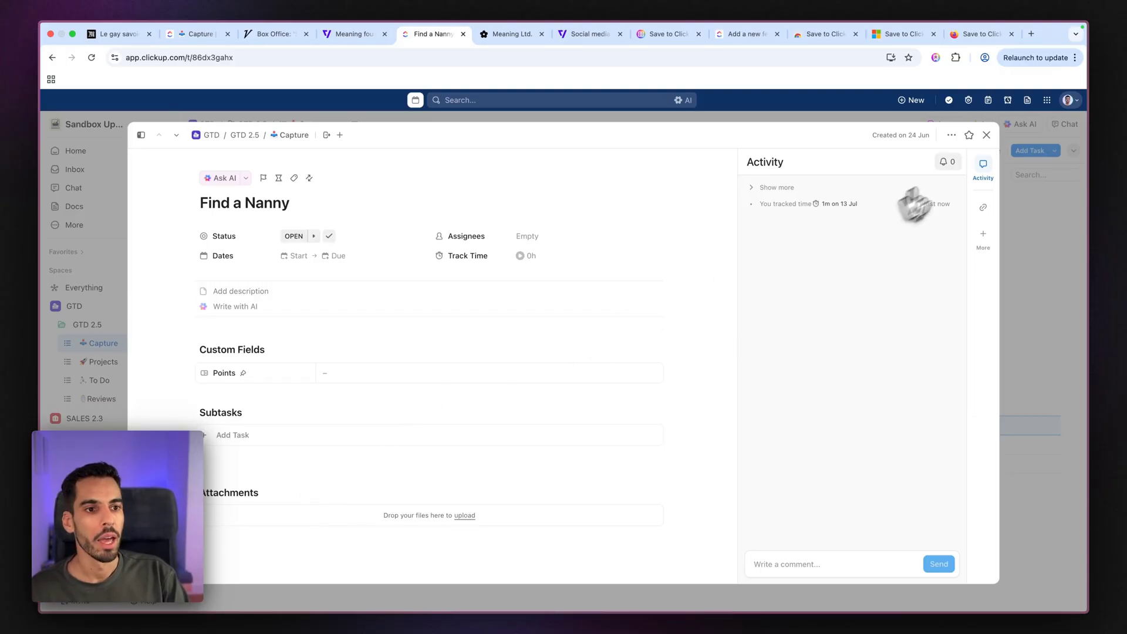
{"action": "left_click", "coordinate": [952, 136]}
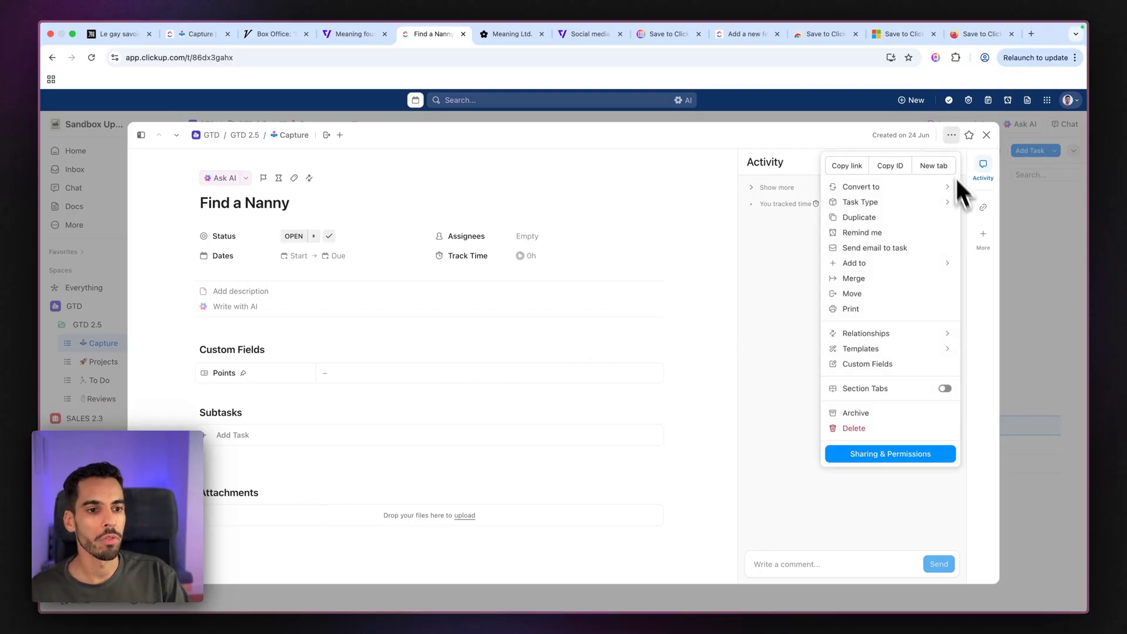
{"action": "left_click", "coordinate": [952, 138]}
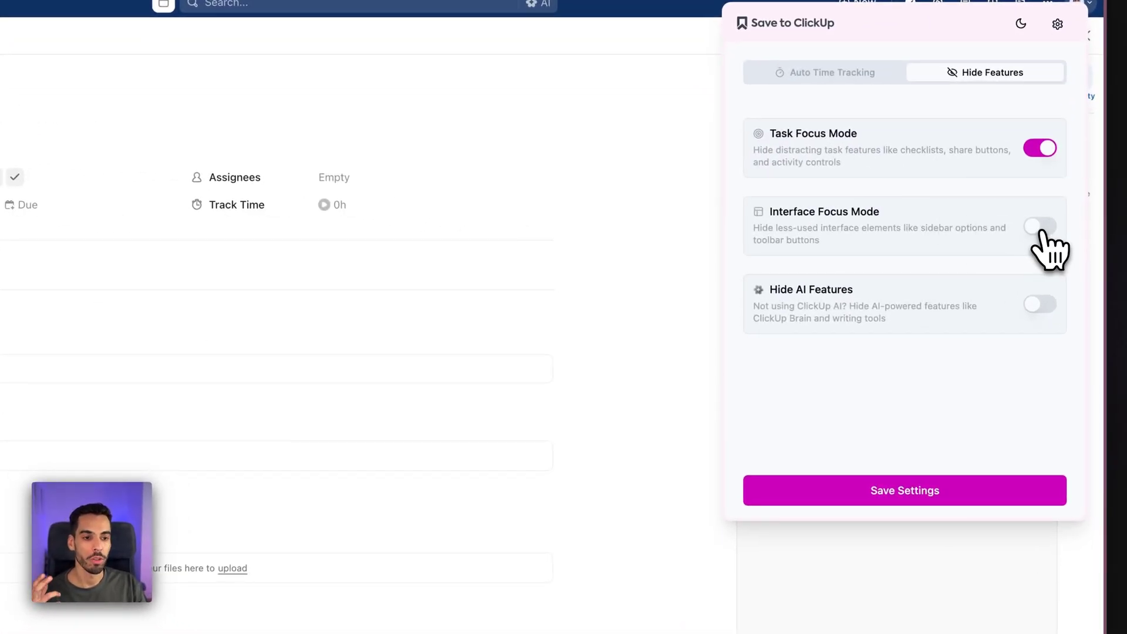
{"action": "left_click", "coordinate": [1043, 228]}
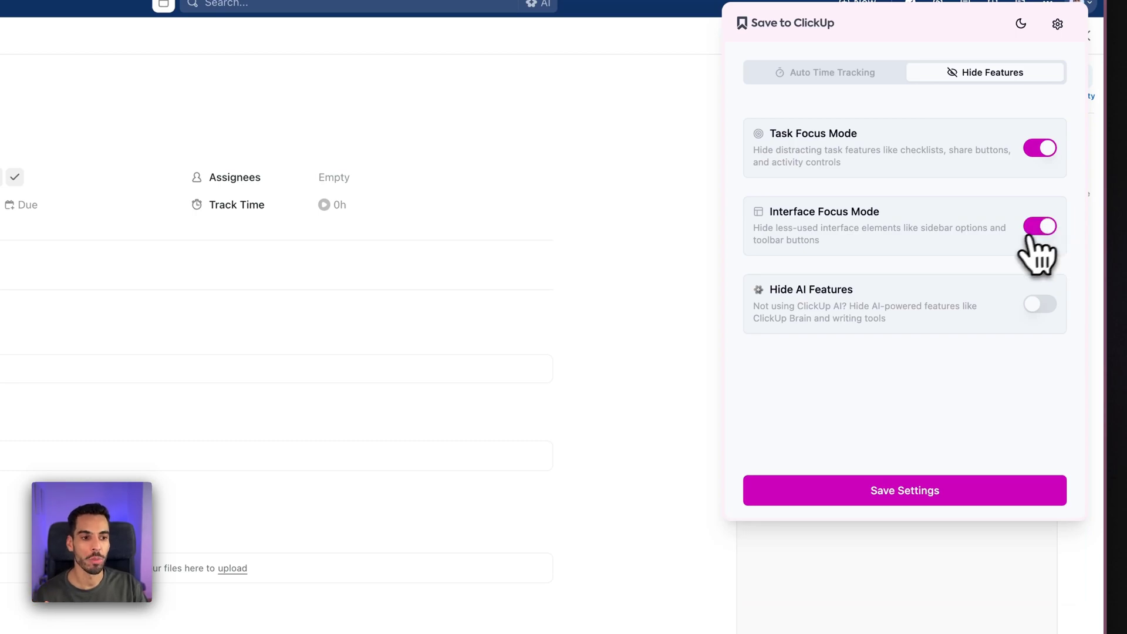
{"action": "left_click", "coordinate": [817, 496]}
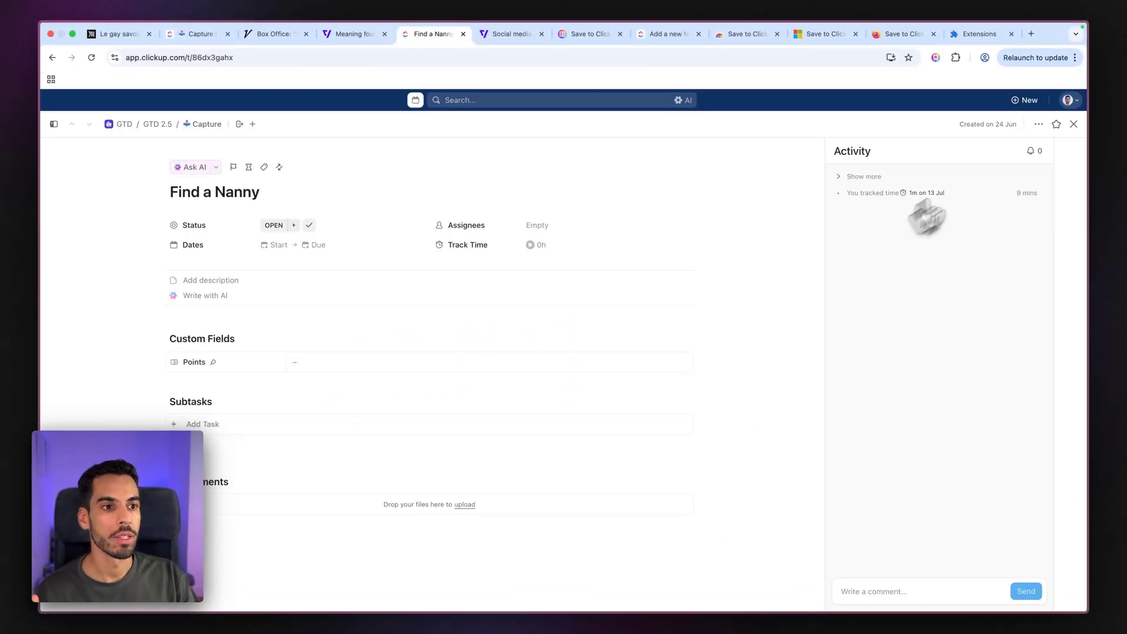
{"action": "left_click", "coordinate": [1070, 129]}
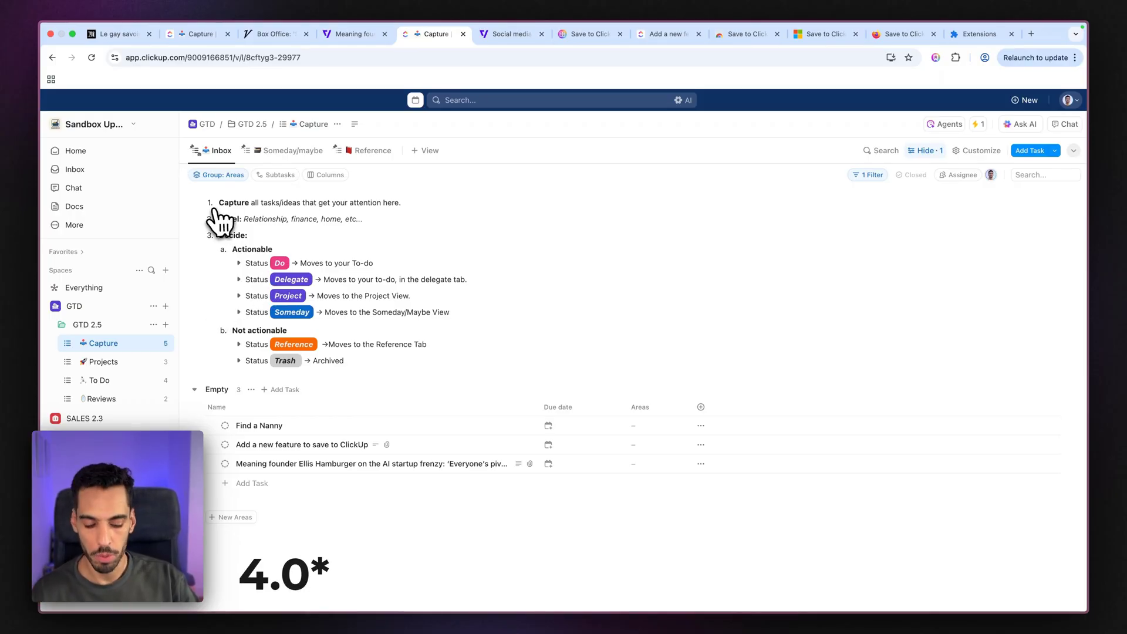
- Switch to the AGENSYS workspace by searching 'age' in the Cmd+K palette
{"action": "key", "text": "super+k"}
{"action": "type", "text": "a"}
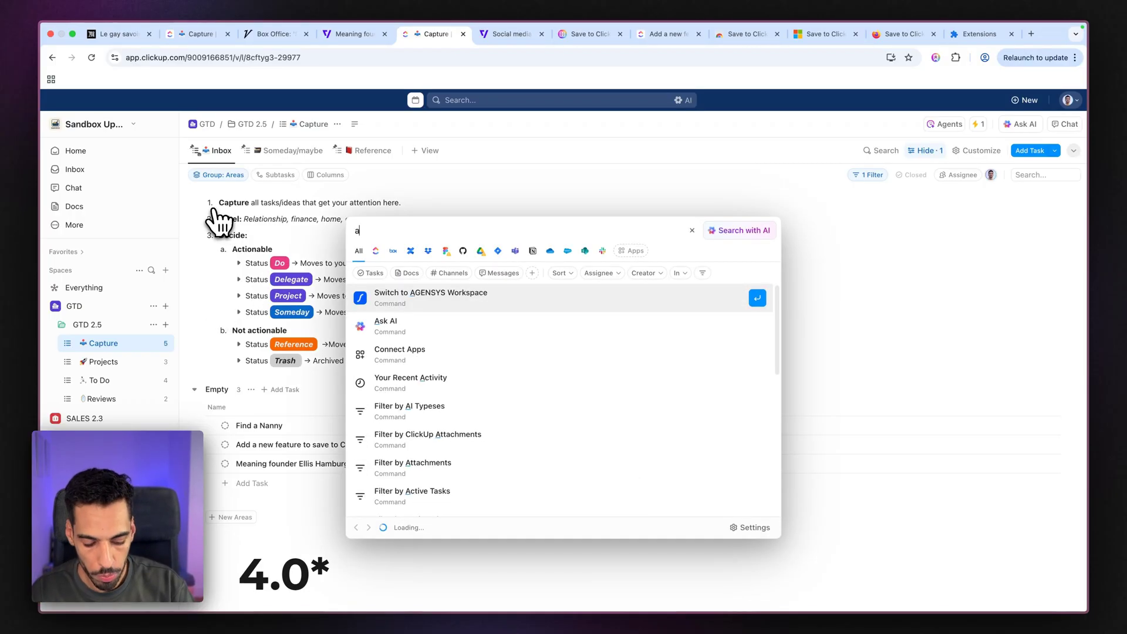
{"action": "type", "text": "ge"}
{"action": "key", "text": "Return"}
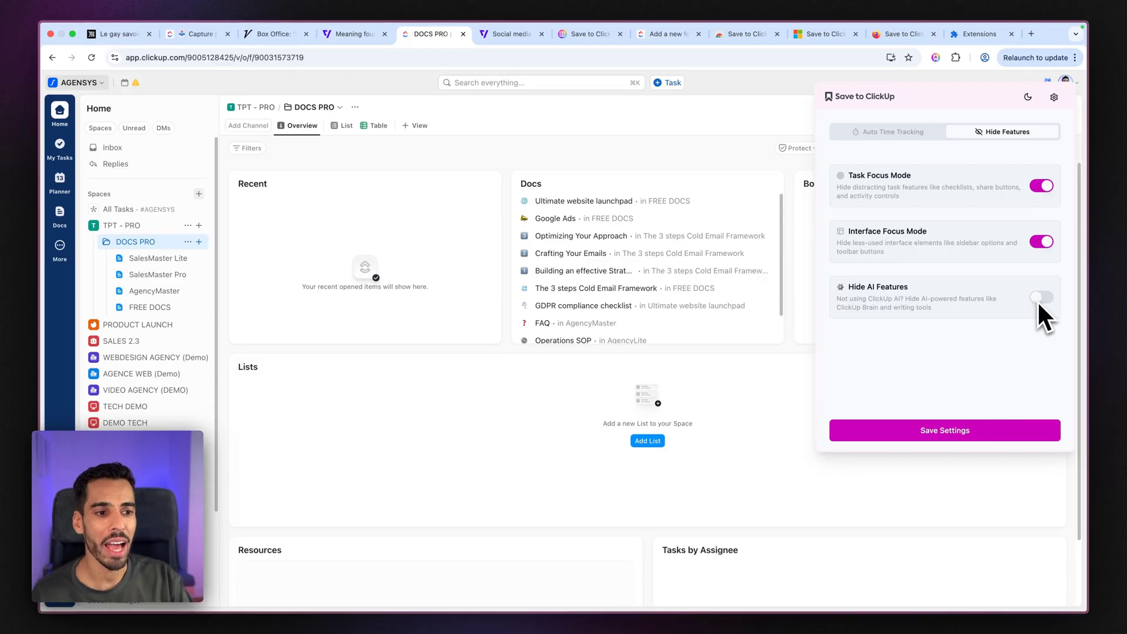
- Open the Project Kickoff task from the Ongoing folder's WebDesign Agency Template list
{"action": "left_click", "coordinate": [936, 57]}
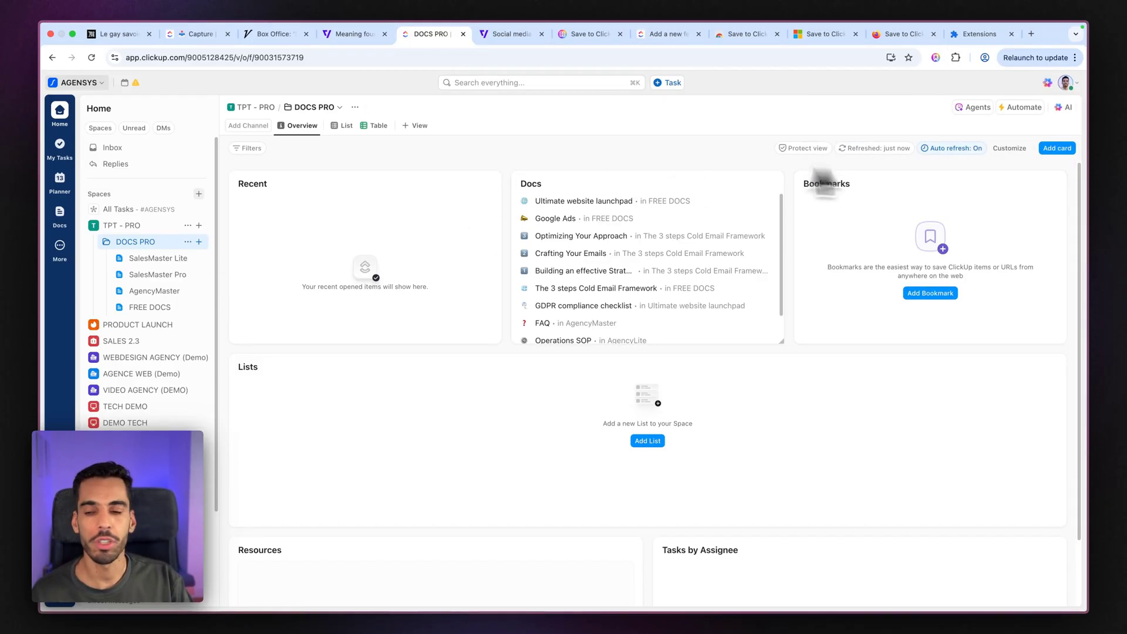
{"action": "left_click", "coordinate": [141, 373]}
{"action": "left_click", "coordinate": [104, 276]}
{"action": "left_click", "coordinate": [139, 292]}
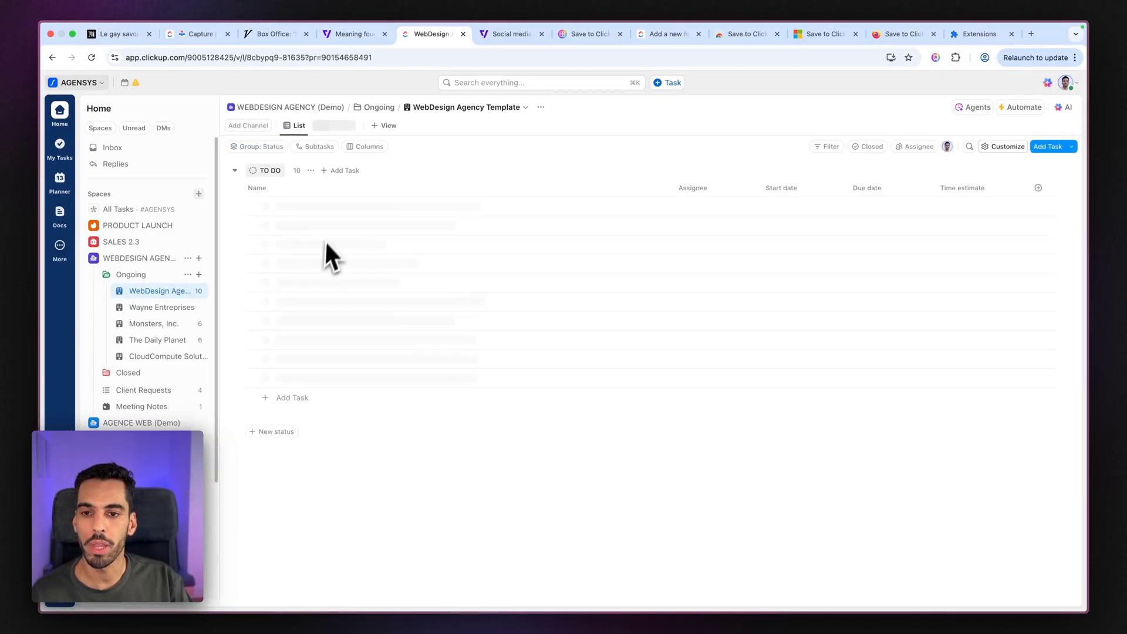
{"action": "left_click", "coordinate": [311, 205]}
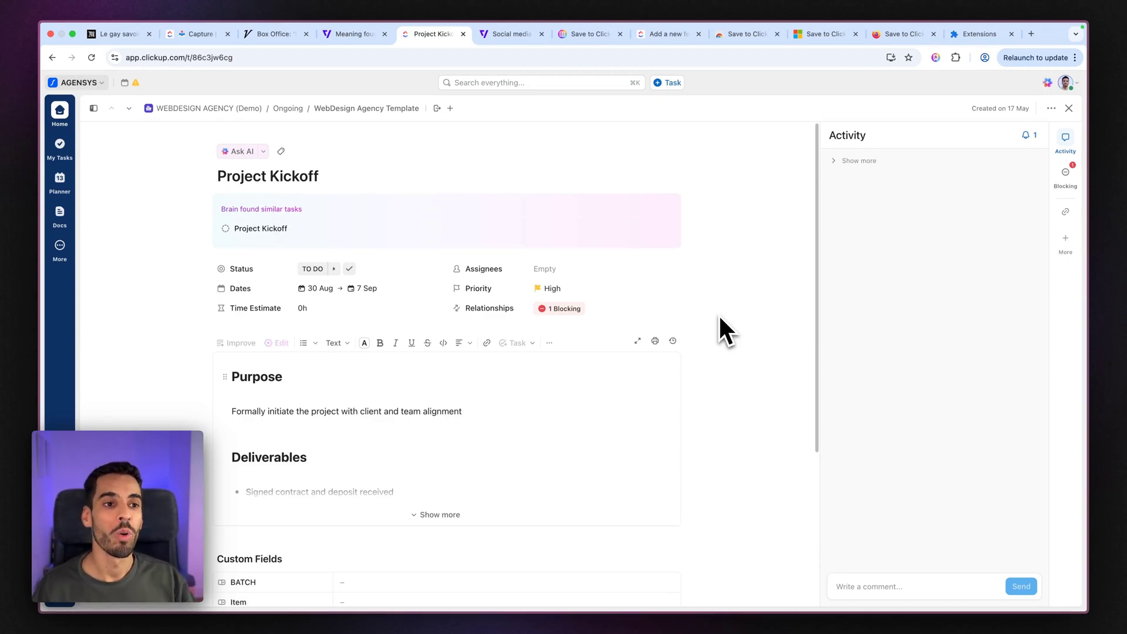
- Turn on Hide AI Features in Save to ClickUp and save the settings
{"action": "left_click", "coordinate": [935, 57]}
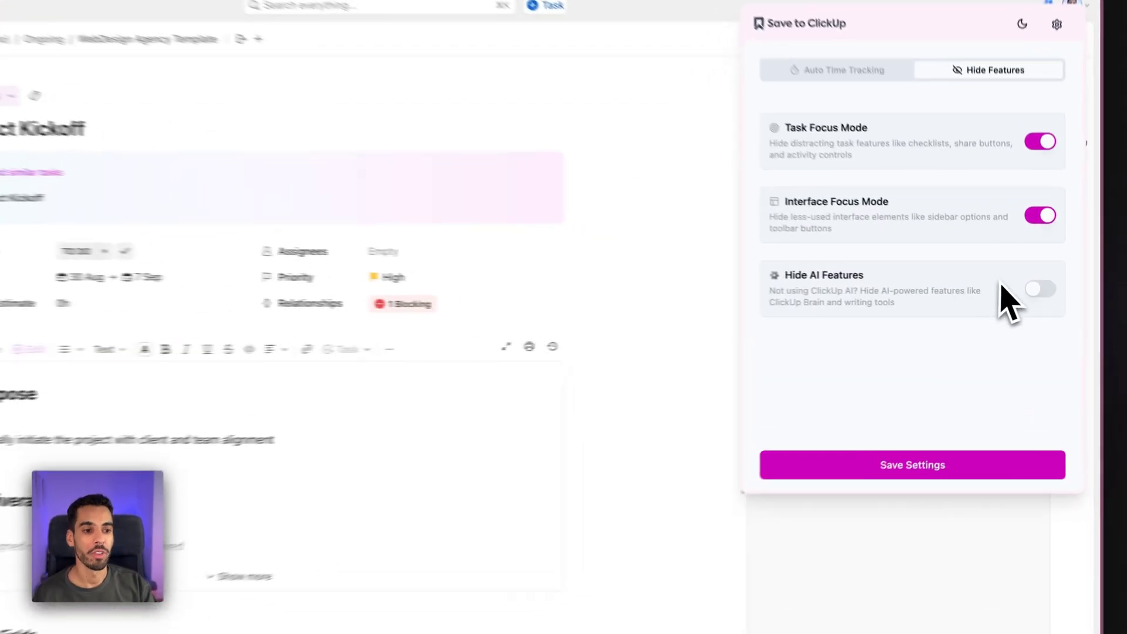
{"action": "left_click", "coordinate": [1040, 288]}
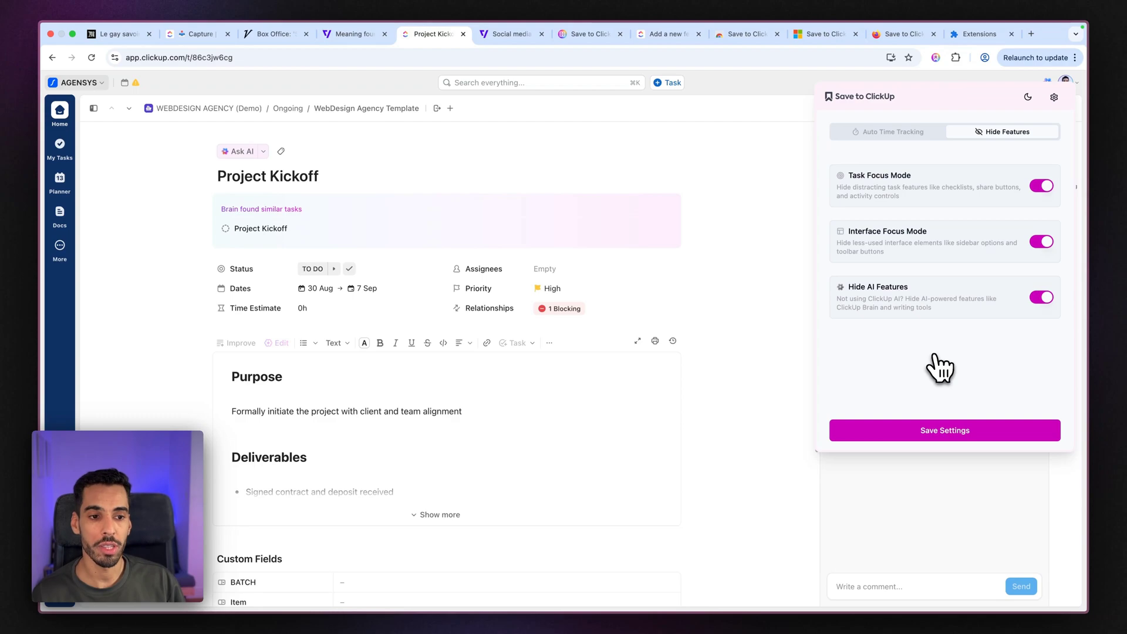
{"action": "left_click", "coordinate": [885, 433]}
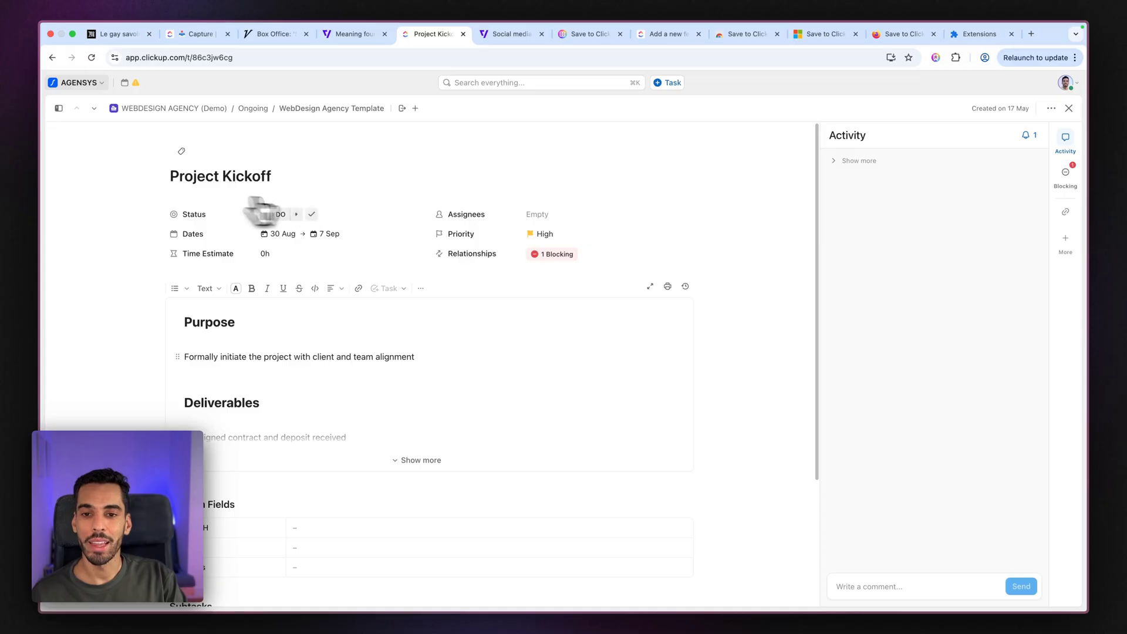
- Expand the Project Kickoff description, click into the Deliverables section, and close the task
{"action": "left_click", "coordinate": [446, 359]}
{"action": "left_click", "coordinate": [501, 420]}
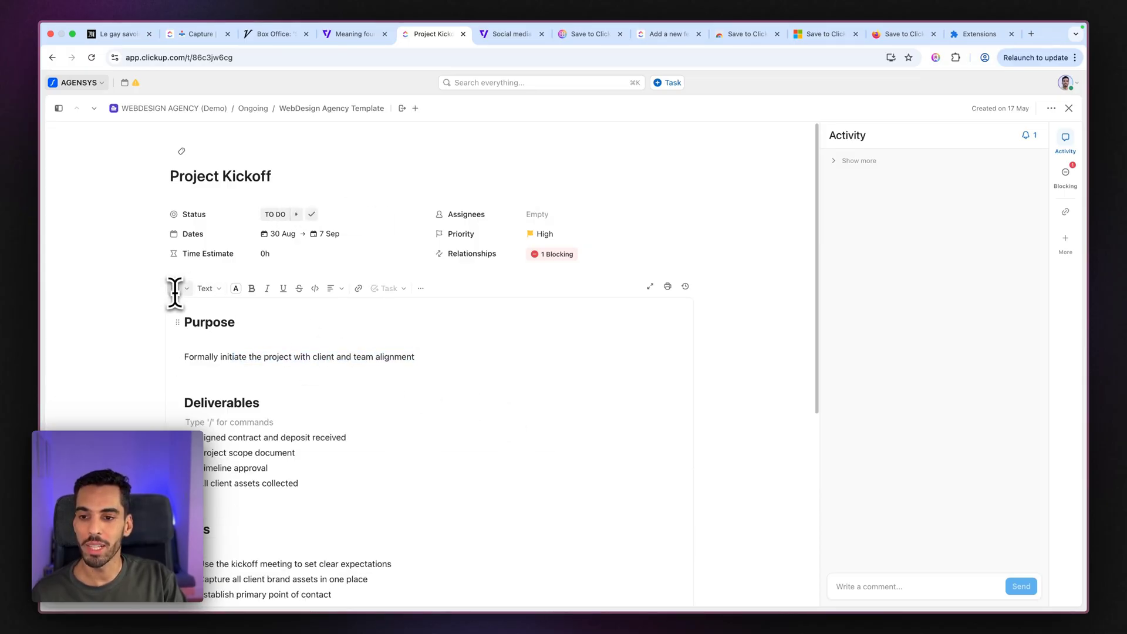
{"action": "left_click", "coordinate": [1069, 110]}
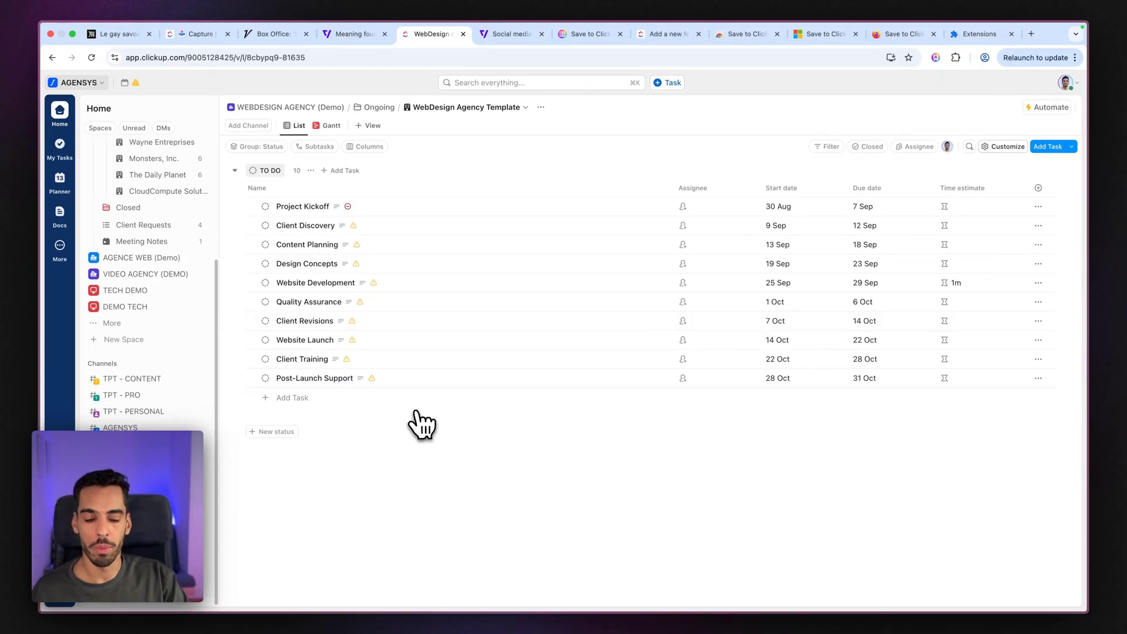
- Switch to the Sandbox UpSys workspace by searching 'up' in the Cmd+K palette
{"action": "key", "text": "super+k"}
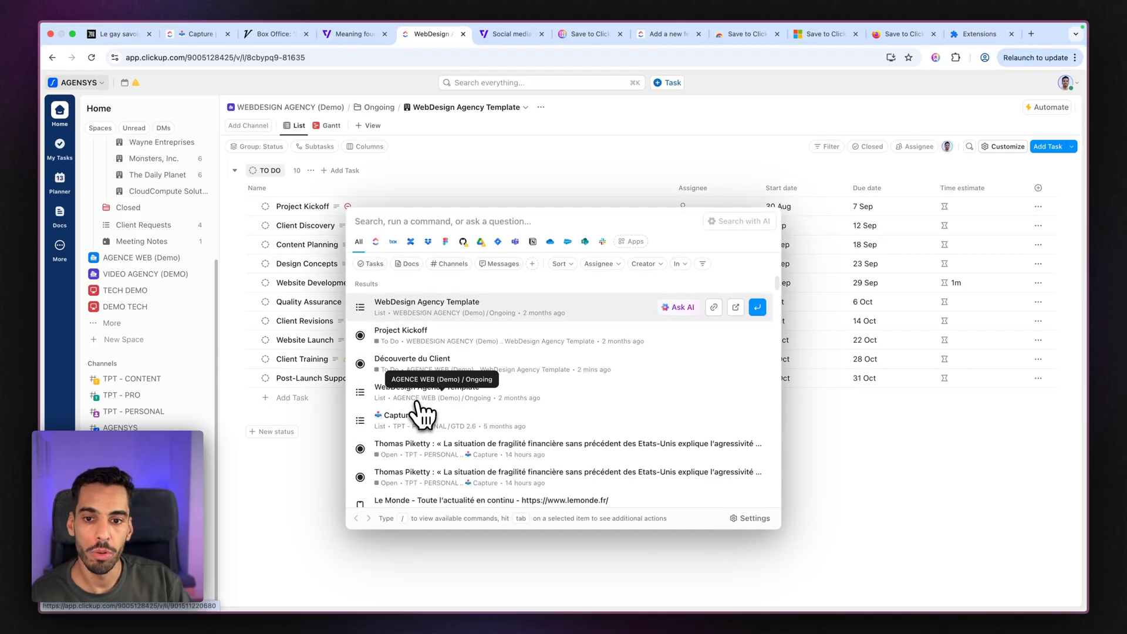
{"action": "type", "text": "up"}
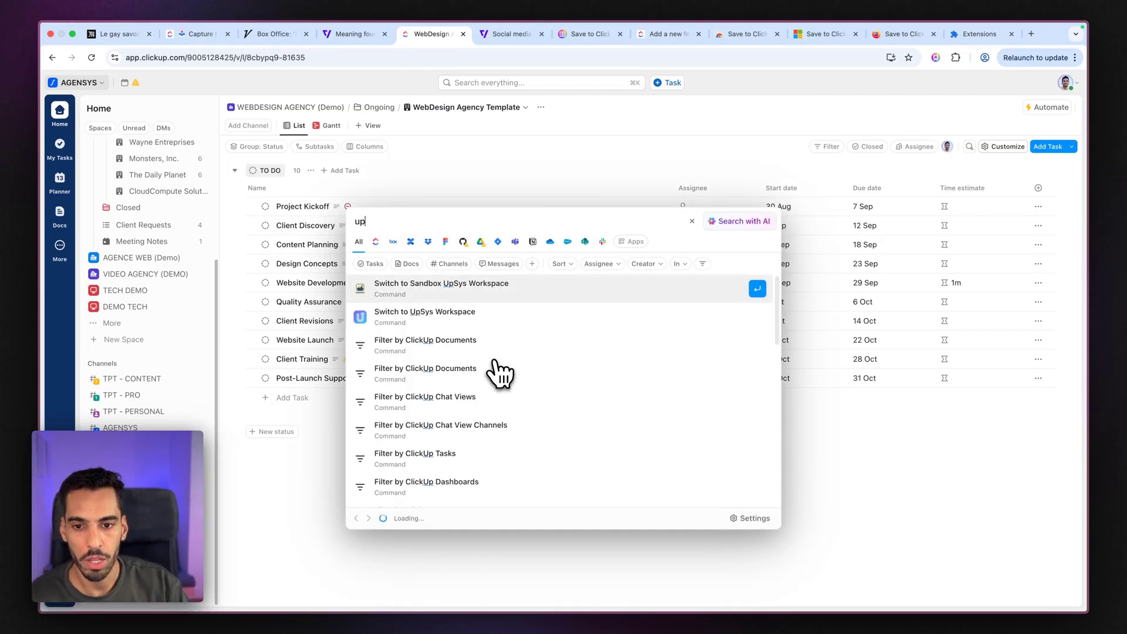
{"action": "left_click", "coordinate": [432, 285]}
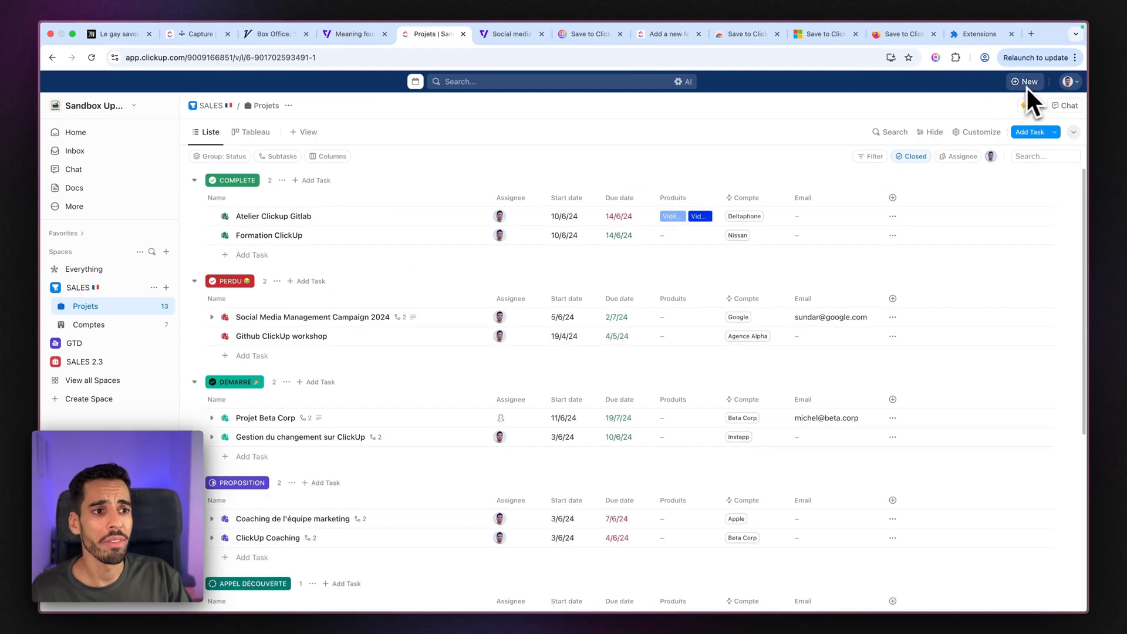
- Open the Atelier Clickup Gitlab task, click into its description, close it, and bring up Save to ClickUp
{"action": "left_click", "coordinate": [276, 218]}
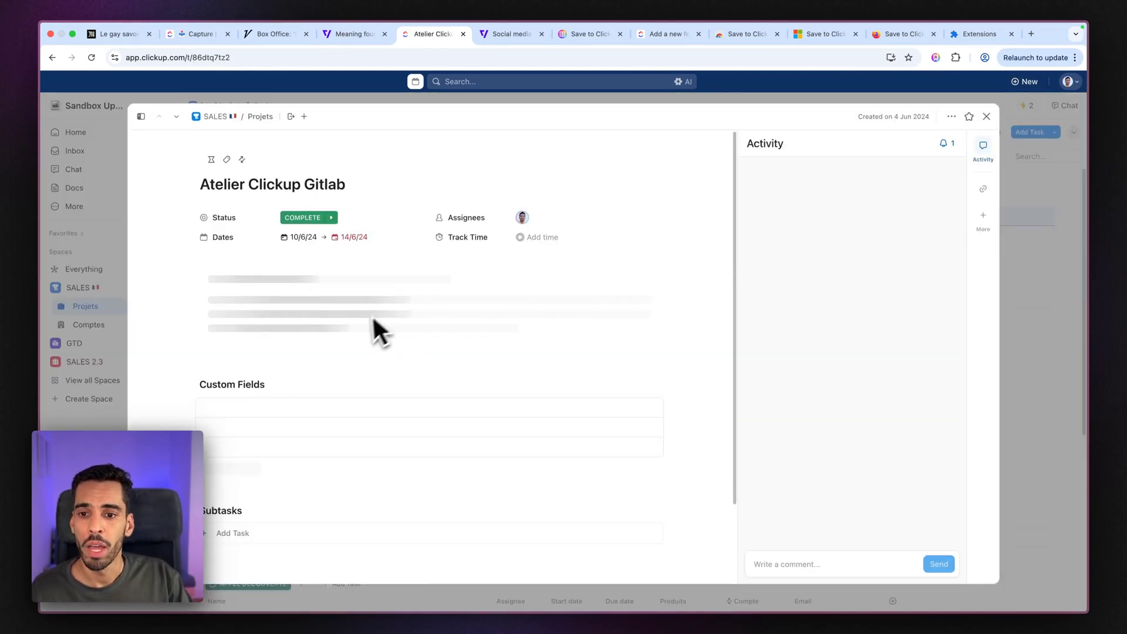
{"action": "scroll", "coordinate": [403, 322], "scroll_direction": "down", "scroll_amount": 1}
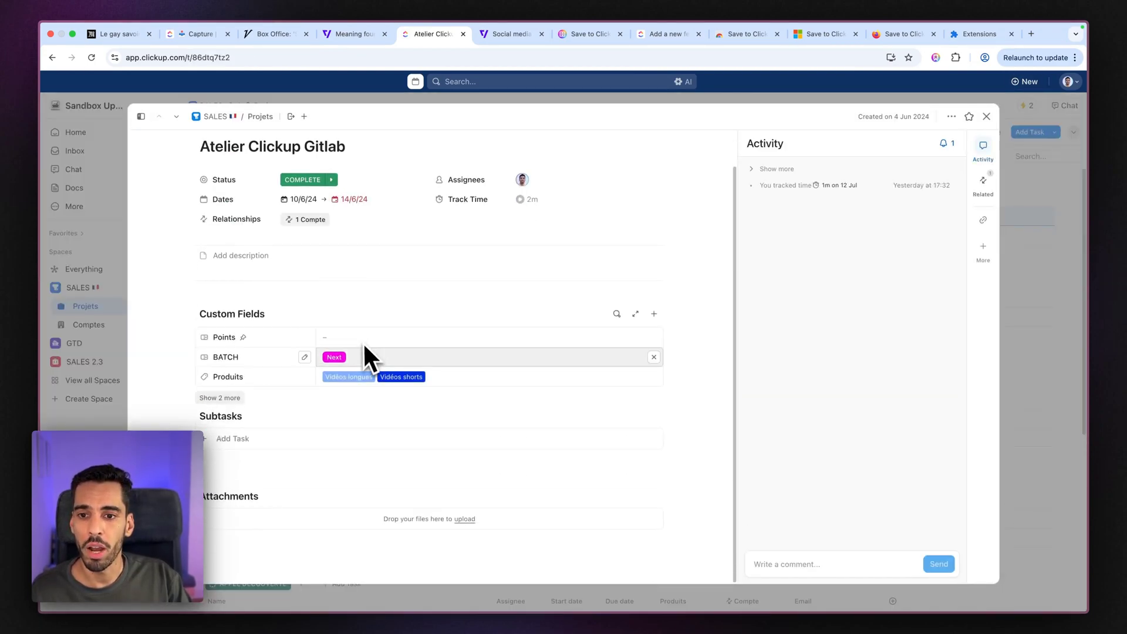
{"action": "left_click", "coordinate": [244, 258]}
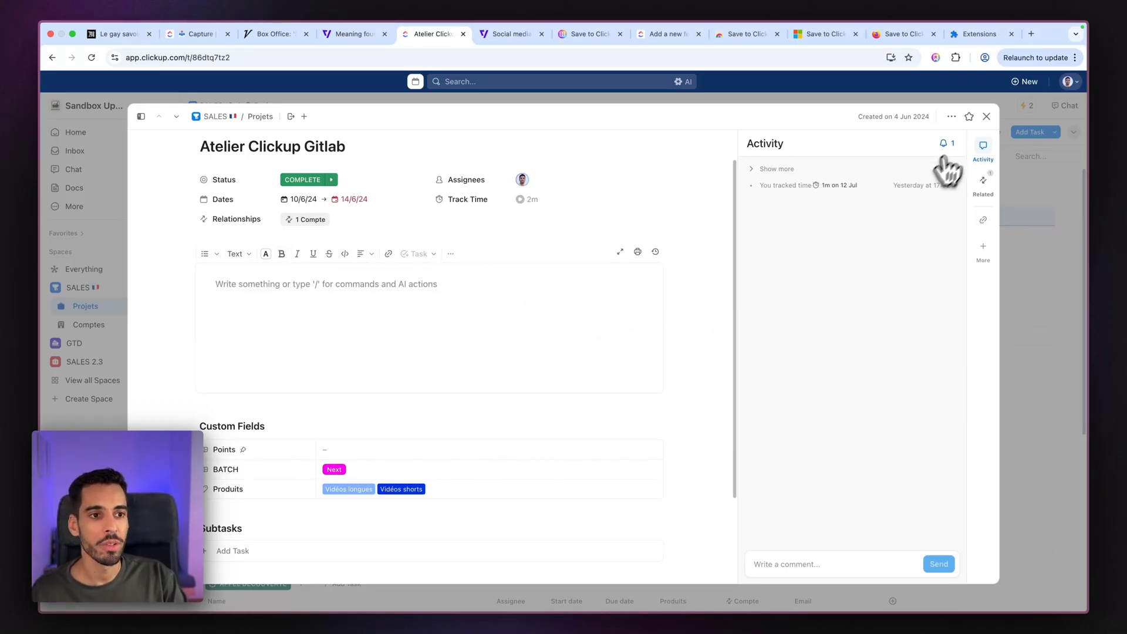
{"action": "left_click", "coordinate": [988, 117]}
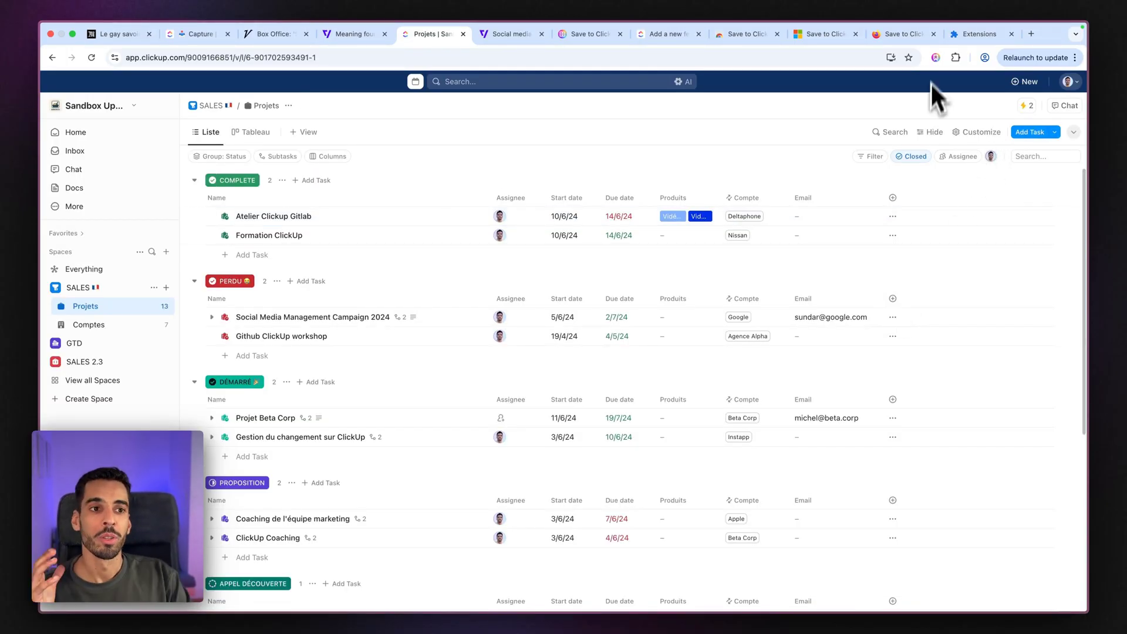
{"action": "left_click", "coordinate": [936, 57]}
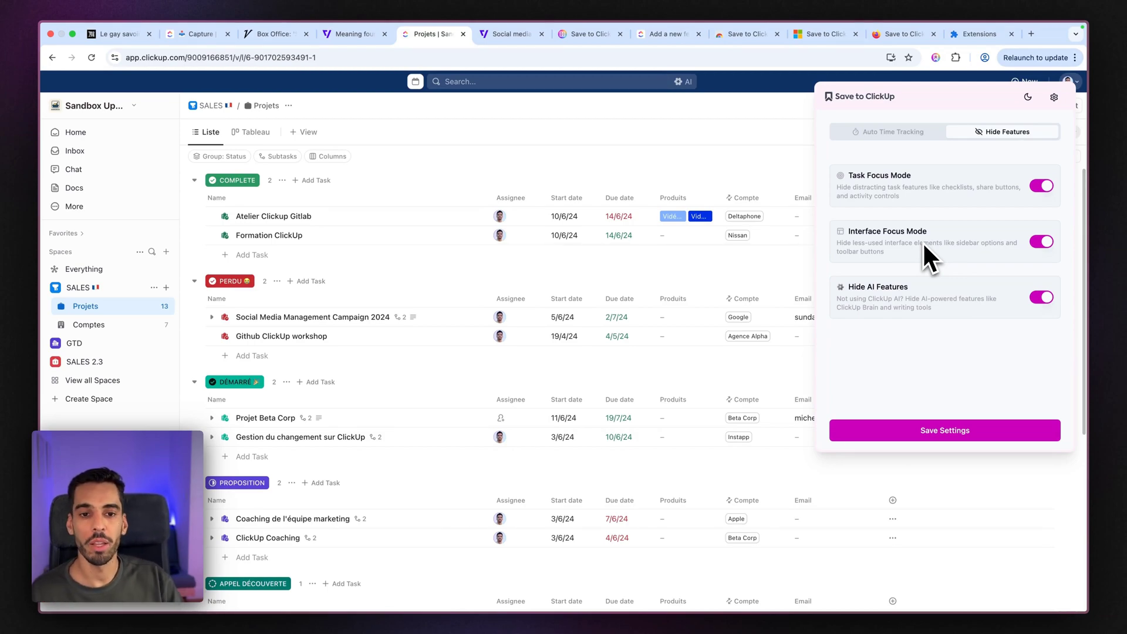
- View Auto Time Tracking, open Formation ClickUp to auto-start its timer, close it, and visit savetoclickup.com
{"action": "scroll", "coordinate": [246, 353], "scroll_direction": "down", "scroll_amount": 5}
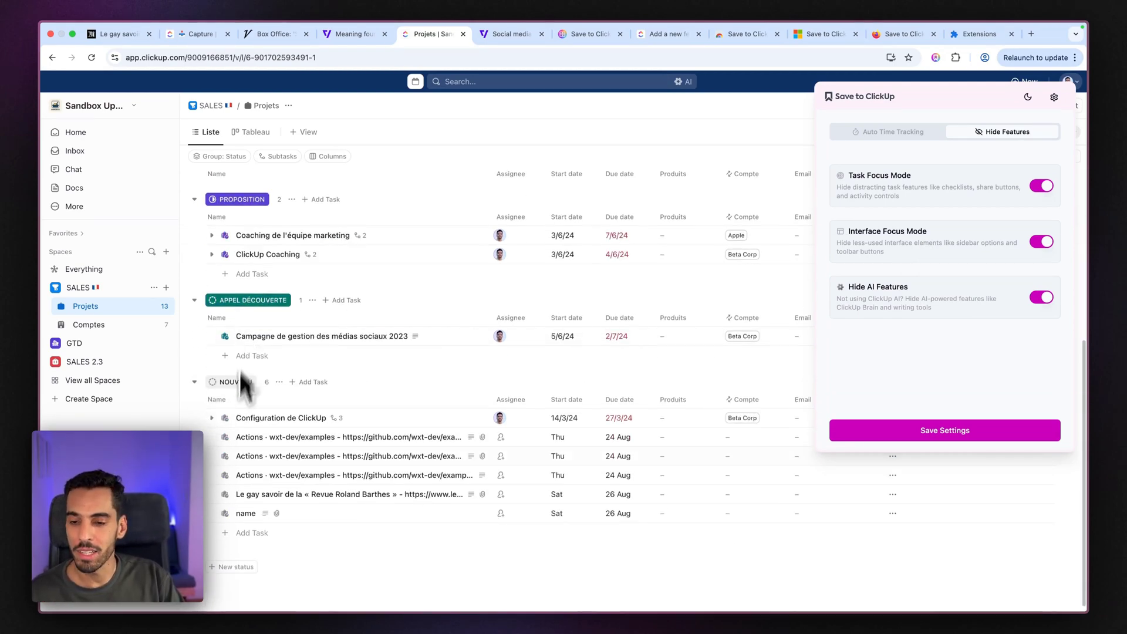
{"action": "scroll", "coordinate": [252, 435], "scroll_direction": "up", "scroll_amount": 5}
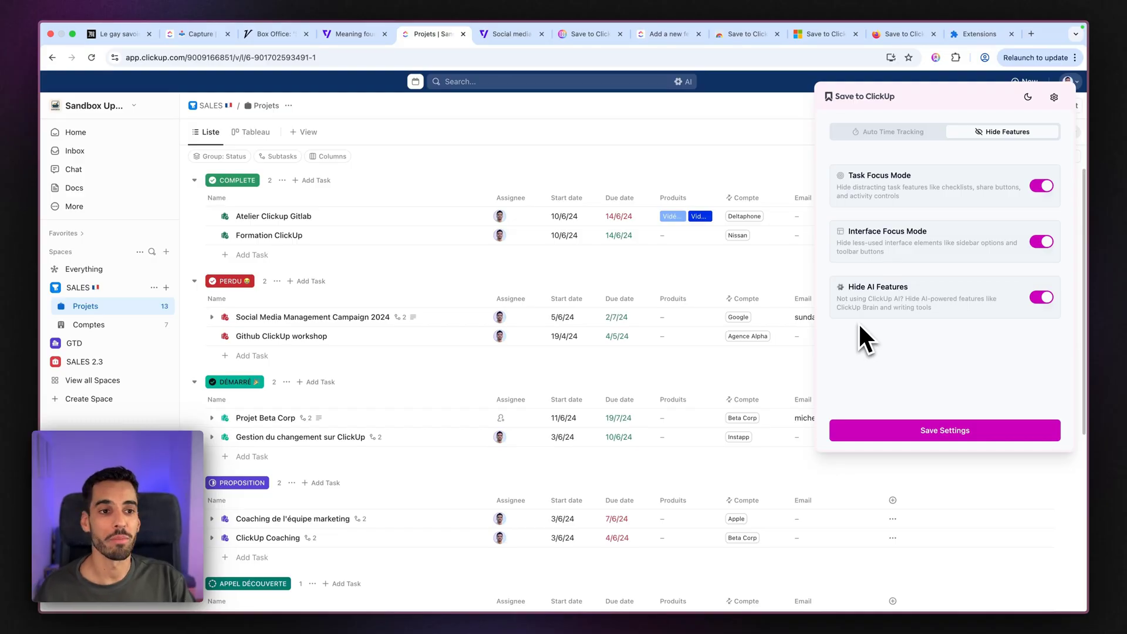
{"action": "left_click", "coordinate": [899, 131]}
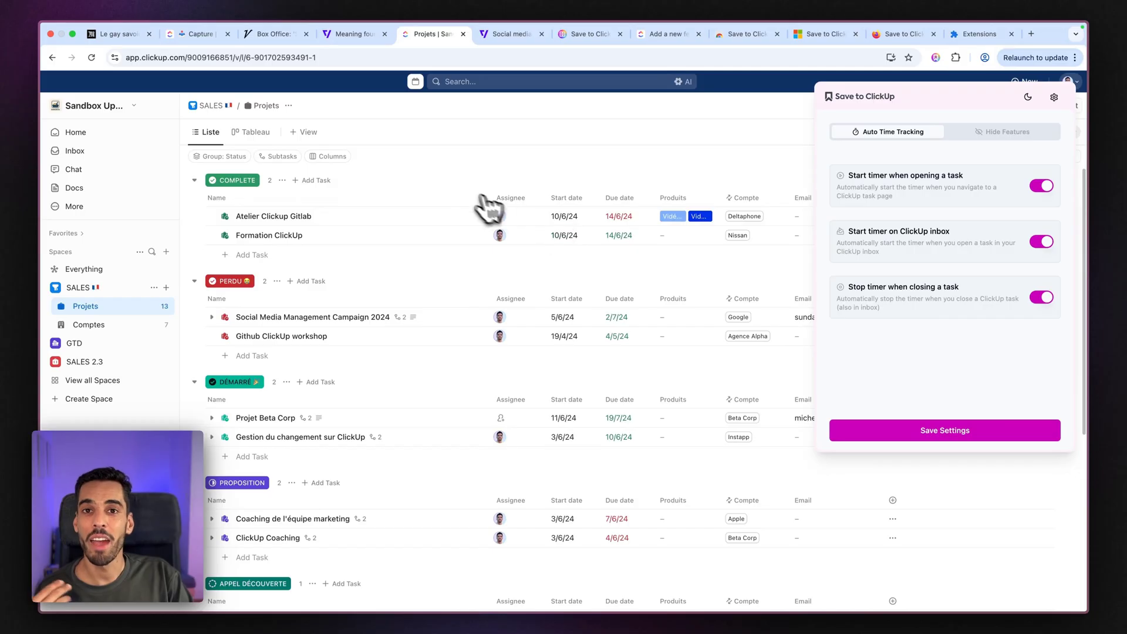
{"action": "left_click", "coordinate": [297, 237]}
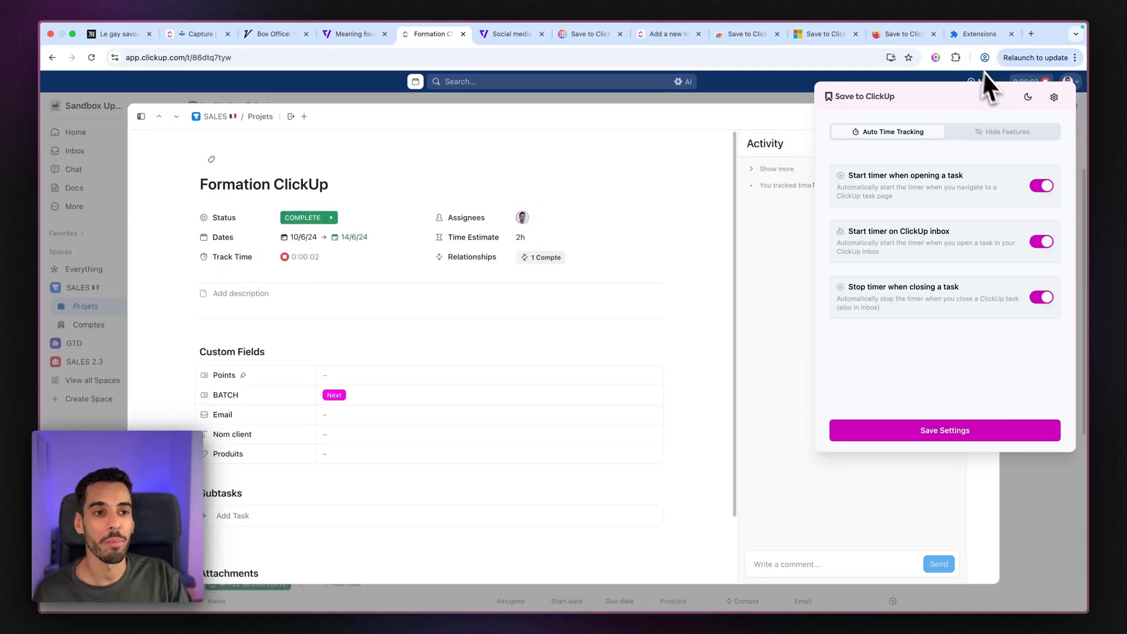
{"action": "left_click", "coordinate": [945, 70]}
{"action": "left_click", "coordinate": [984, 118]}
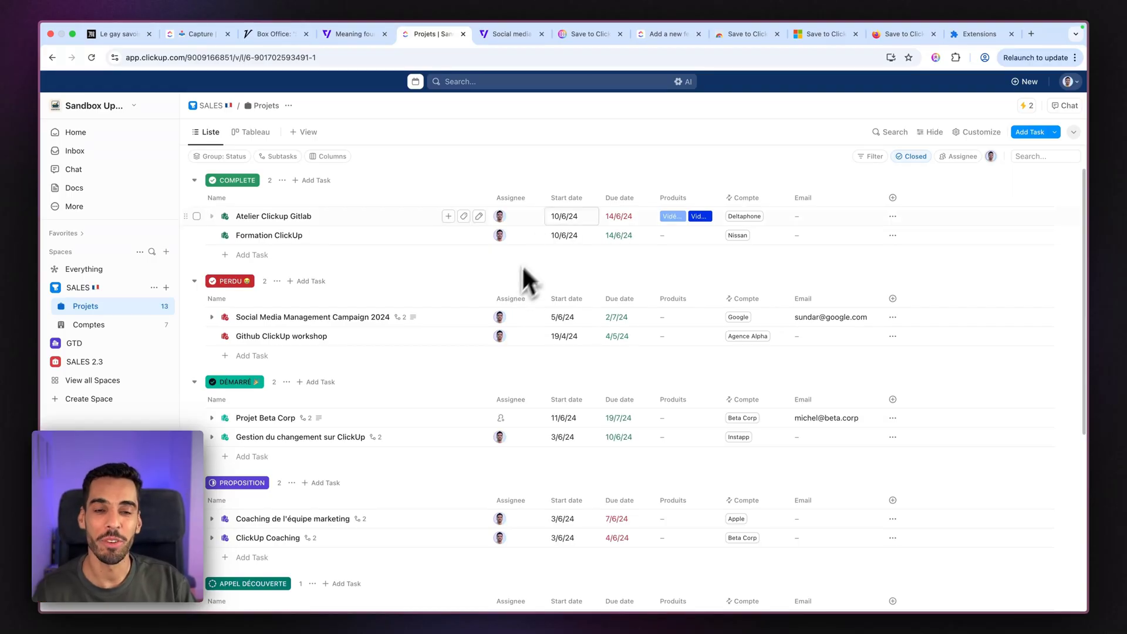
{"action": "left_click", "coordinate": [581, 34]}
- Go from savetoclickup.com to the Save to ClickUp Chrome Web Store listing and review it
{"action": "scroll", "coordinate": [434, 232], "scroll_direction": "down", "scroll_amount": 1}
{"action": "scroll", "coordinate": [443, 254], "scroll_direction": "up", "scroll_amount": 5}
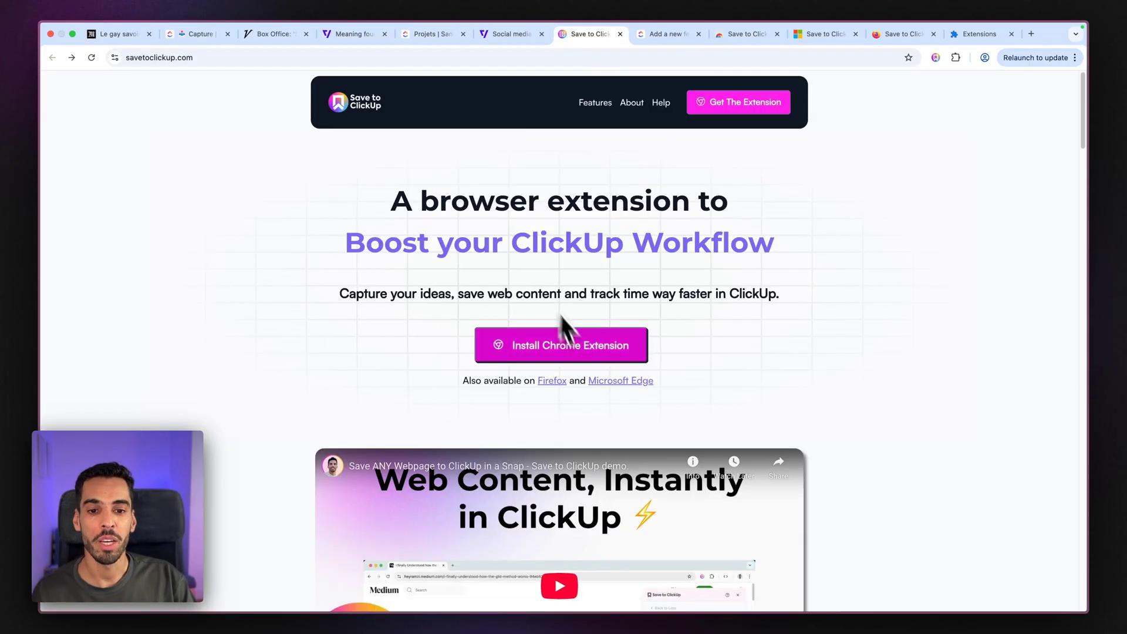
{"action": "left_click", "coordinate": [546, 355]}
{"action": "scroll", "coordinate": [611, 293], "scroll_direction": "down", "scroll_amount": 2}
{"action": "scroll", "coordinate": [558, 360], "scroll_direction": "up", "scroll_amount": 2}
{"action": "scroll", "coordinate": [529, 235], "scroll_direction": "down", "scroll_amount": 3}
{"action": "scroll", "coordinate": [461, 252], "scroll_direction": "up", "scroll_amount": 3}
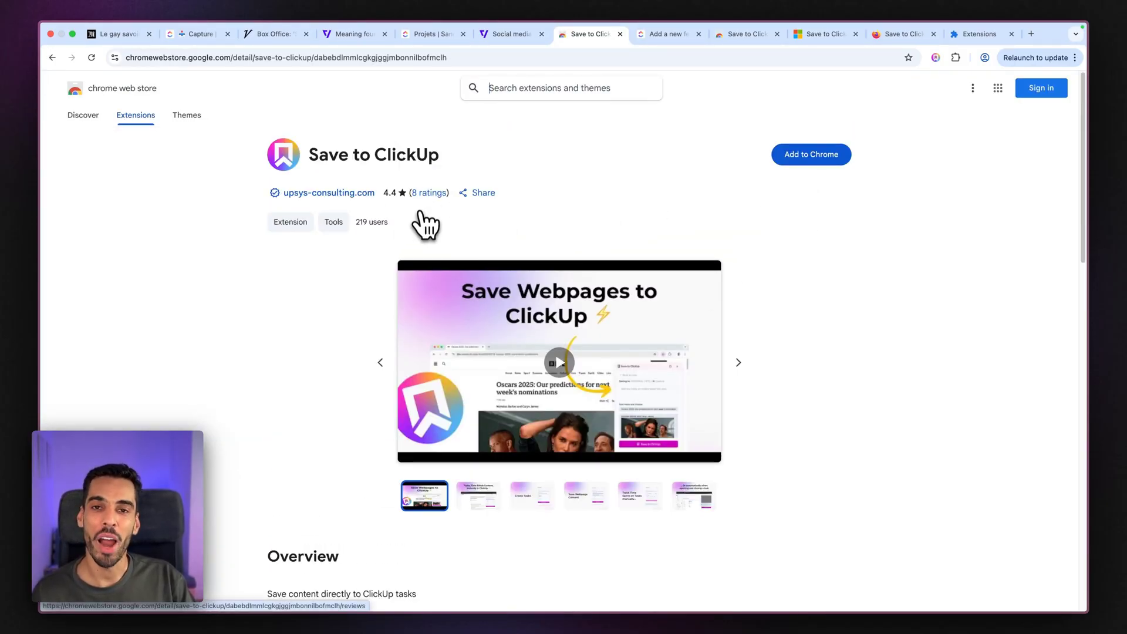
- Return to the tab with The Verge AI startup frenzy article
{"action": "scroll", "coordinate": [381, 311], "scroll_direction": "down", "scroll_amount": 3}
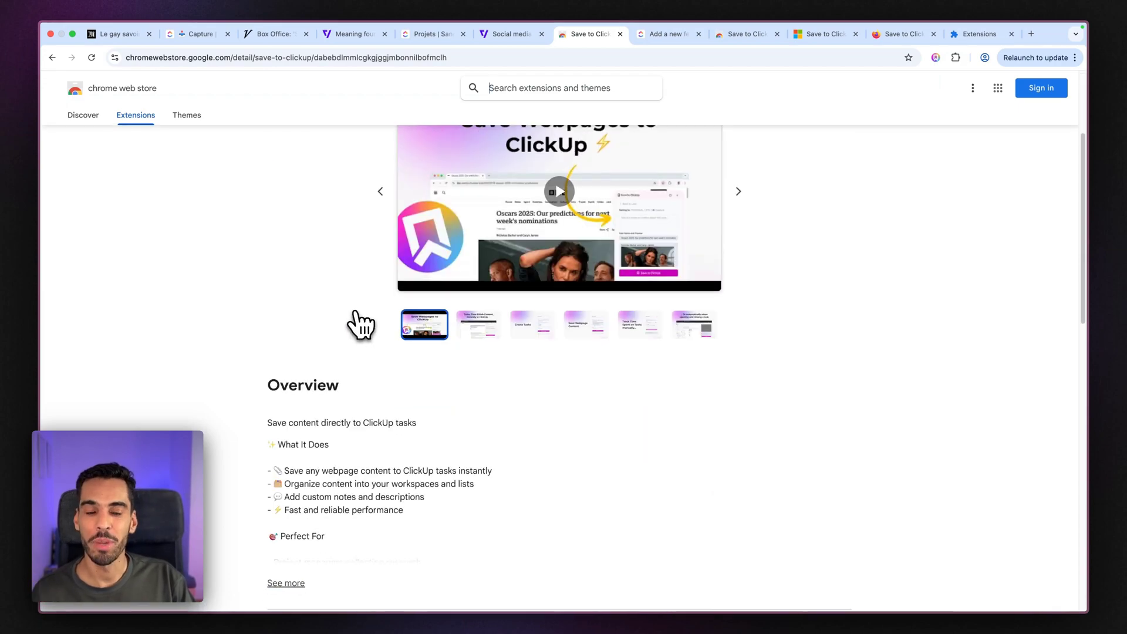
{"action": "scroll", "coordinate": [359, 321], "scroll_direction": "down", "scroll_amount": 1}
{"action": "scroll", "coordinate": [367, 322], "scroll_direction": "up", "scroll_amount": 5}
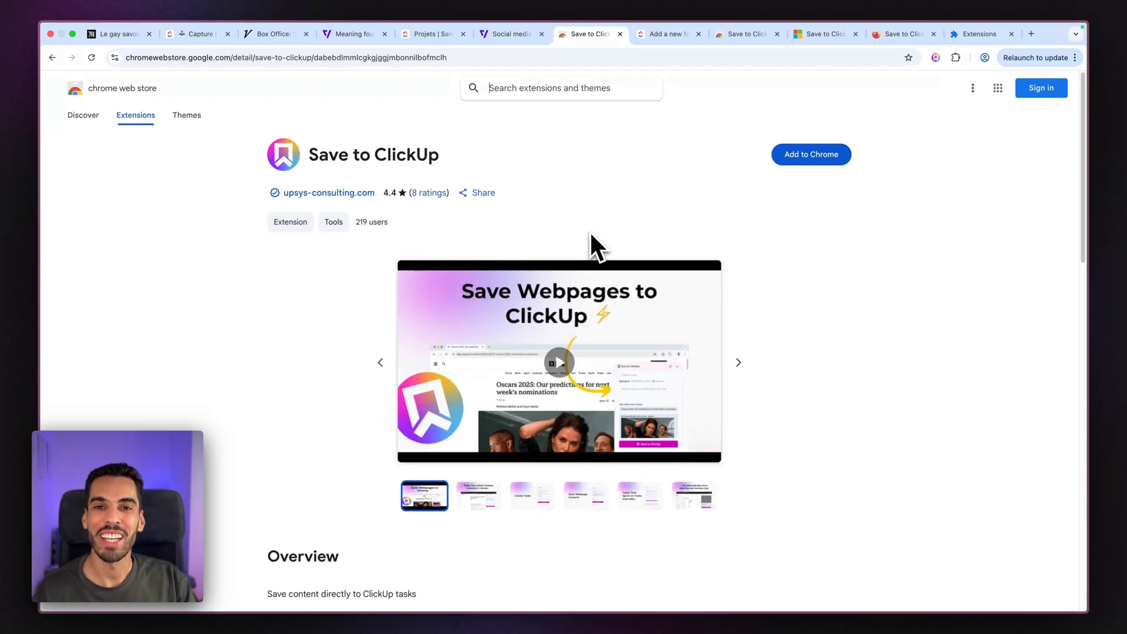
{"action": "left_click", "coordinate": [360, 34]}
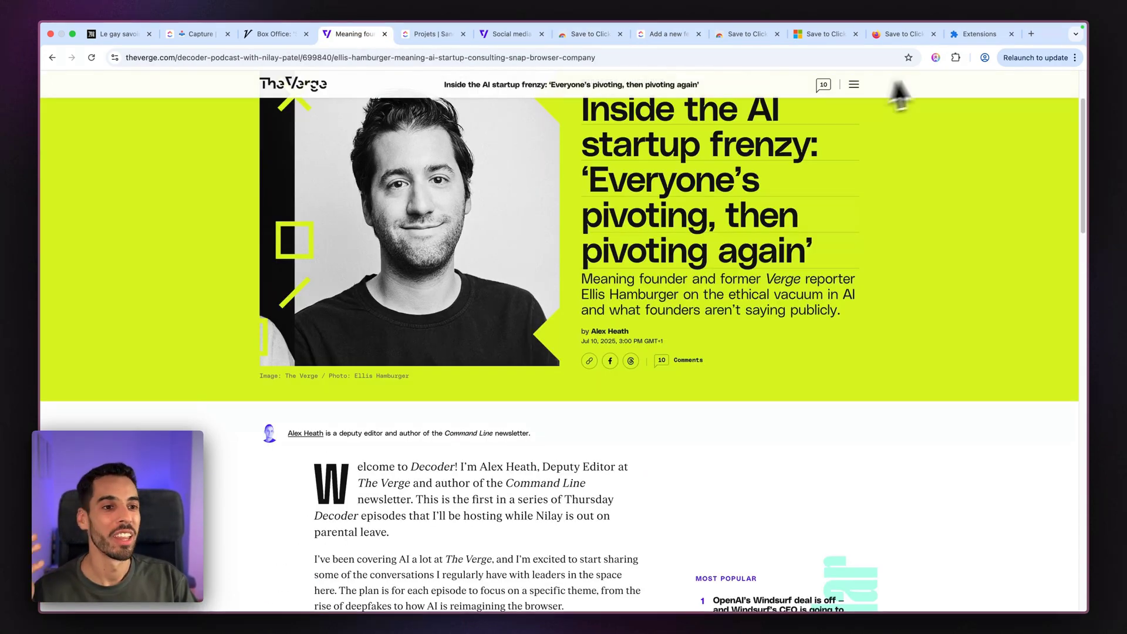
- Open Save to ClickUp on The Verge article, glance at Create a Task, then return to Save Webpage
{"action": "left_click", "coordinate": [936, 58]}
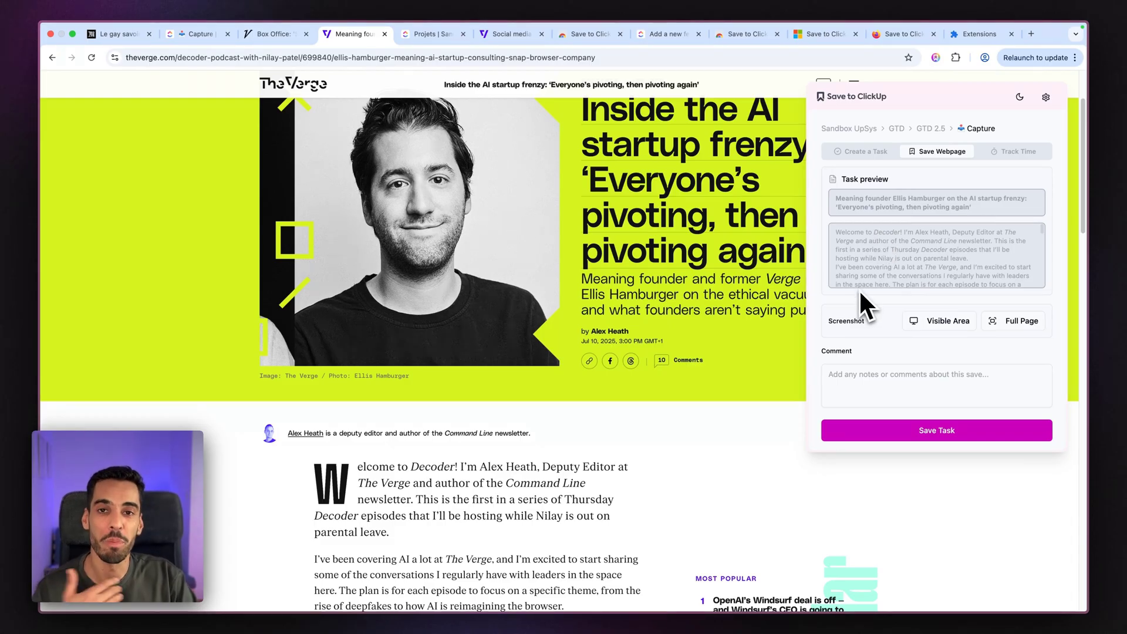
{"action": "left_click", "coordinate": [880, 154]}
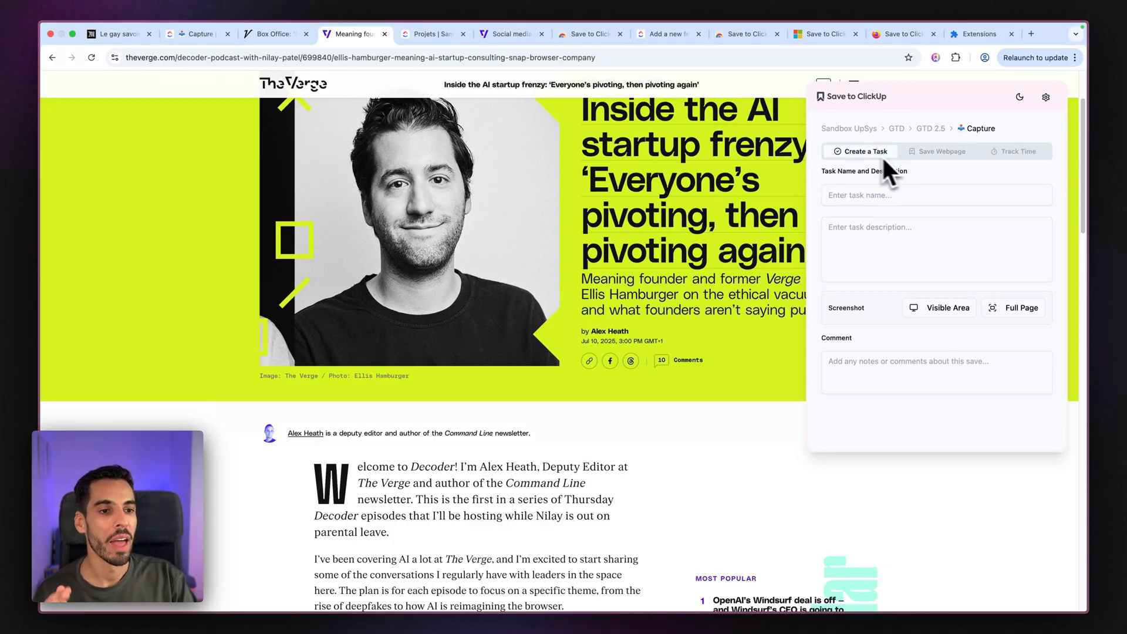
{"action": "left_click", "coordinate": [944, 152]}
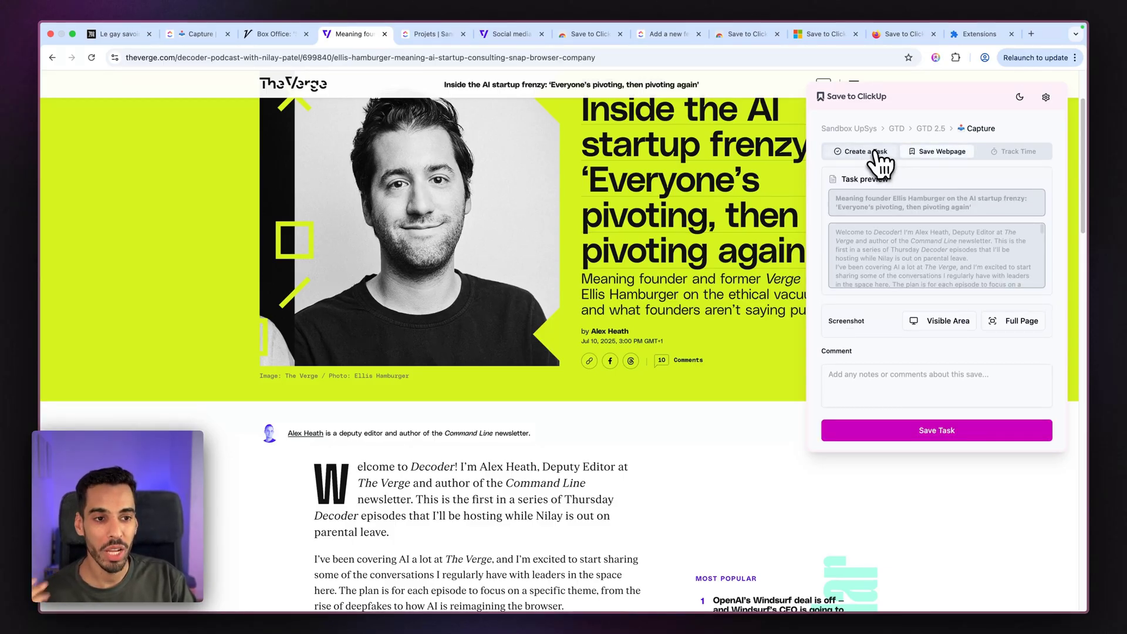